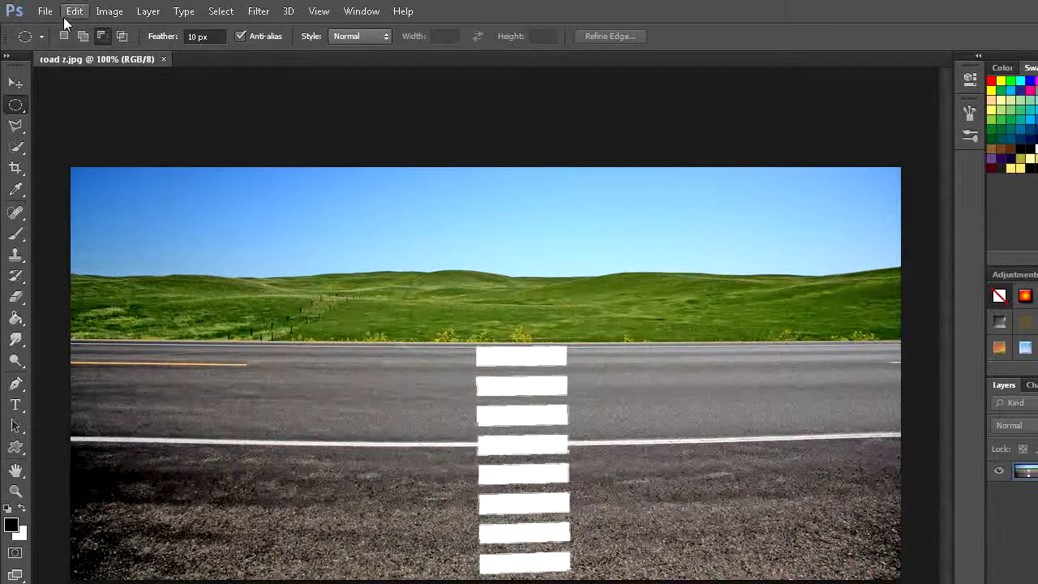
Place the car image into the road scene.
{"action": "left_click", "coordinate": [45, 11]}
{"action": "left_click", "coordinate": [45, 11]}
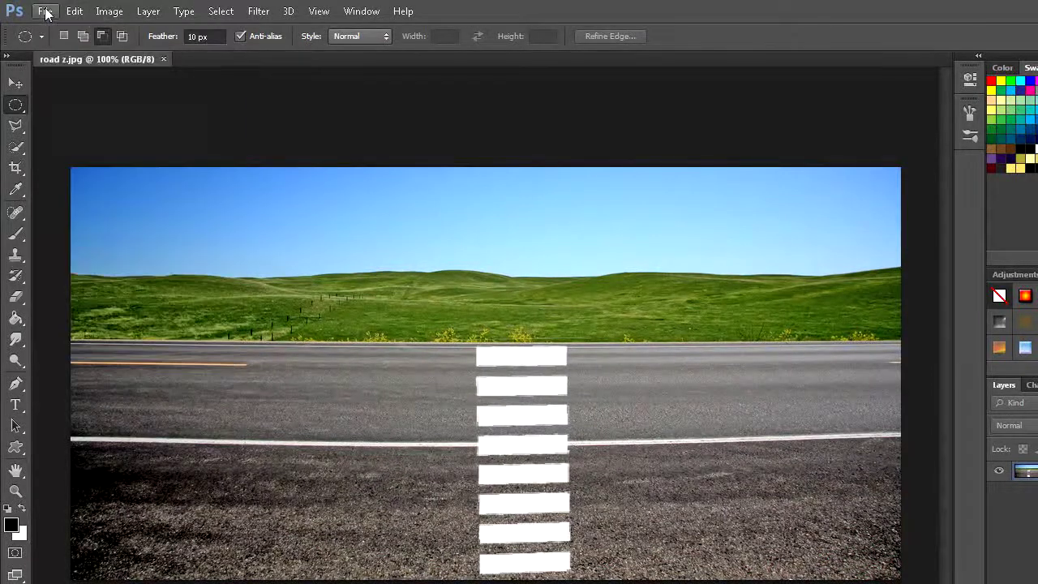
{"action": "left_click", "coordinate": [45, 11]}
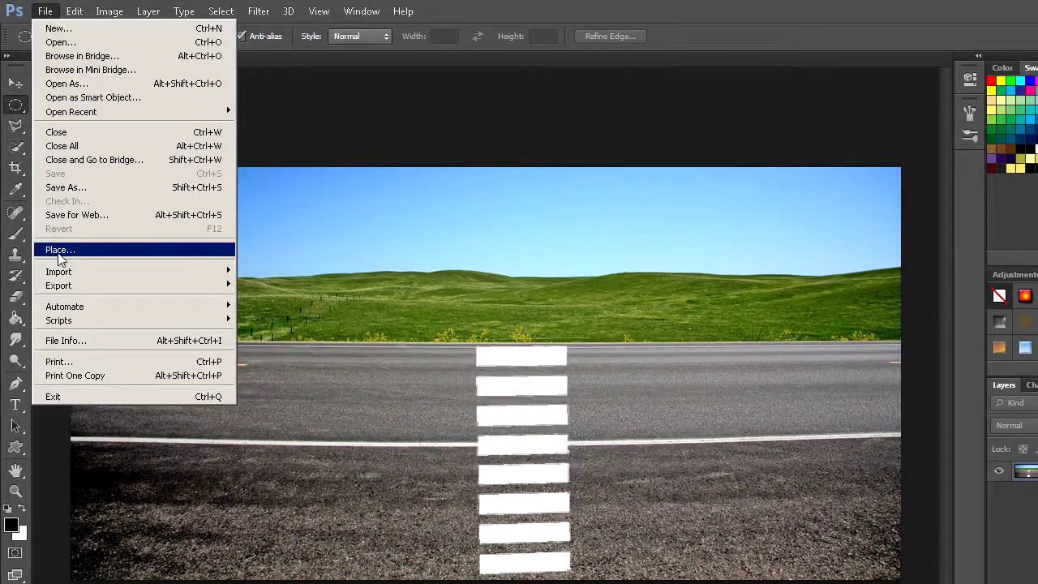
{"action": "left_click", "coordinate": [58, 251]}
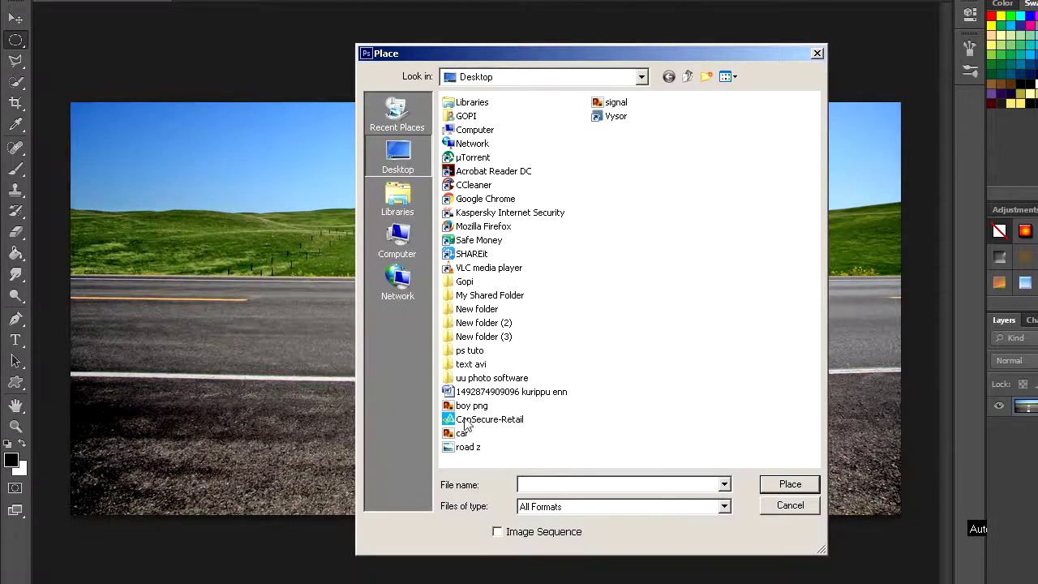
{"action": "left_click", "coordinate": [462, 498]}
{"action": "left_click", "coordinate": [777, 420]}
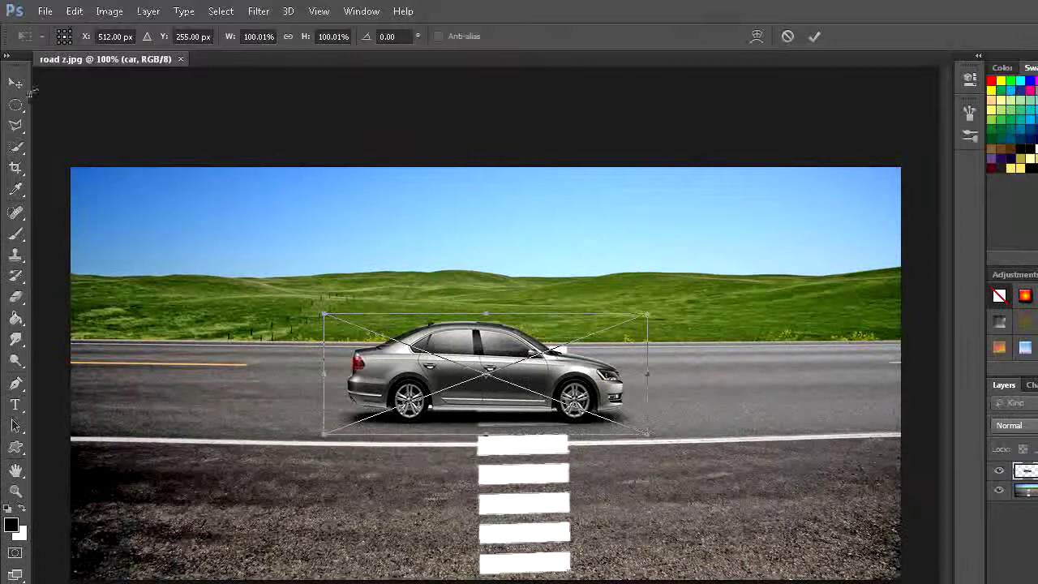
{"action": "left_click", "coordinate": [15, 83]}
Park the car at the far lane's left end, scaled to about 64.75% by 54%, and rasterize it.
{"action": "left_click", "coordinate": [558, 268]}
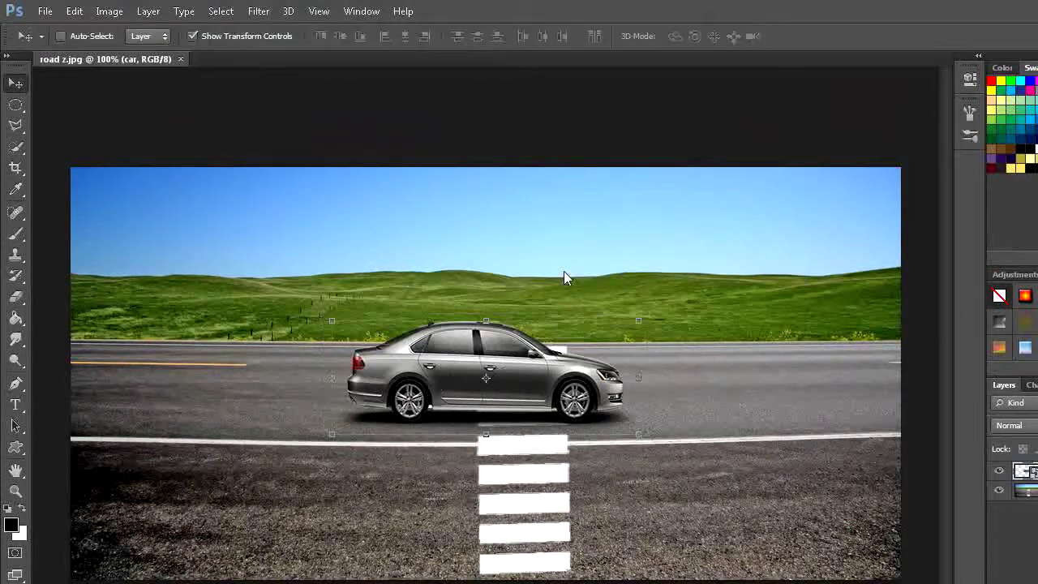
{"action": "left_click_drag", "start_coordinate": [447, 386], "coordinate": [200, 388]}
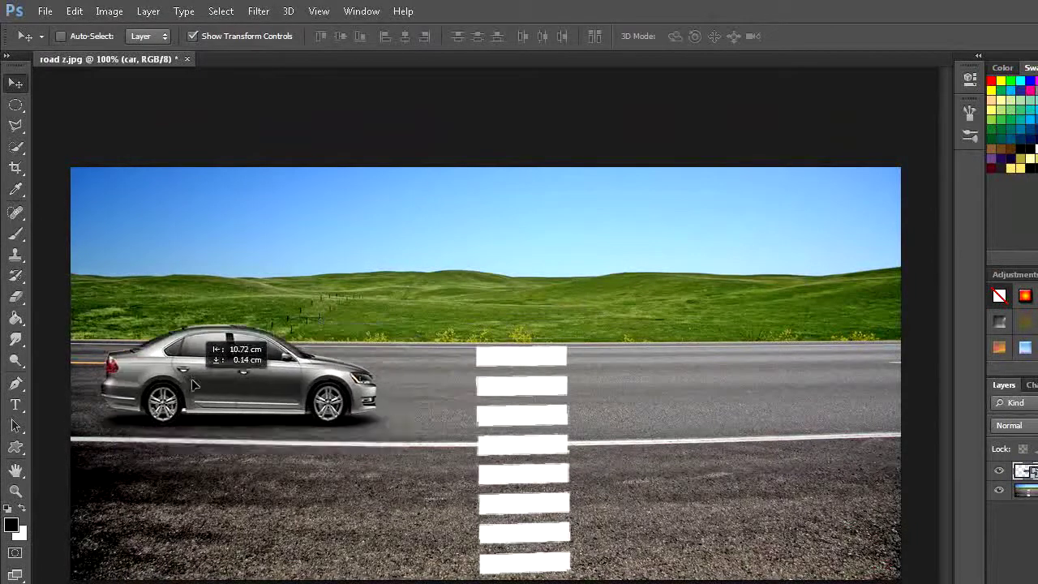
{"action": "left_click_drag", "start_coordinate": [398, 381], "coordinate": [286, 379]}
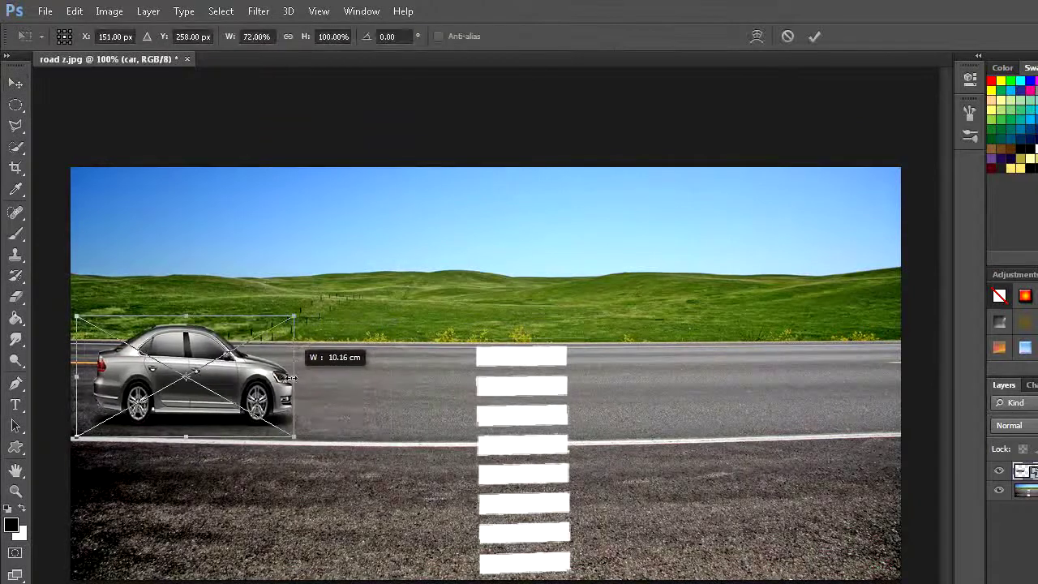
{"action": "left_click_drag", "start_coordinate": [180, 316], "coordinate": [182, 372]}
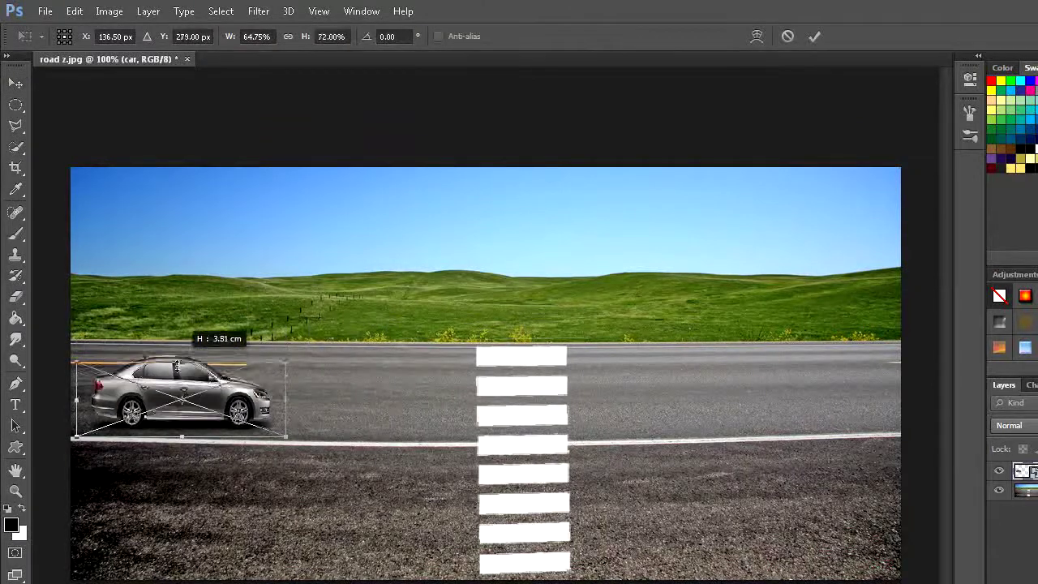
{"action": "left_click_drag", "start_coordinate": [185, 412], "coordinate": [179, 382]}
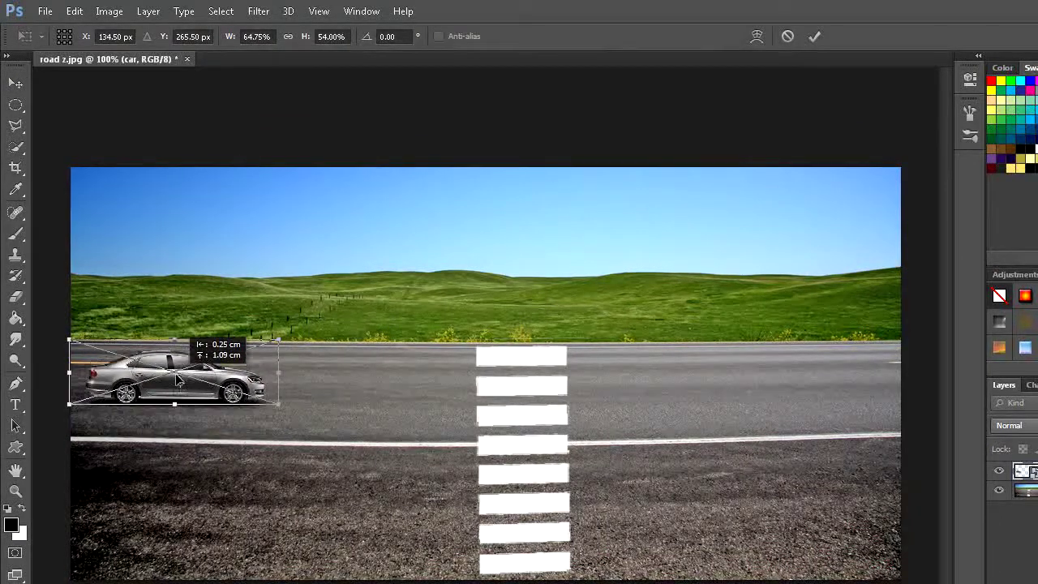
{"action": "left_click", "coordinate": [16, 104]}
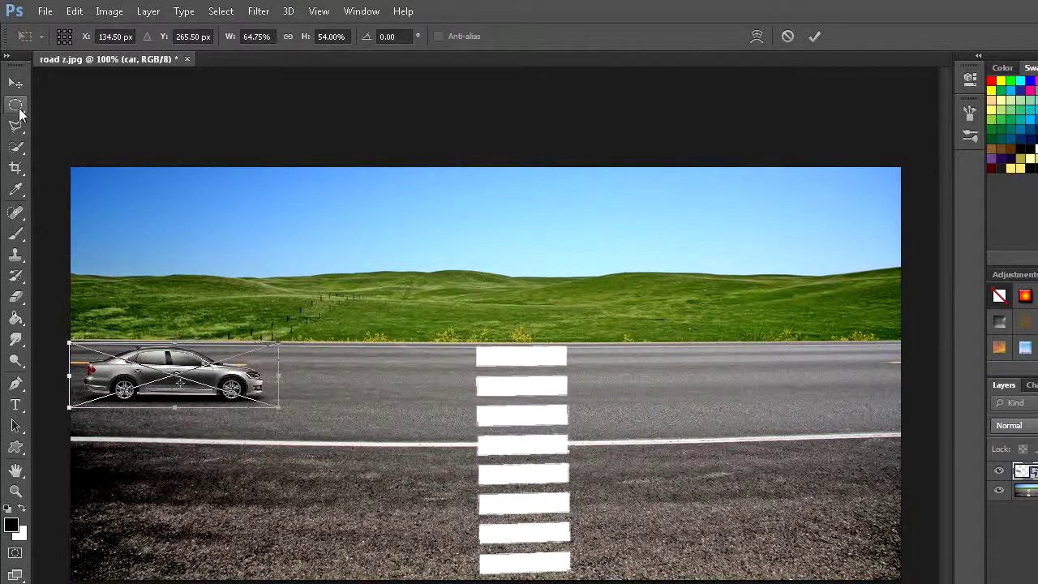
{"action": "left_click", "coordinate": [546, 273]}
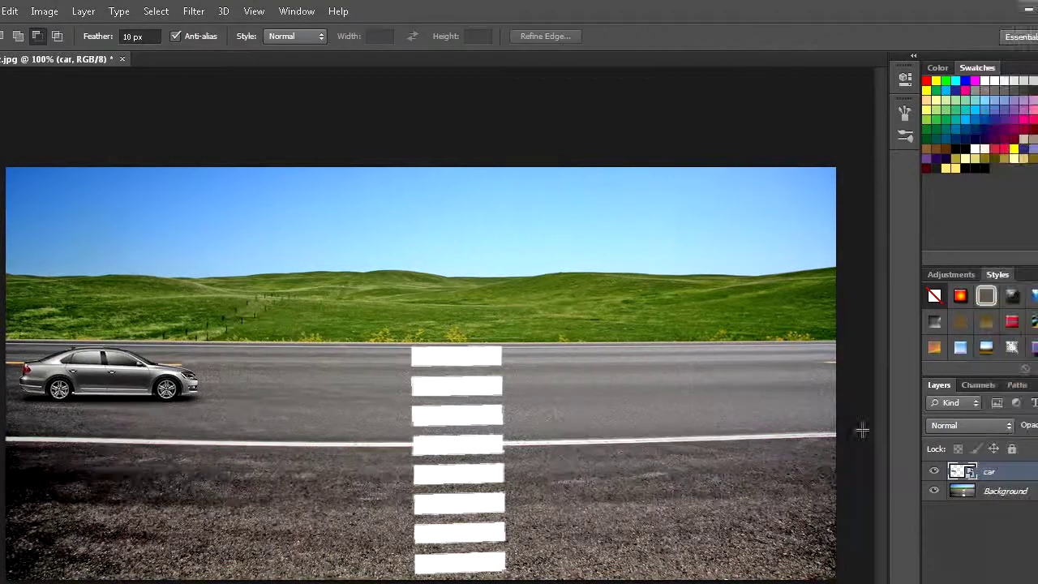
{"action": "right_click", "coordinate": [945, 410]}
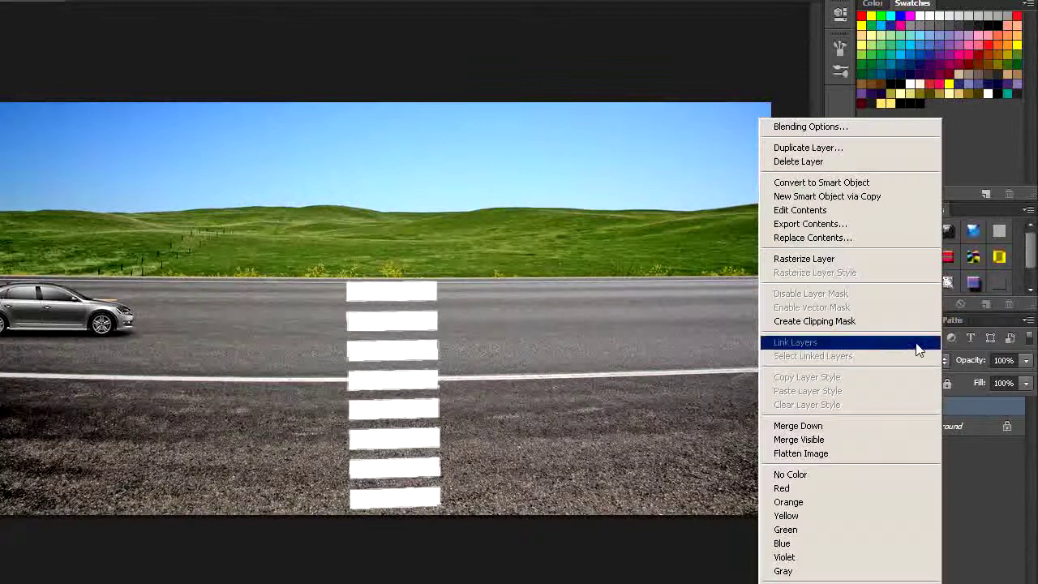
{"action": "left_click", "coordinate": [853, 268]}
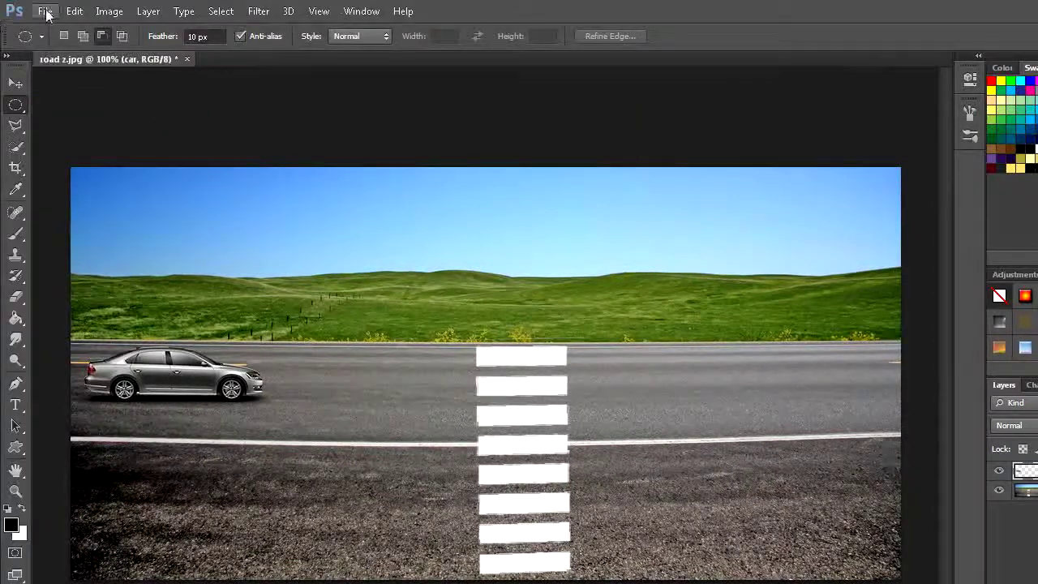
Place the boy png image over the crosswalk.
{"action": "left_click", "coordinate": [46, 11]}
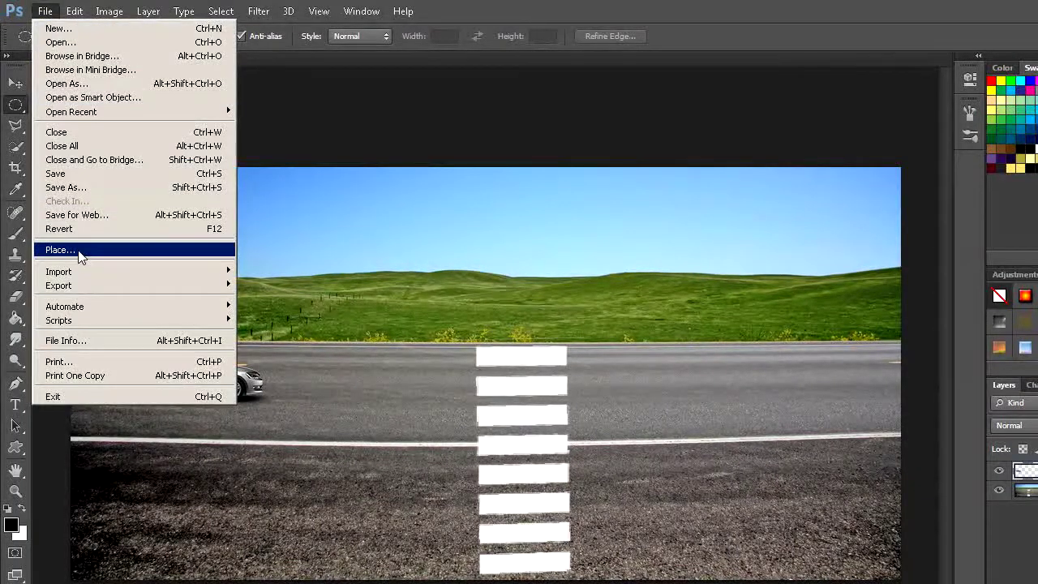
{"action": "left_click", "coordinate": [78, 254]}
{"action": "left_click", "coordinate": [471, 373]}
{"action": "left_click", "coordinate": [790, 452]}
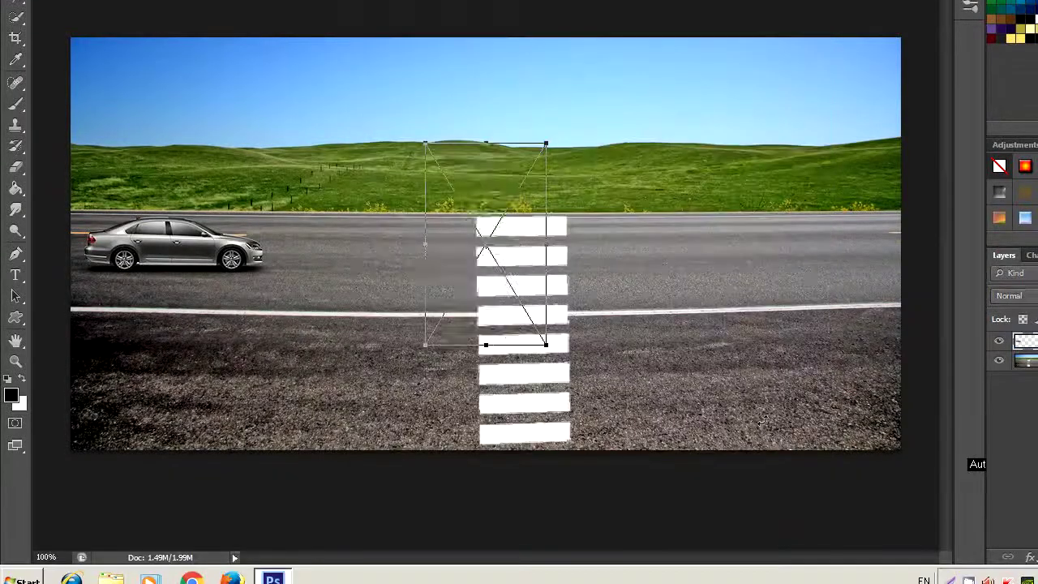
Scale the boy to about 54% by 63.61% on the grass above the crosswalk and rasterize him.
{"action": "left_click_drag", "start_coordinate": [425, 244], "coordinate": [465, 244]}
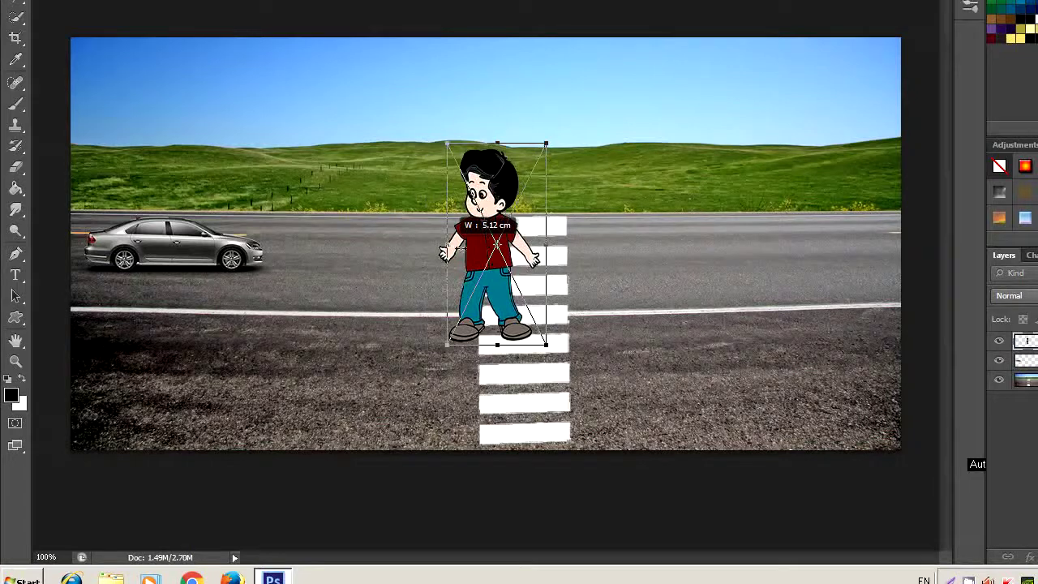
{"action": "mouse_move", "coordinate": [508, 349]}
{"action": "left_mouse_down"}
{"action": "mouse_move", "coordinate": [506, 178]}
{"action": "mouse_move", "coordinate": [506, 207]}
{"action": "left_mouse_up"}
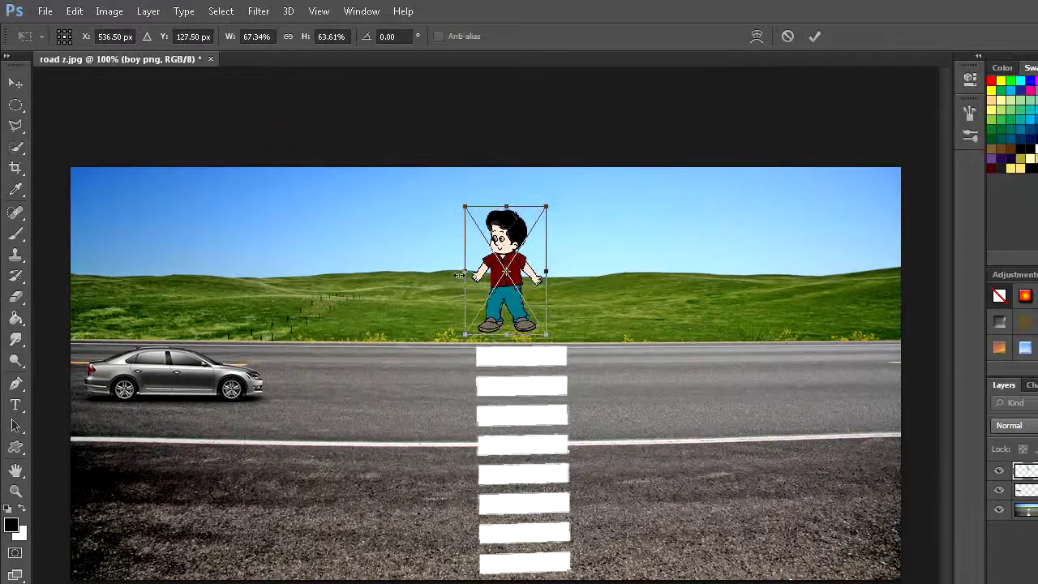
{"action": "left_click_drag", "start_coordinate": [459, 276], "coordinate": [472, 276]}
{"action": "left_click_drag", "start_coordinate": [551, 270], "coordinate": [524, 276]}
{"action": "left_click", "coordinate": [16, 105]}
{"action": "left_click", "coordinate": [548, 269]}
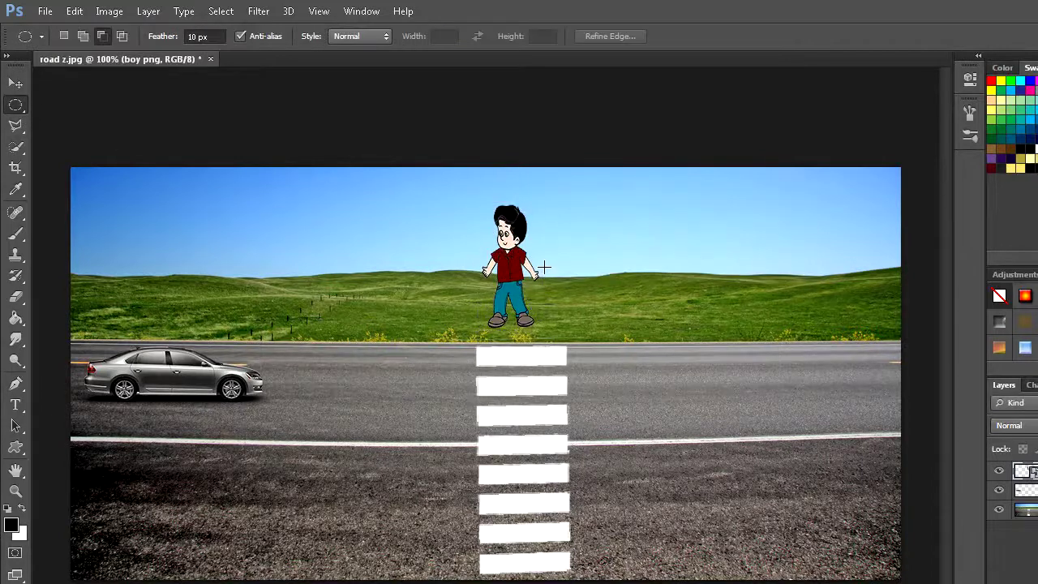
{"action": "right_click", "coordinate": [930, 416]}
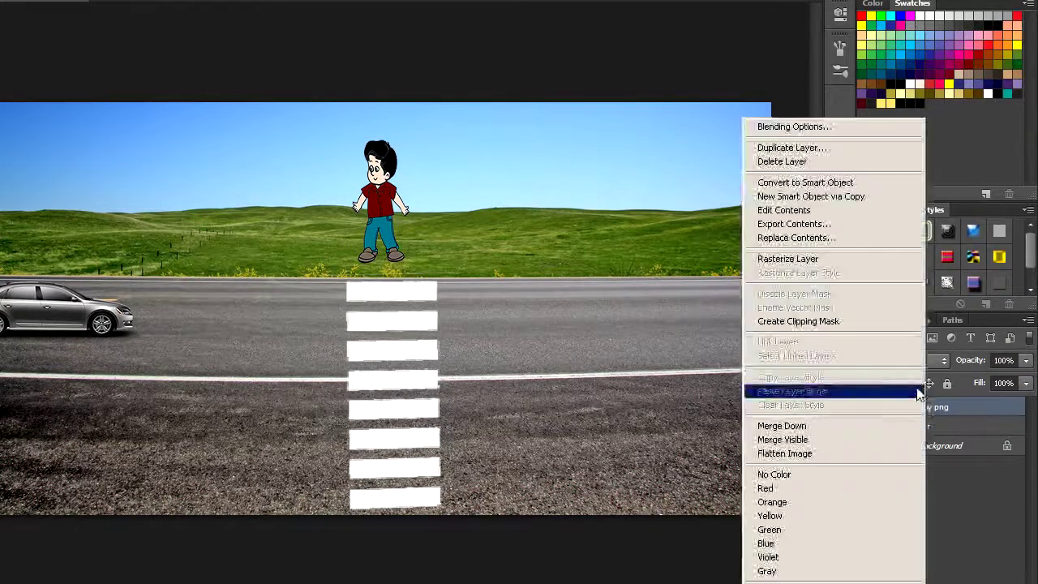
{"action": "left_click", "coordinate": [815, 258]}
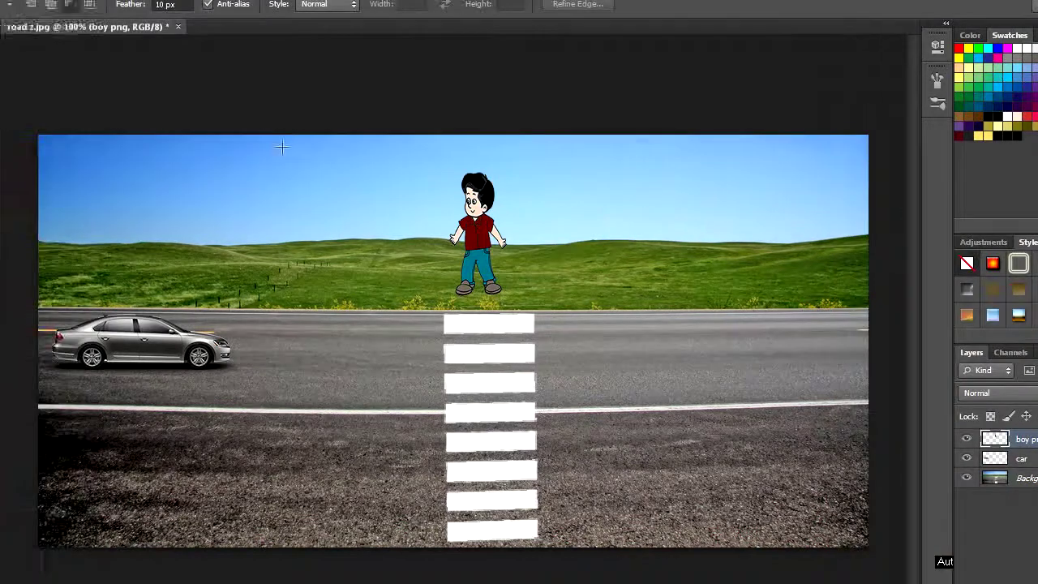
{"action": "left_click", "coordinate": [45, 11]}
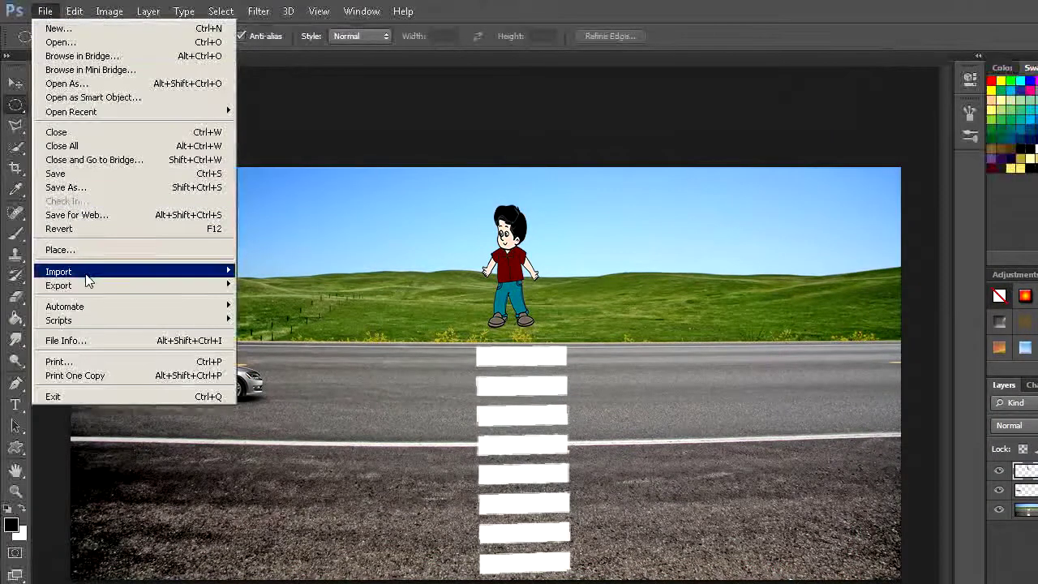
Place the traffic-light image and shrink it down.
{"action": "left_click", "coordinate": [73, 252]}
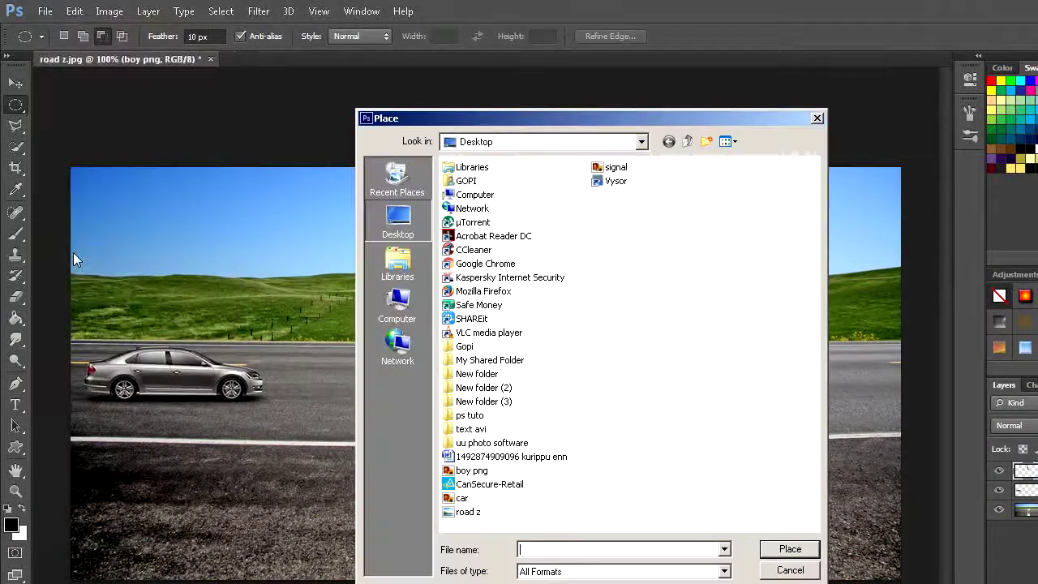
{"action": "left_click", "coordinate": [616, 168]}
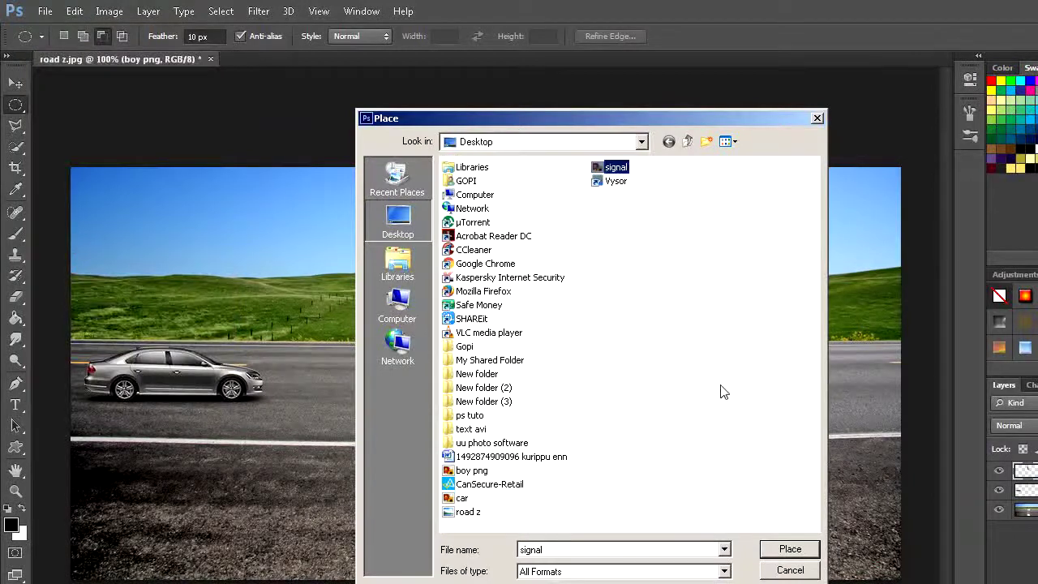
{"action": "left_click", "coordinate": [734, 403]}
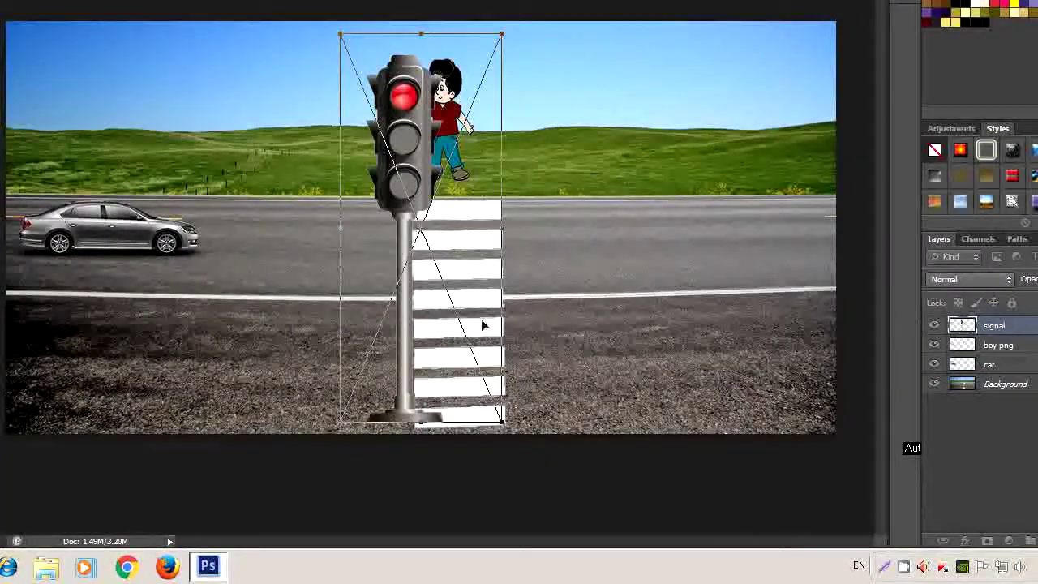
{"action": "left_click_drag", "start_coordinate": [421, 422], "coordinate": [421, 301]}
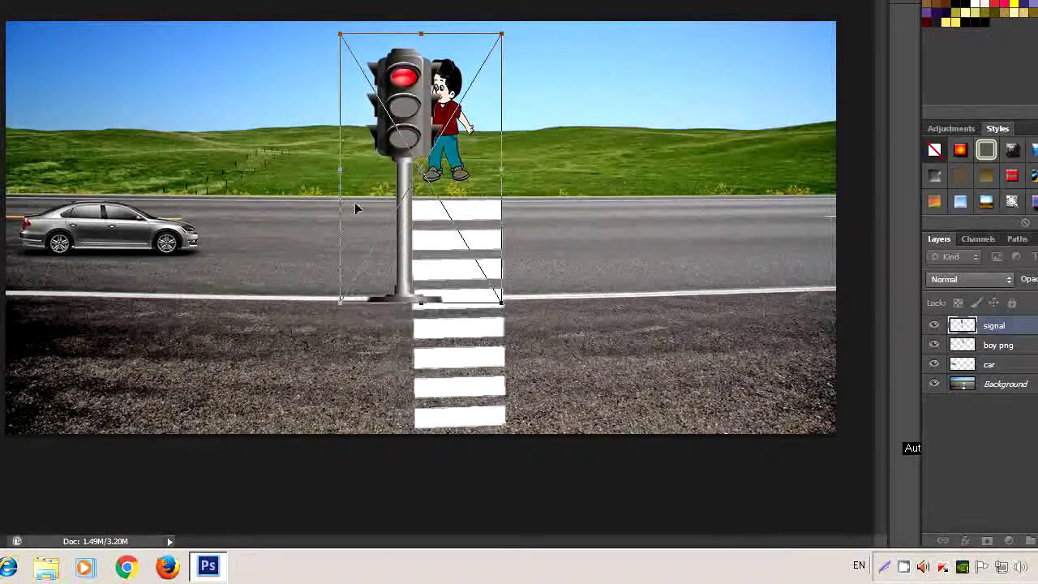
{"action": "left_click_drag", "start_coordinate": [339, 168], "coordinate": [401, 168]}
{"action": "left_click_drag", "start_coordinate": [506, 175], "coordinate": [482, 175]}
{"action": "left_click_drag", "start_coordinate": [440, 302], "coordinate": [438, 207]}
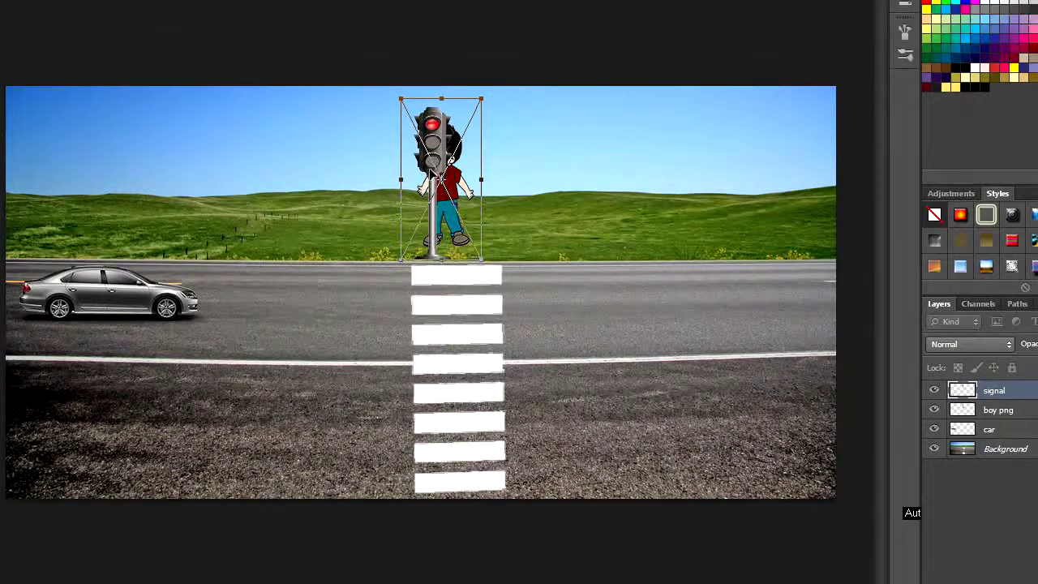
Set the slimmed signal on the grass right of the boy at about 33.5% by 38.96%, rasterized.
{"action": "mouse_move", "coordinate": [443, 148]}
{"action": "left_mouse_down"}
{"action": "mouse_move", "coordinate": [574, 142]}
{"action": "mouse_move", "coordinate": [524, 146]}
{"action": "mouse_move", "coordinate": [523, 171]}
{"action": "left_mouse_up"}
{"action": "left_click_drag", "start_coordinate": [567, 243], "coordinate": [491, 244]}
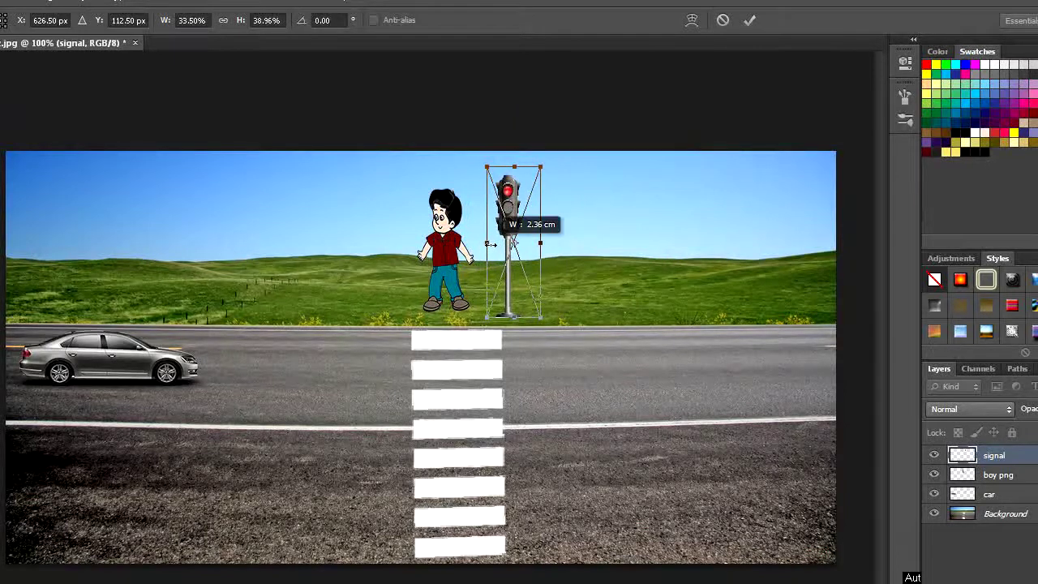
{"action": "left_click", "coordinate": [15, 104]}
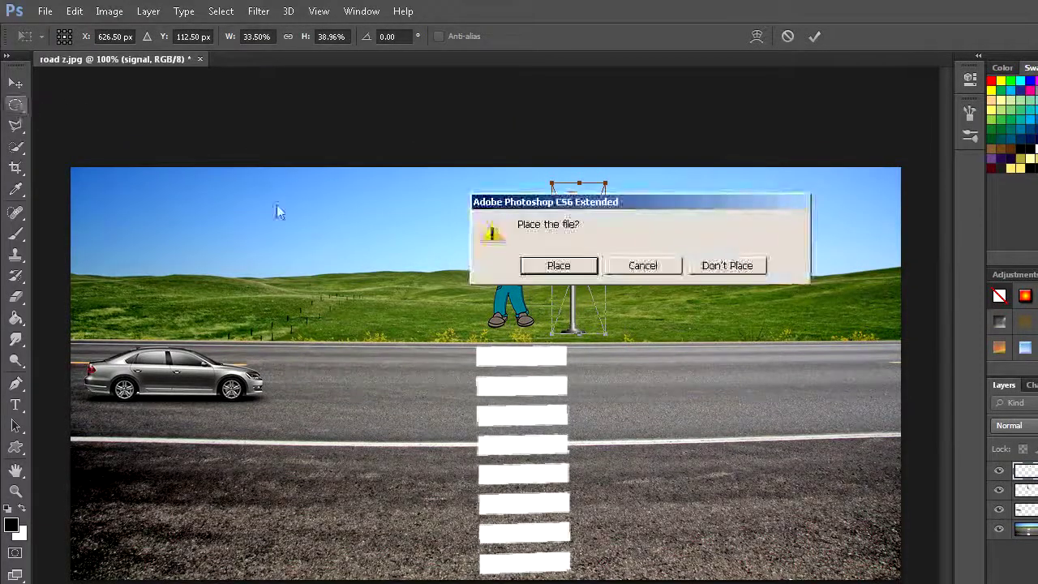
{"action": "left_click", "coordinate": [577, 266]}
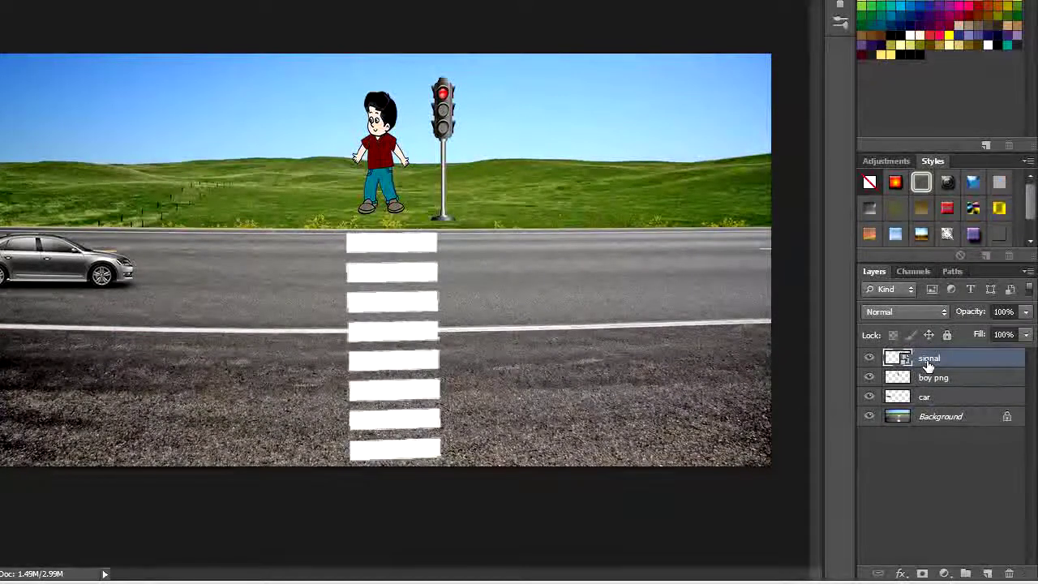
{"action": "right_click", "coordinate": [928, 365]}
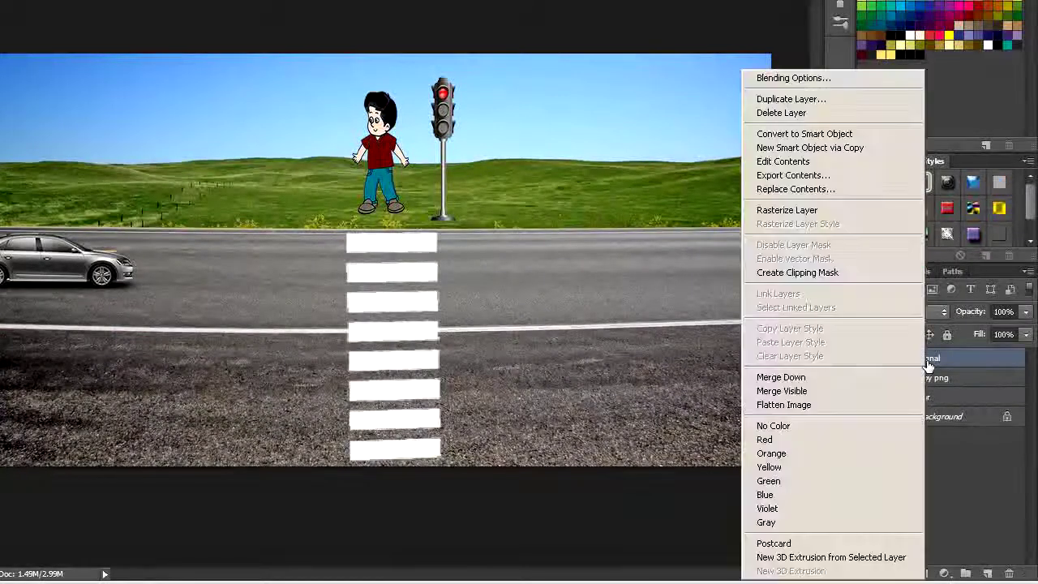
{"action": "left_click", "coordinate": [819, 212]}
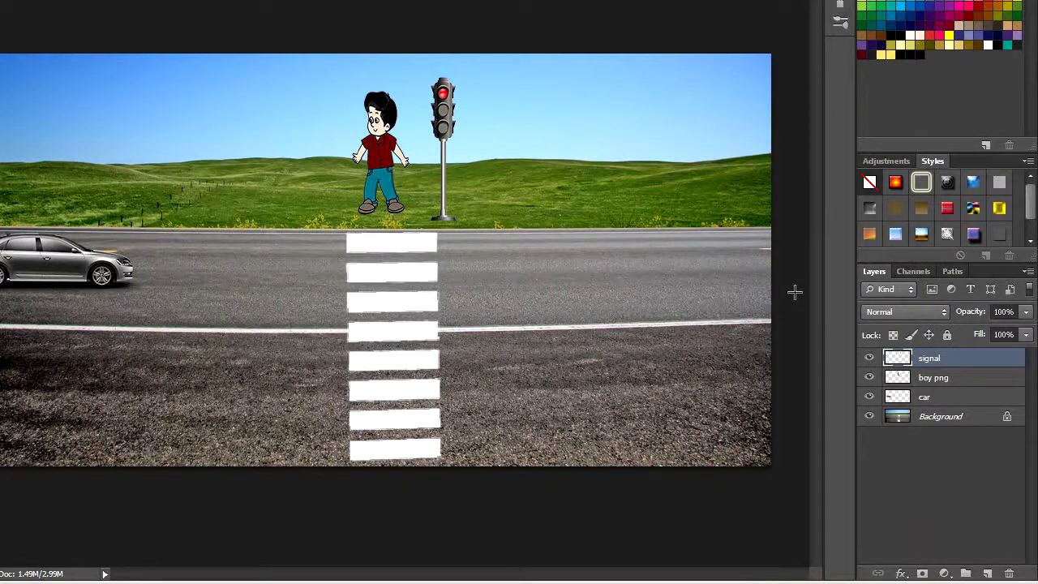
Duplicate the signal layer and paint its bottom lamp bright green with a 12 px brush.
{"action": "key", "text": "ctrl+j"}
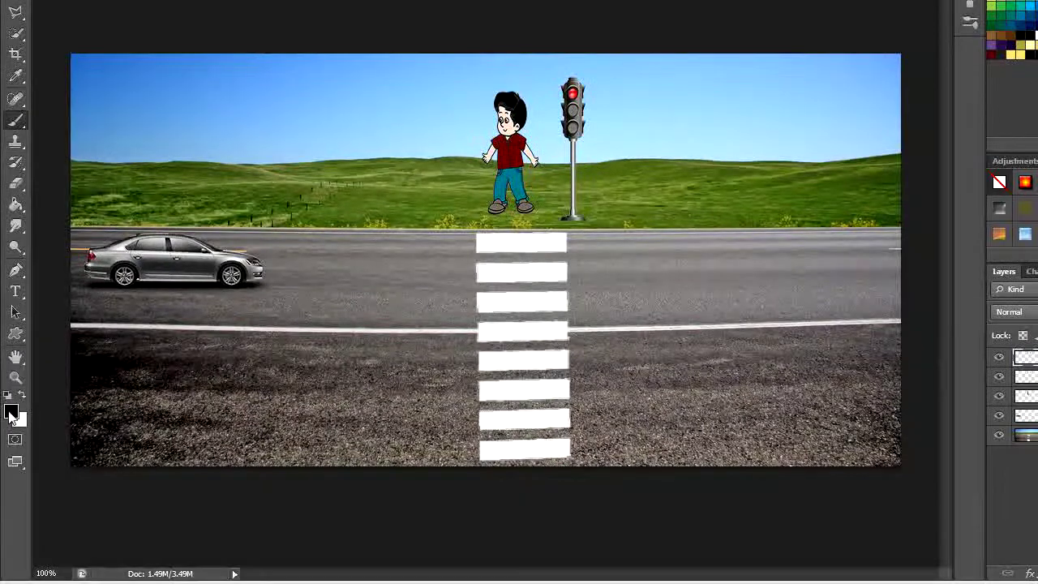
{"action": "left_click", "coordinate": [12, 414]}
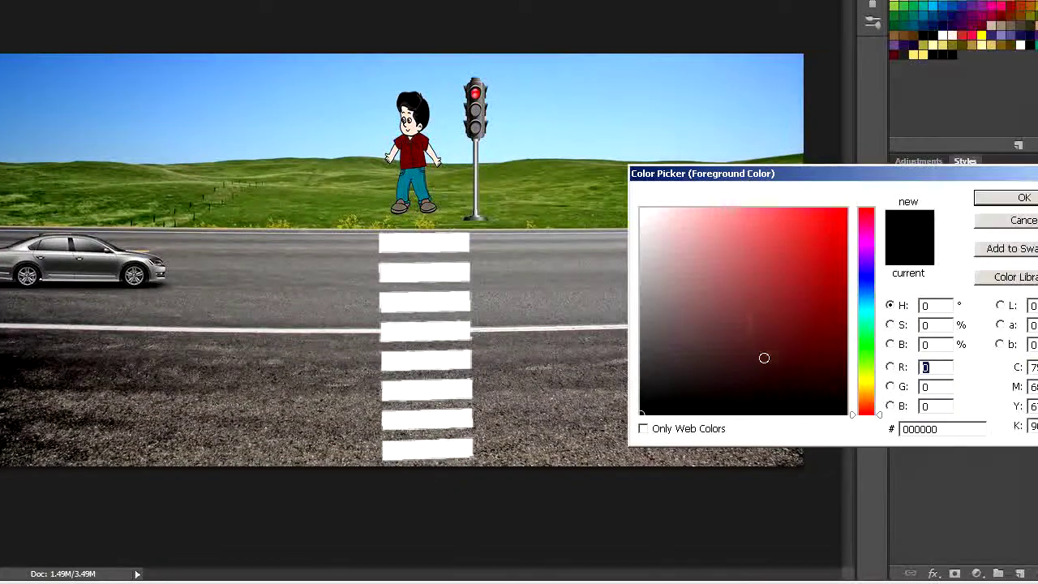
{"action": "left_click", "coordinate": [832, 354]}
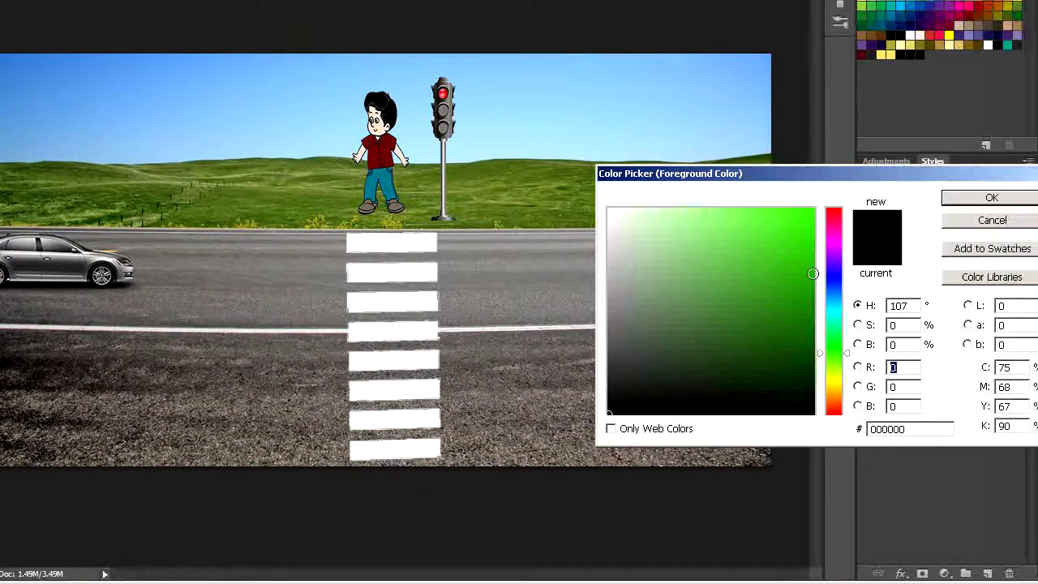
{"action": "left_click", "coordinate": [810, 274]}
{"action": "left_click", "coordinate": [963, 202]}
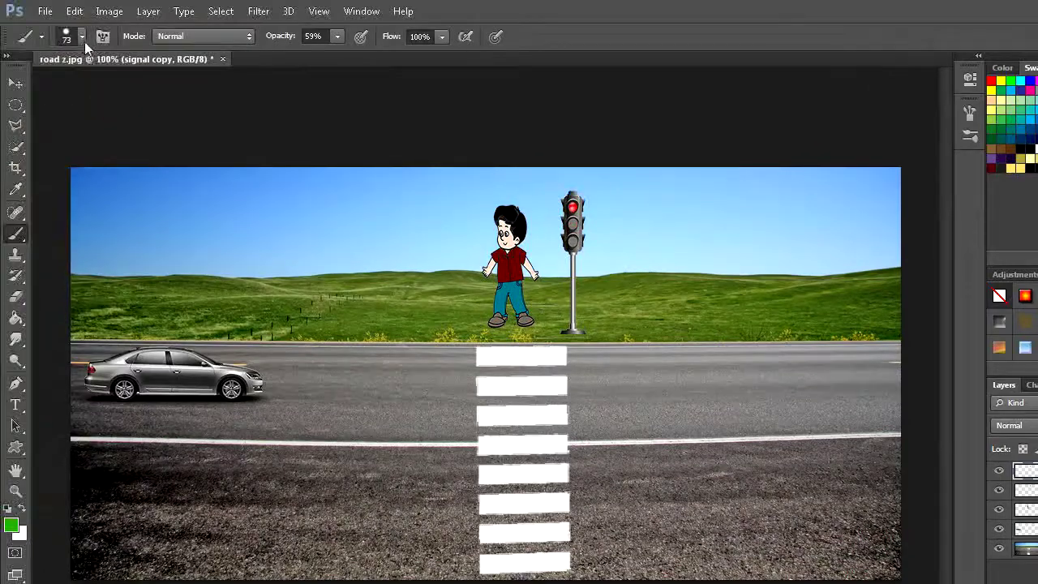
{"action": "left_click", "coordinate": [82, 37]}
{"action": "left_click", "coordinate": [32, 87]}
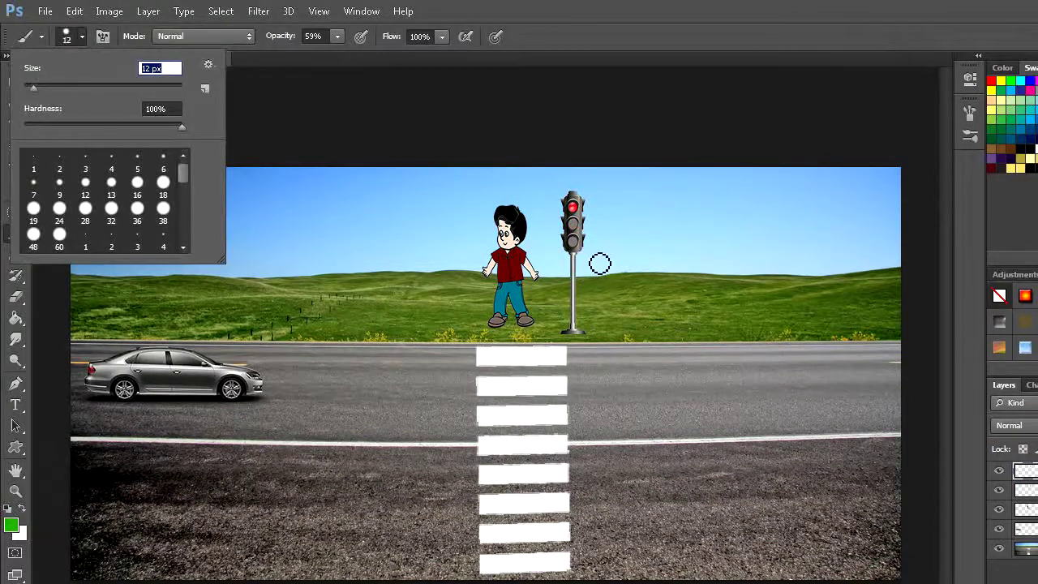
{"action": "left_click", "coordinate": [578, 247]}
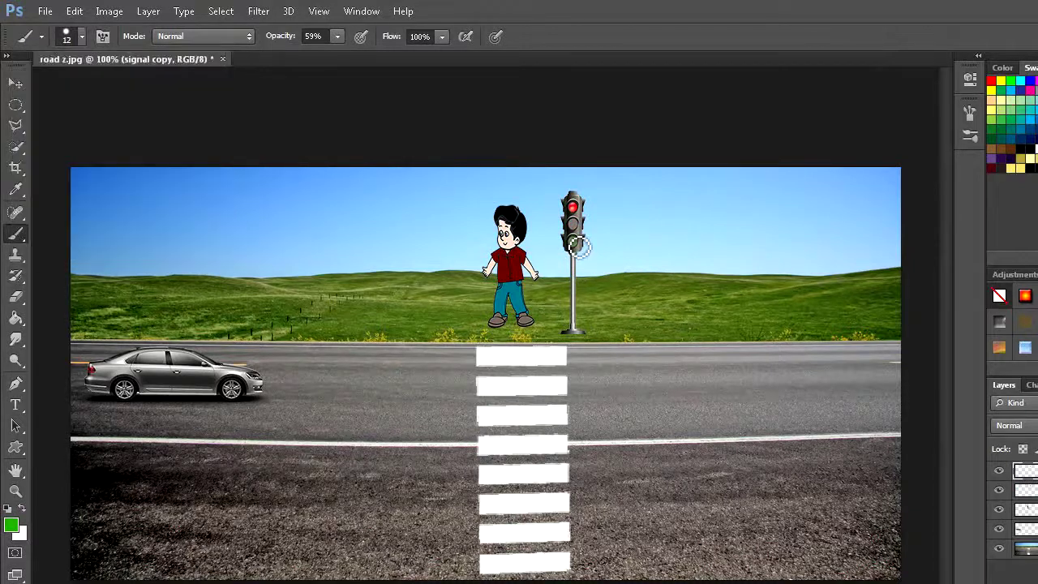
{"action": "left_click_drag", "start_coordinate": [580, 247], "coordinate": [574, 243]}
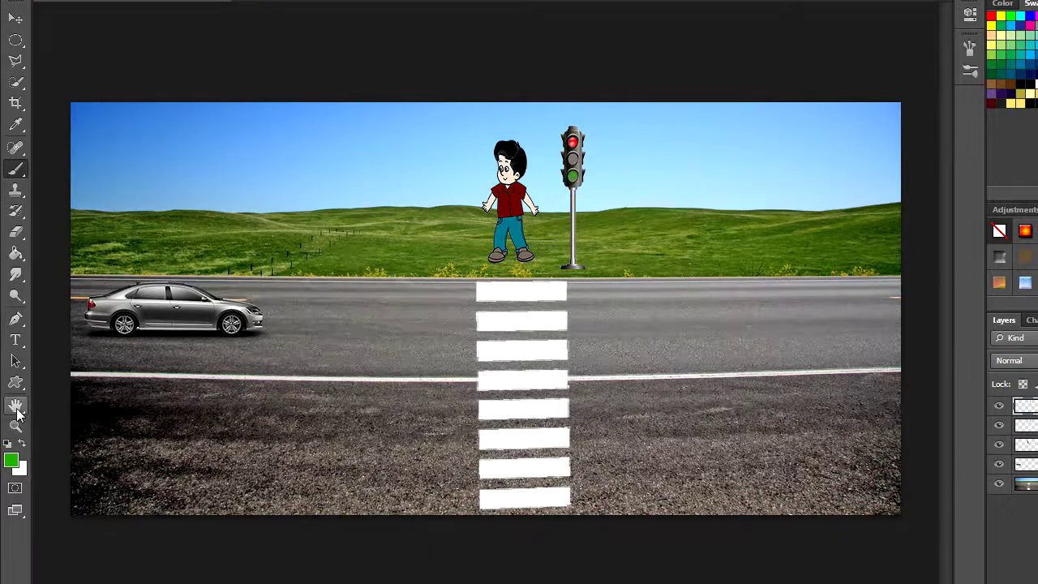
Grey out the red lamp using grey sampled from the traffic-light housing.
{"action": "left_click", "coordinate": [11, 460]}
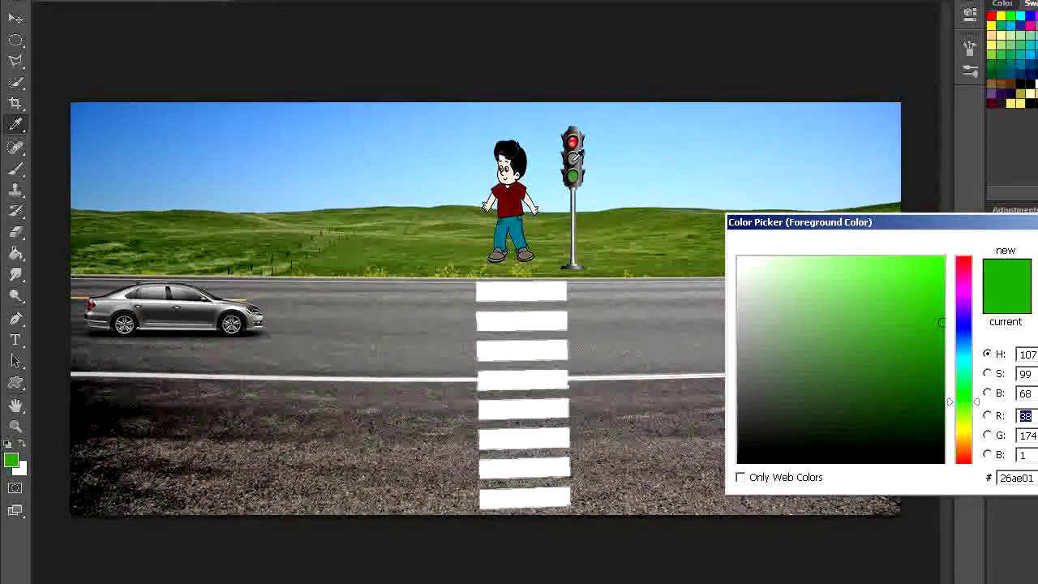
{"action": "left_click", "coordinate": [578, 155]}
{"action": "left_click", "coordinate": [990, 243]}
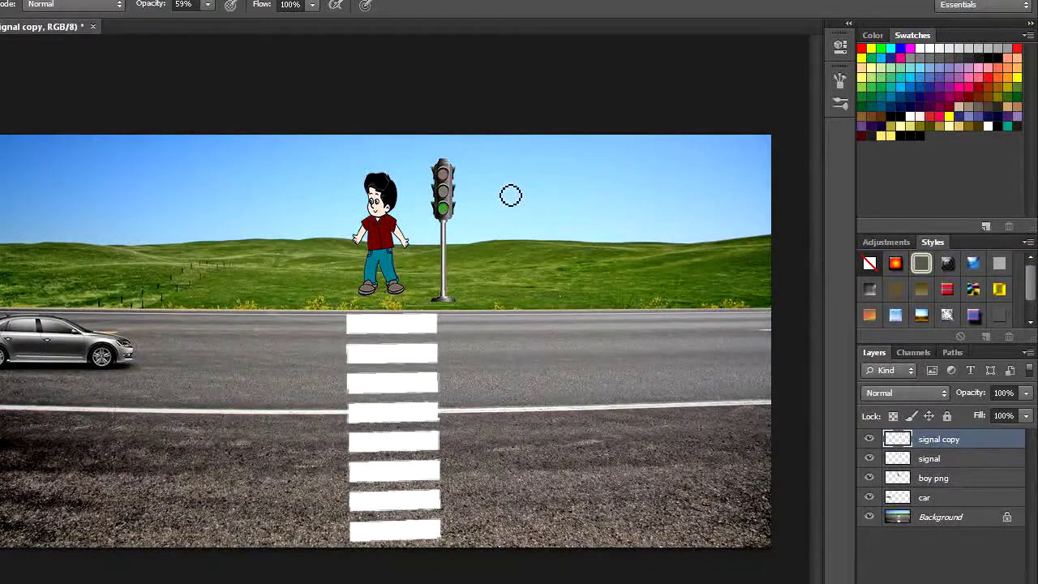
{"action": "left_click", "coordinate": [447, 177]}
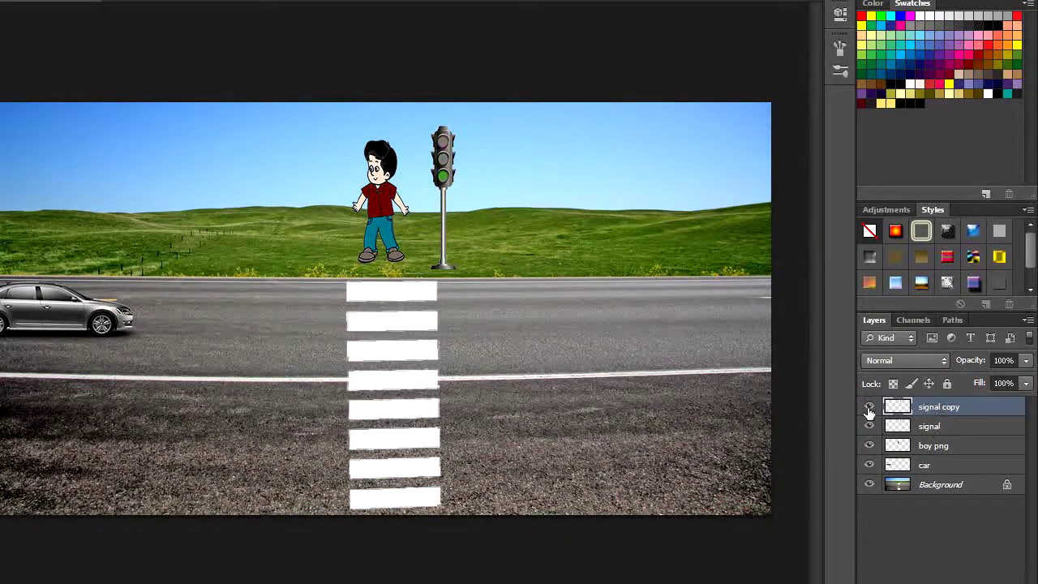
{"action": "left_click", "coordinate": [870, 407]}
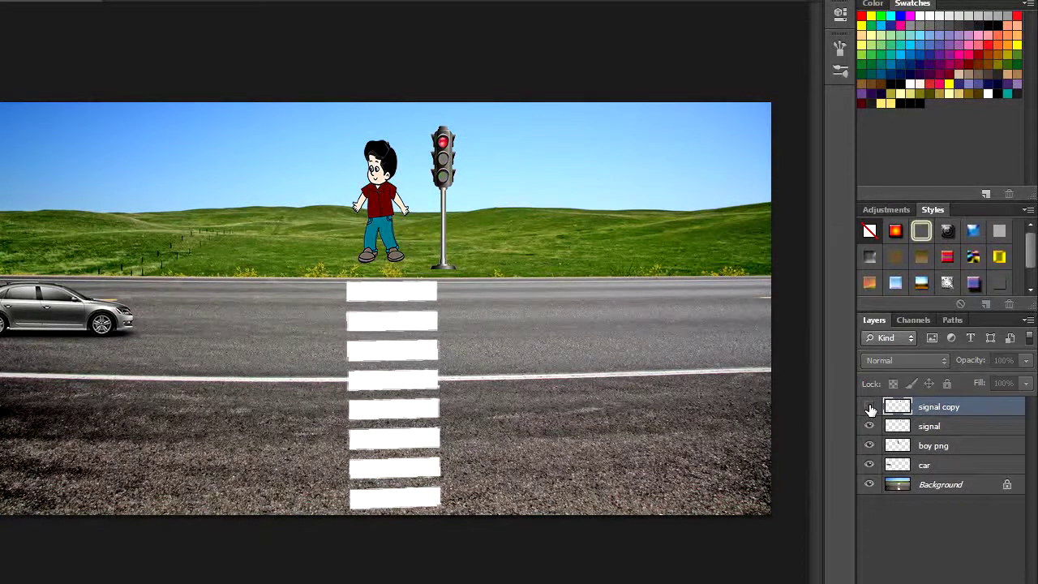
{"action": "left_click", "coordinate": [869, 407]}
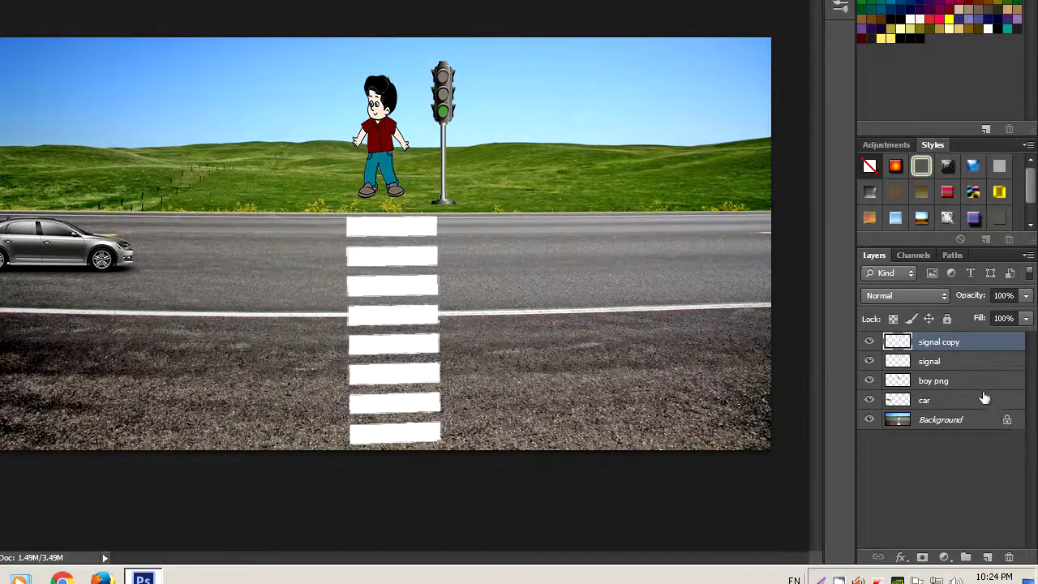
Duplicate boy png into boy png copy and boy png copy 2, zoomed in on the boy.
{"action": "left_click", "coordinate": [988, 386]}
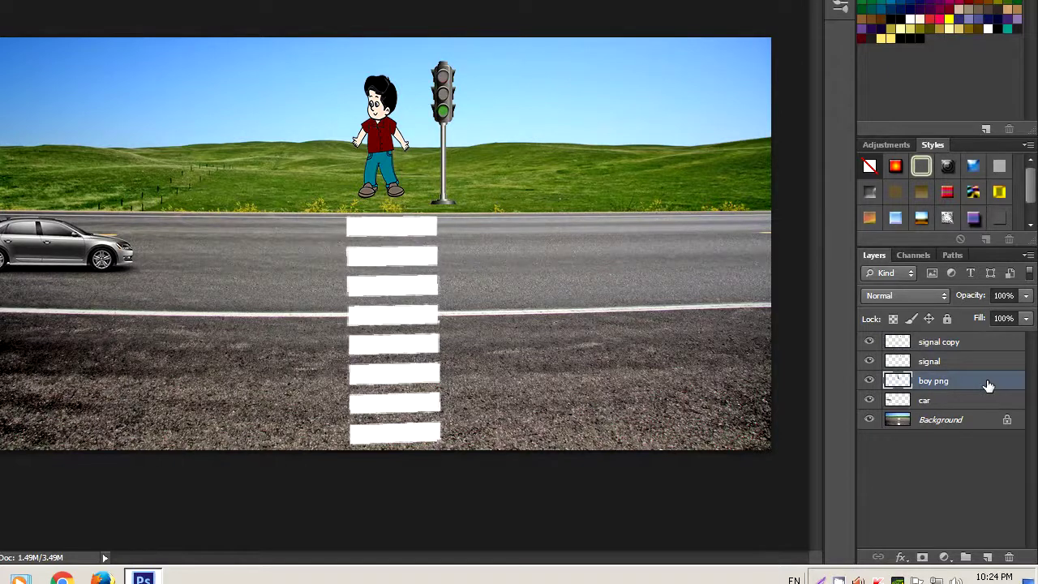
{"action": "key", "text": "ctrl+j"}
{"action": "key", "text": "ctrl+j"}
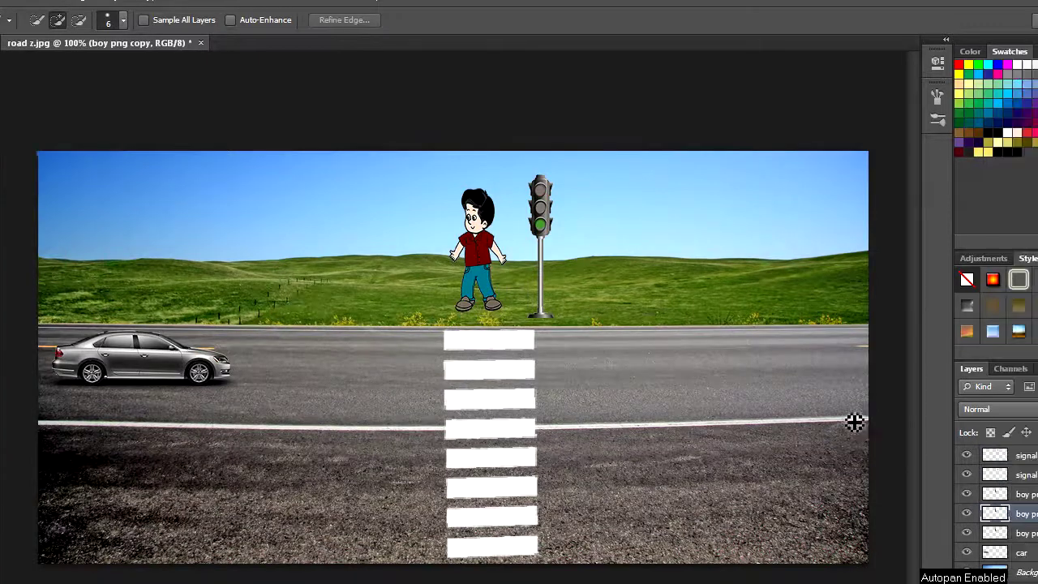
{"action": "left_click", "coordinate": [947, 400]}
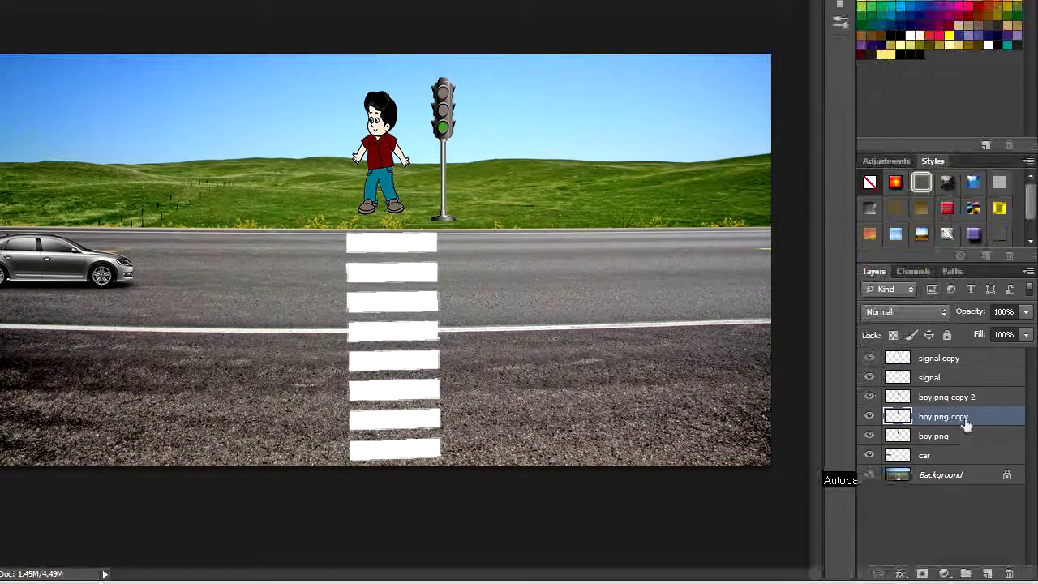
{"action": "key", "text": "ctrl+plus"}
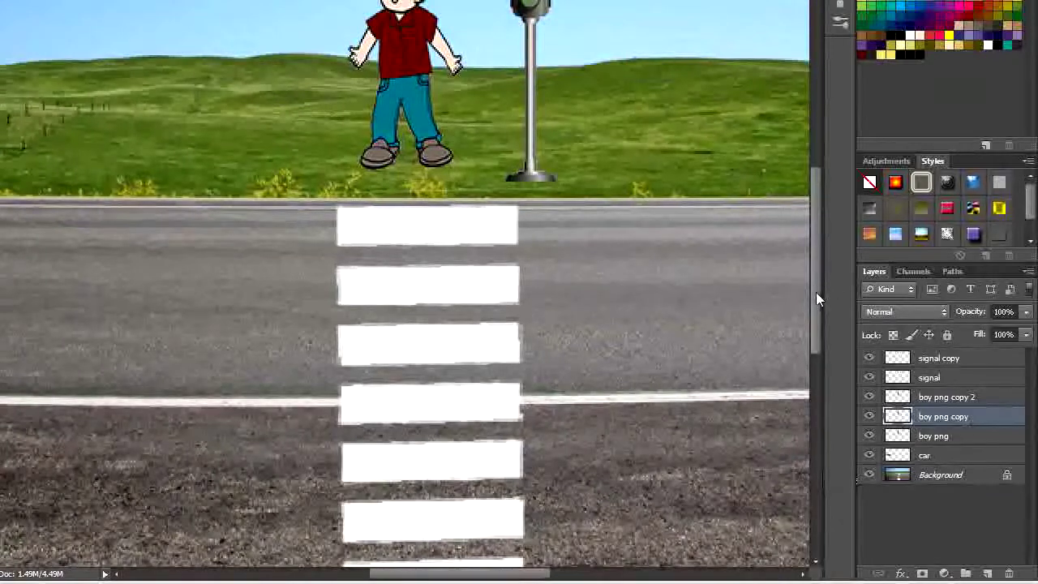
{"action": "left_click_drag", "start_coordinate": [815, 291], "coordinate": [811, 216]}
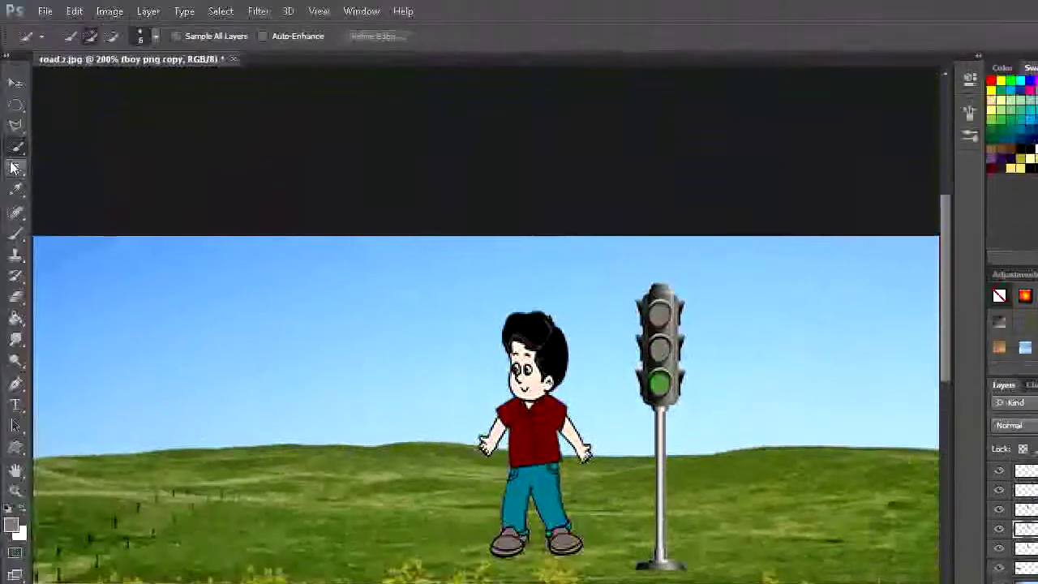
{"action": "right_click", "coordinate": [18, 149]}
{"action": "left_click", "coordinate": [90, 145]}
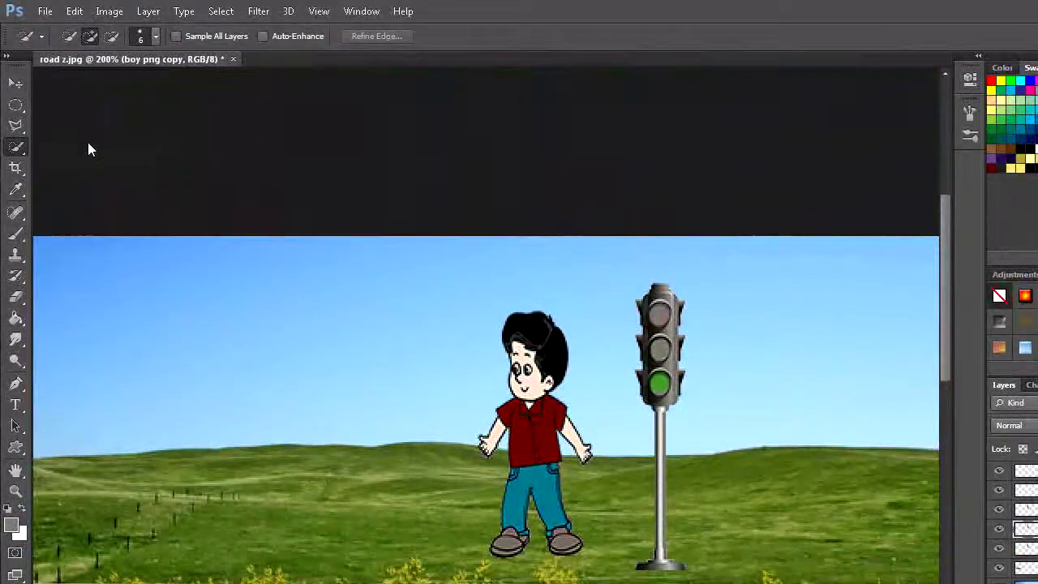
On boy png copy, stretch the selected jeans and shoes down to about 121.67% height.
{"action": "left_click_drag", "start_coordinate": [526, 419], "coordinate": [524, 433]}
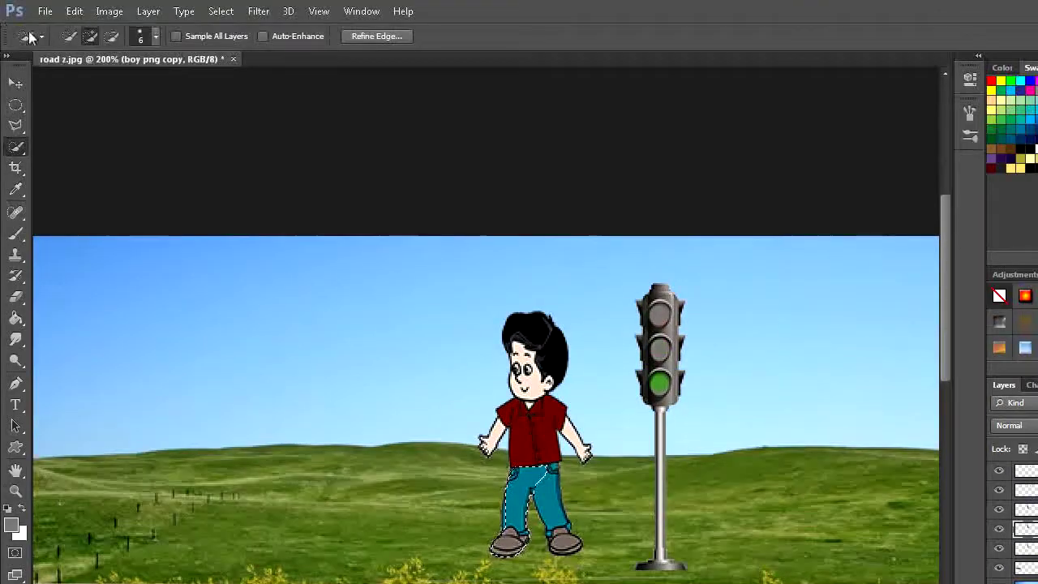
{"action": "left_click", "coordinate": [74, 11]}
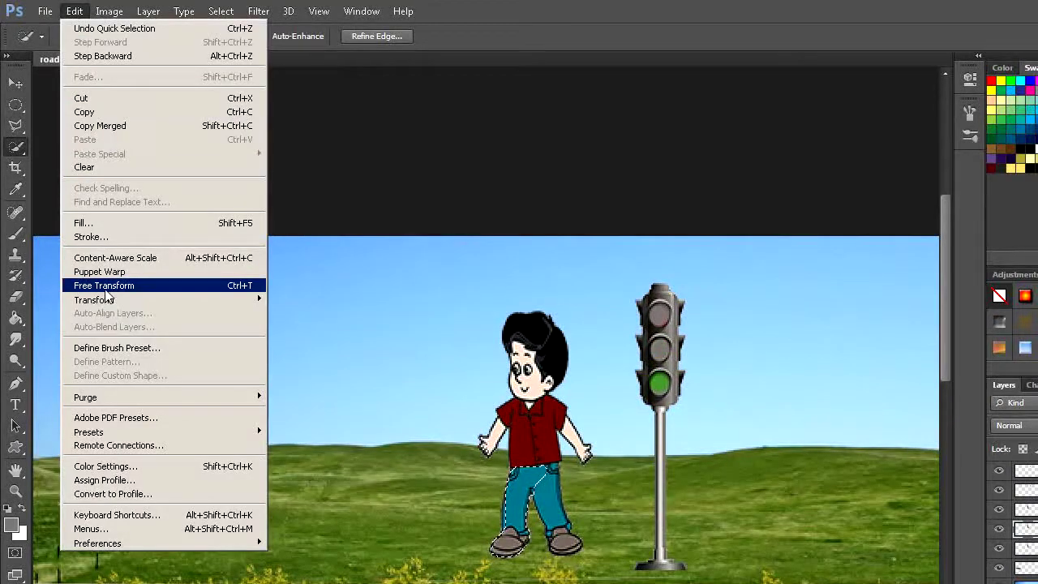
{"action": "left_click", "coordinate": [106, 288]}
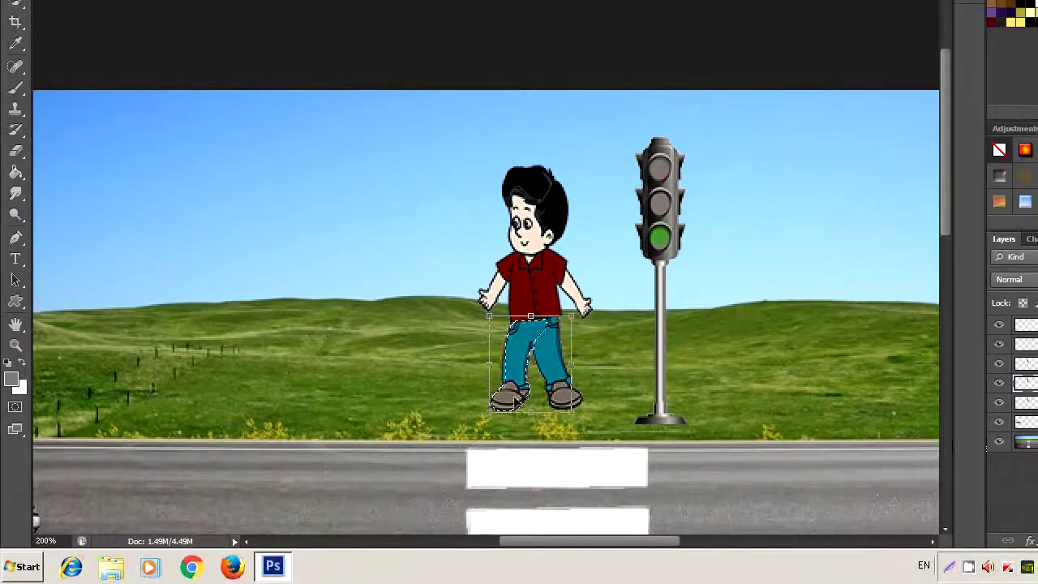
{"action": "left_click_drag", "start_coordinate": [531, 415], "coordinate": [529, 433]}
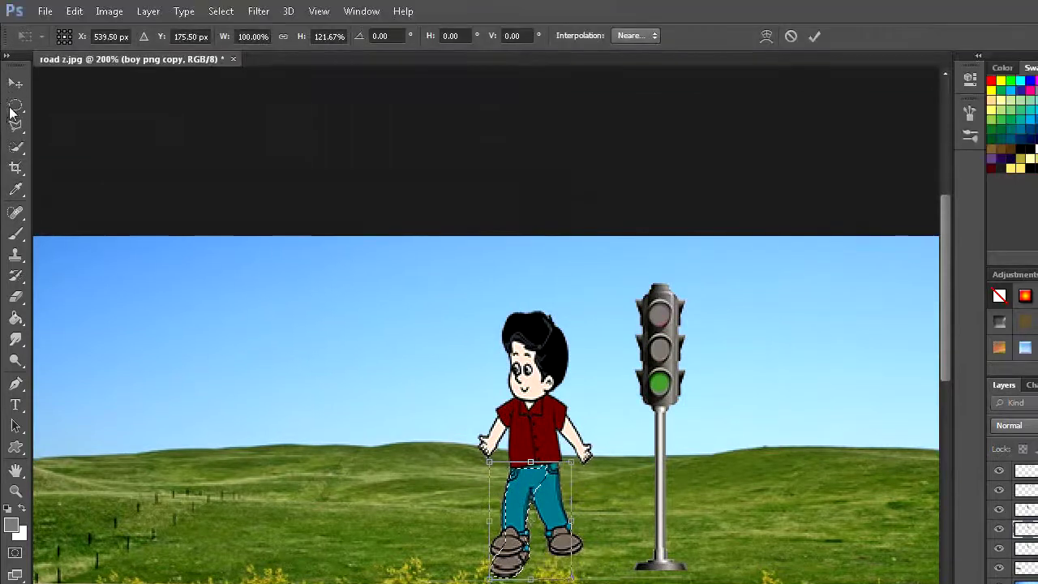
{"action": "left_click", "coordinate": [15, 108]}
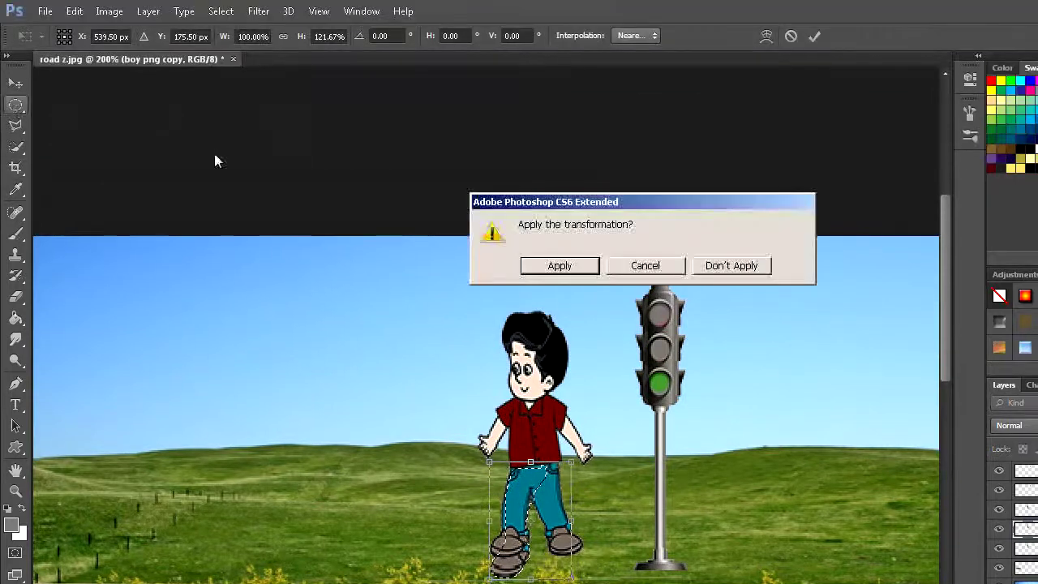
{"action": "left_click", "coordinate": [567, 270]}
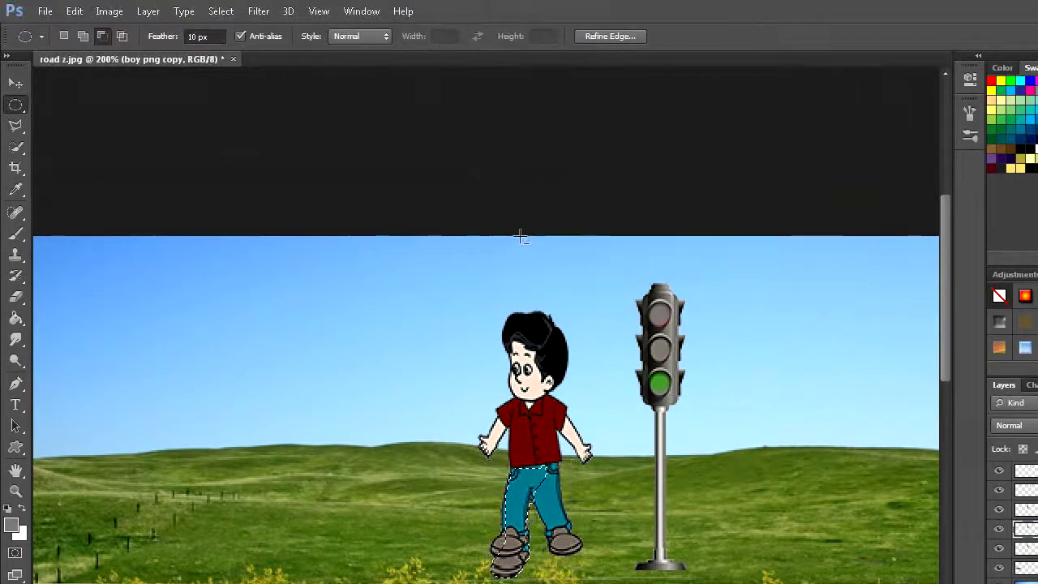
{"action": "left_click", "coordinate": [222, 11]}
{"action": "left_click", "coordinate": [233, 42]}
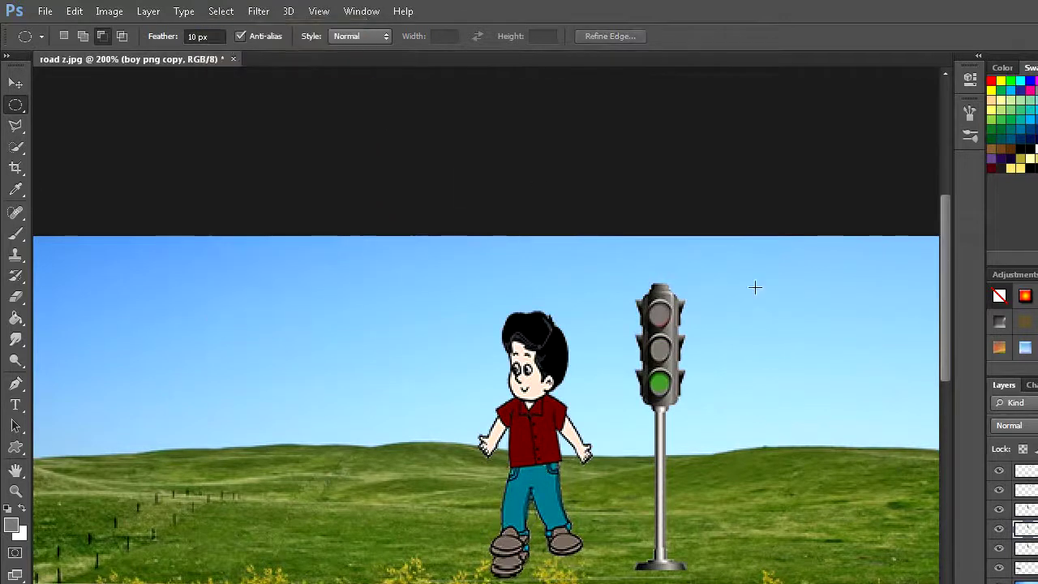
{"action": "scroll", "coordinate": [568, 365], "scroll_direction": "down", "scroll_amount": 2}
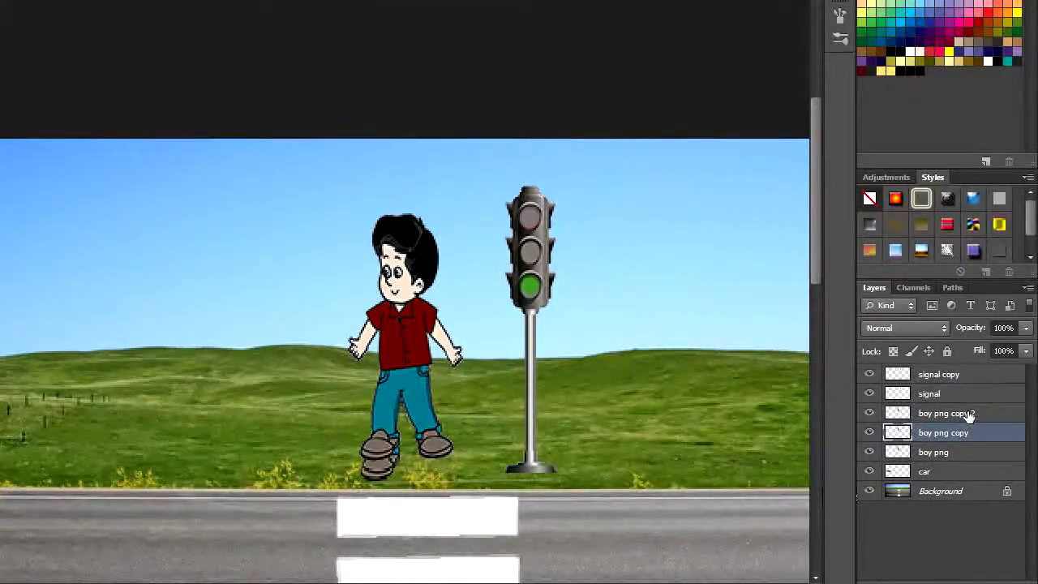
On boy png copy 2, select just the right trouser leg and shoe.
{"action": "left_click", "coordinate": [970, 415]}
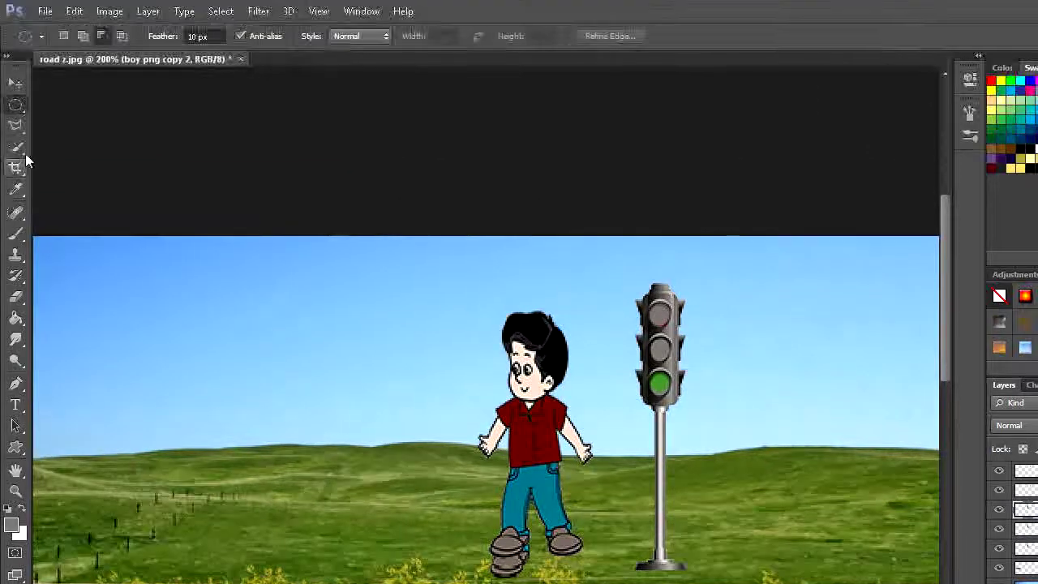
{"action": "left_click", "coordinate": [16, 148]}
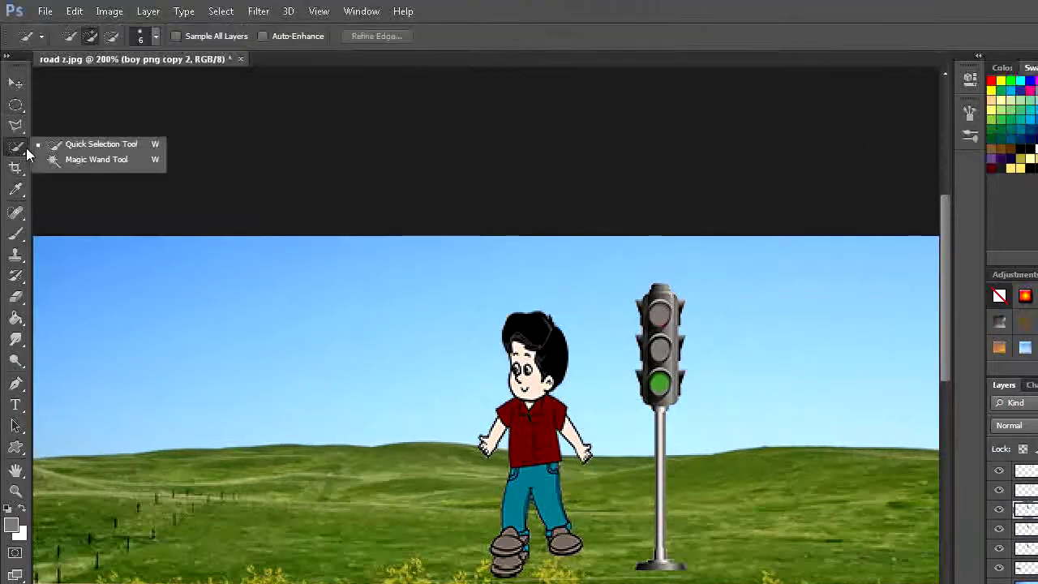
{"action": "left_click", "coordinate": [61, 144]}
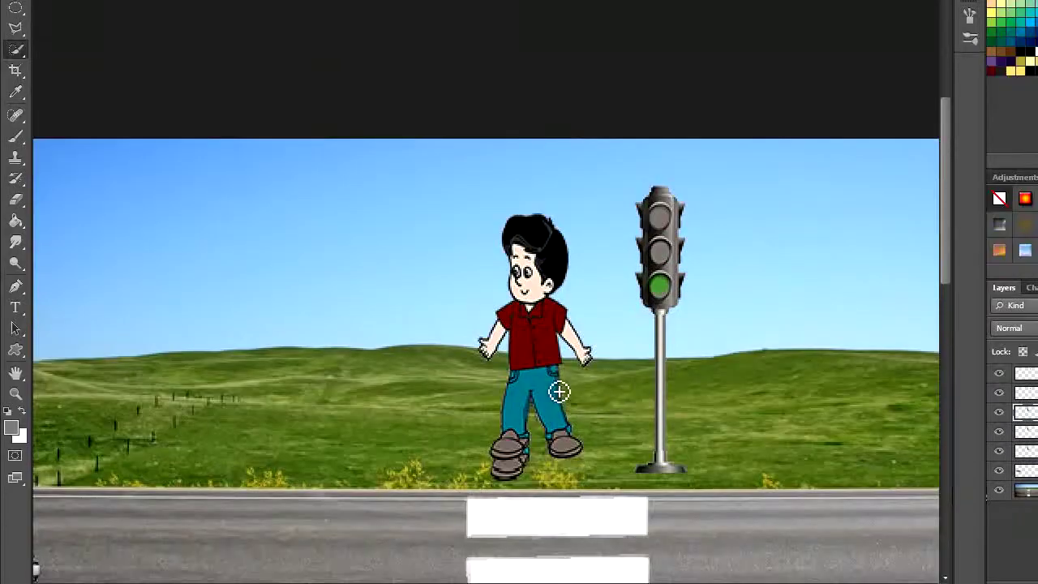
{"action": "left_click_drag", "start_coordinate": [553, 382], "coordinate": [574, 447]}
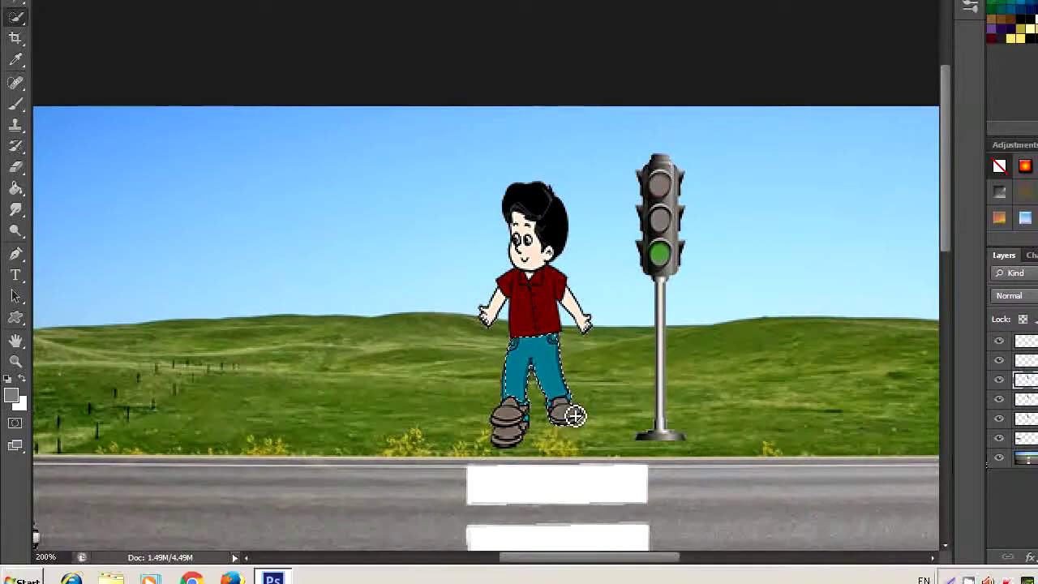
{"action": "left_click", "coordinate": [575, 416]}
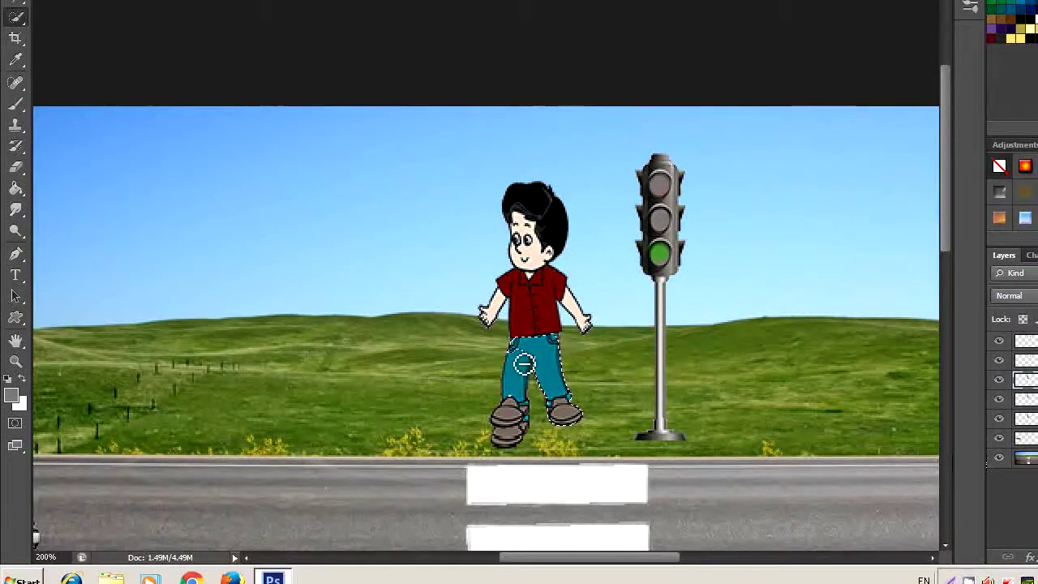
{"action": "left_click_drag", "start_coordinate": [520, 370], "coordinate": [528, 412]}
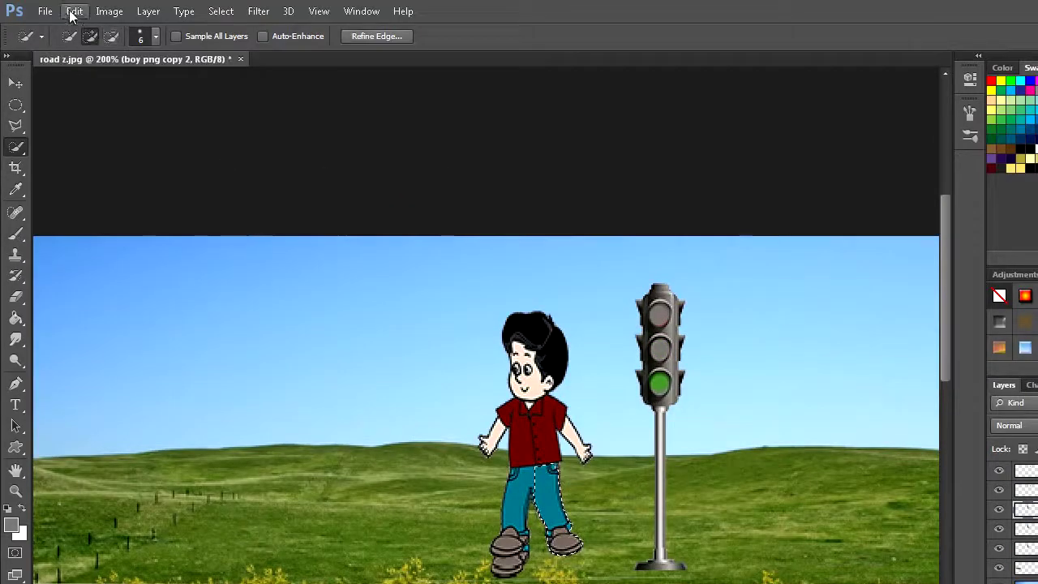
Stretch the selected leg down to about 118.64% height and apply it.
{"action": "left_click", "coordinate": [74, 11]}
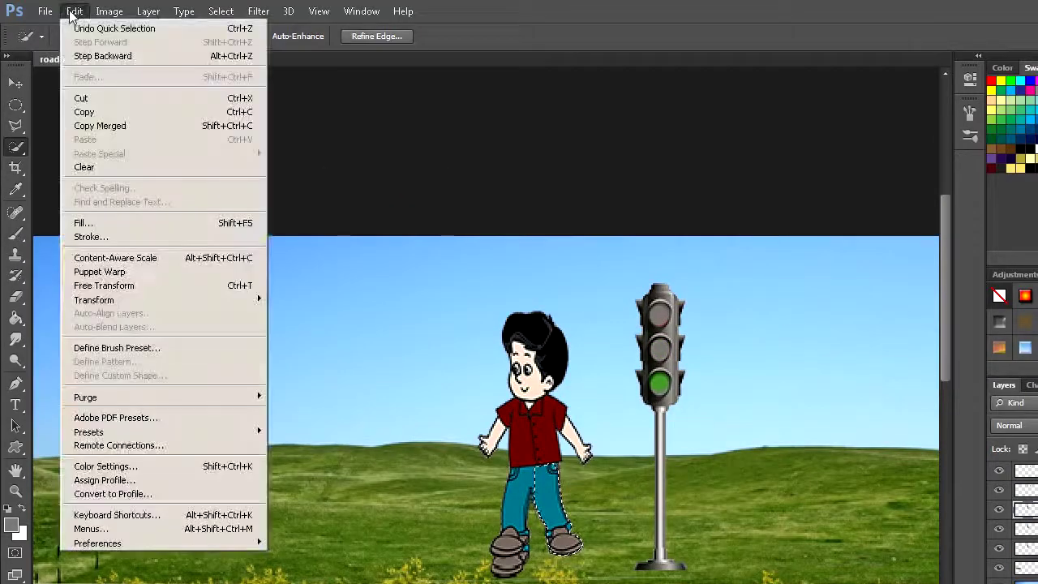
{"action": "left_click", "coordinate": [116, 288]}
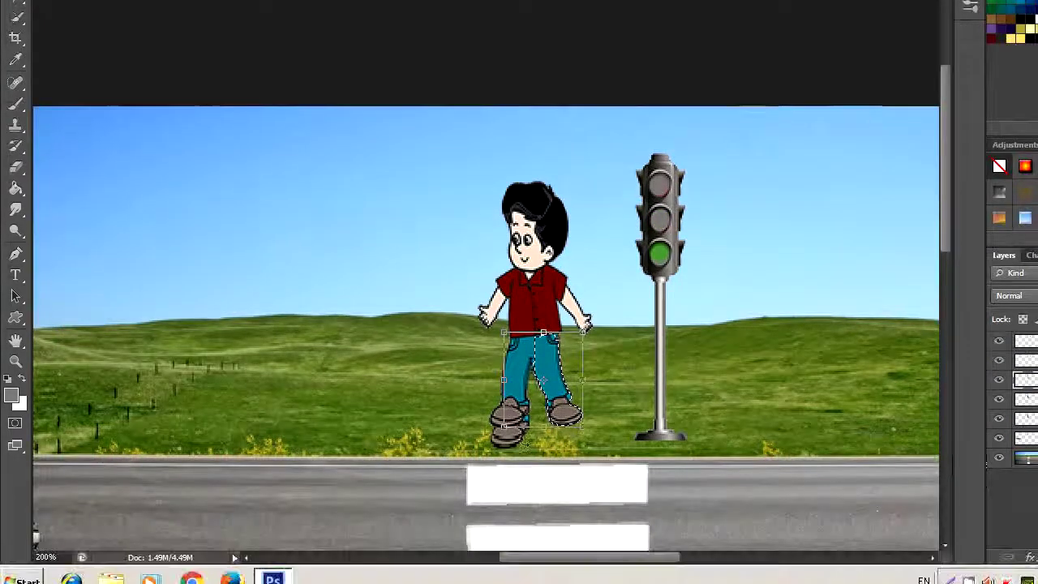
{"action": "left_click_drag", "start_coordinate": [561, 414], "coordinate": [558, 431]}
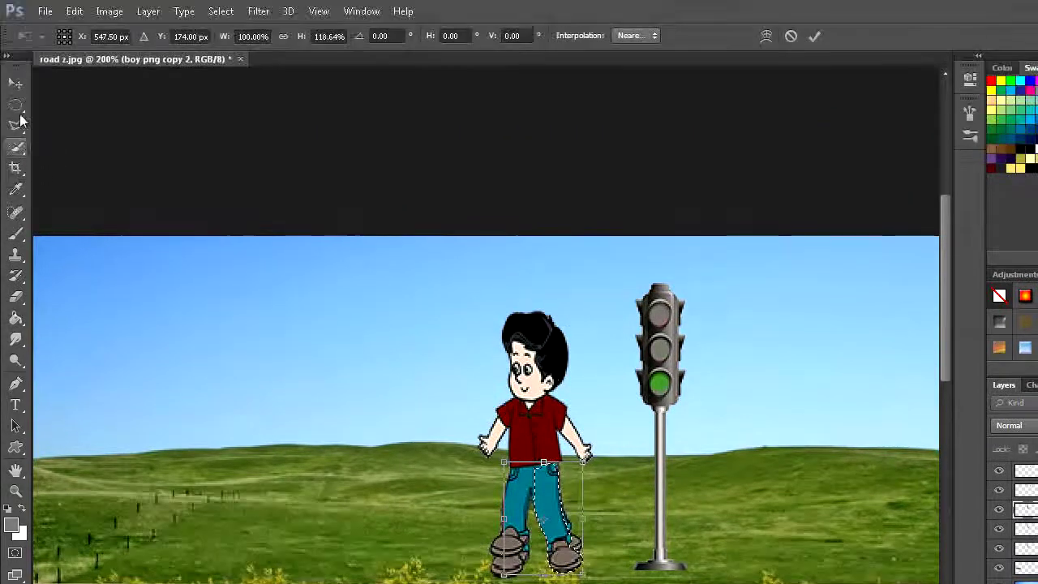
{"action": "key", "text": "m"}
{"action": "left_click", "coordinate": [559, 266]}
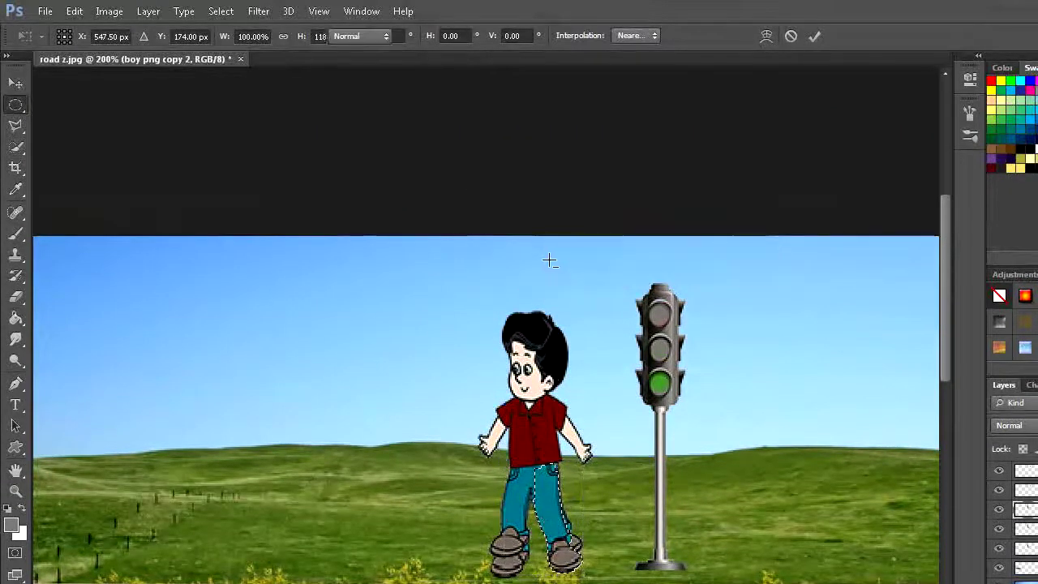
{"action": "left_click", "coordinate": [216, 11]}
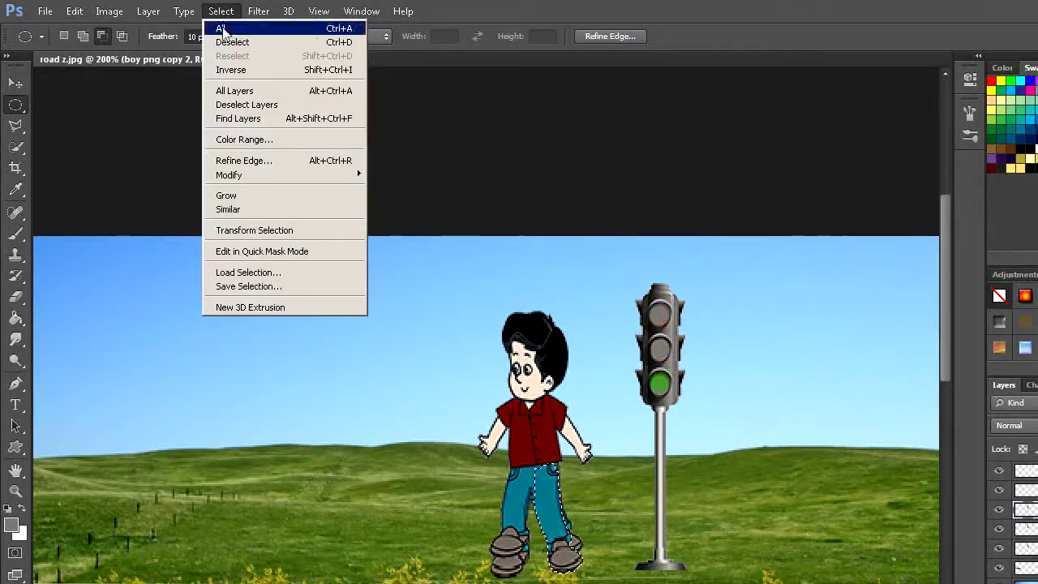
Deselect, toggle boy png, copy and copy 2 visibility to compare poses, then fit the view.
{"action": "left_click", "coordinate": [237, 45]}
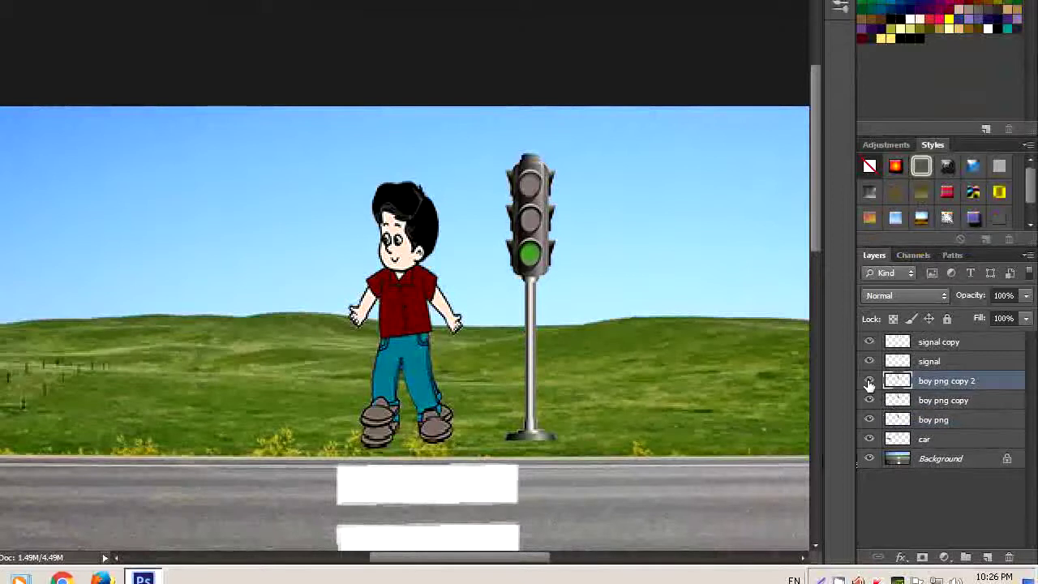
{"action": "left_click", "coordinate": [869, 383]}
{"action": "left_click", "coordinate": [869, 419]}
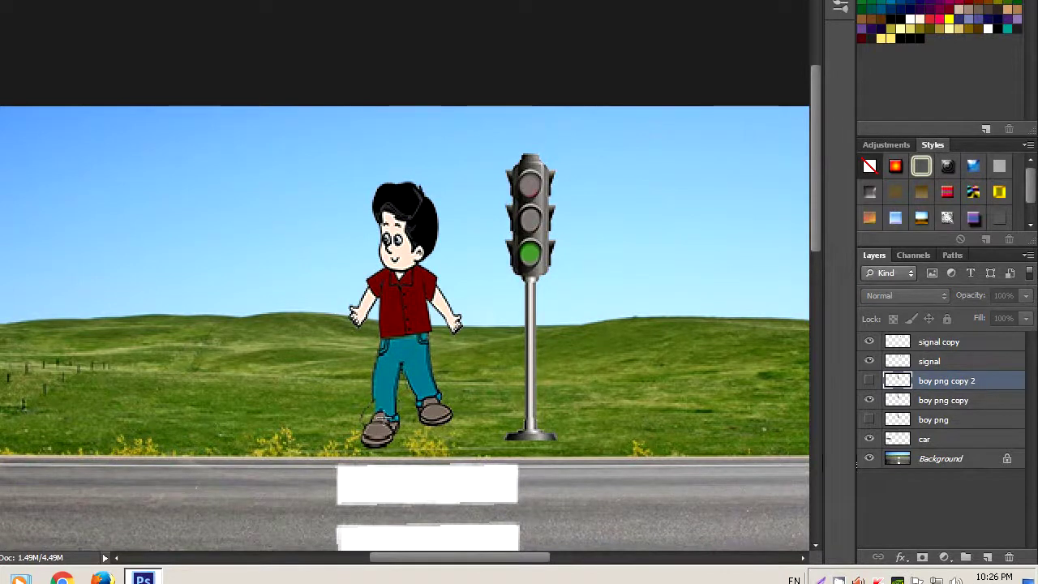
{"action": "left_click", "coordinate": [869, 381]}
{"action": "left_click", "coordinate": [869, 401]}
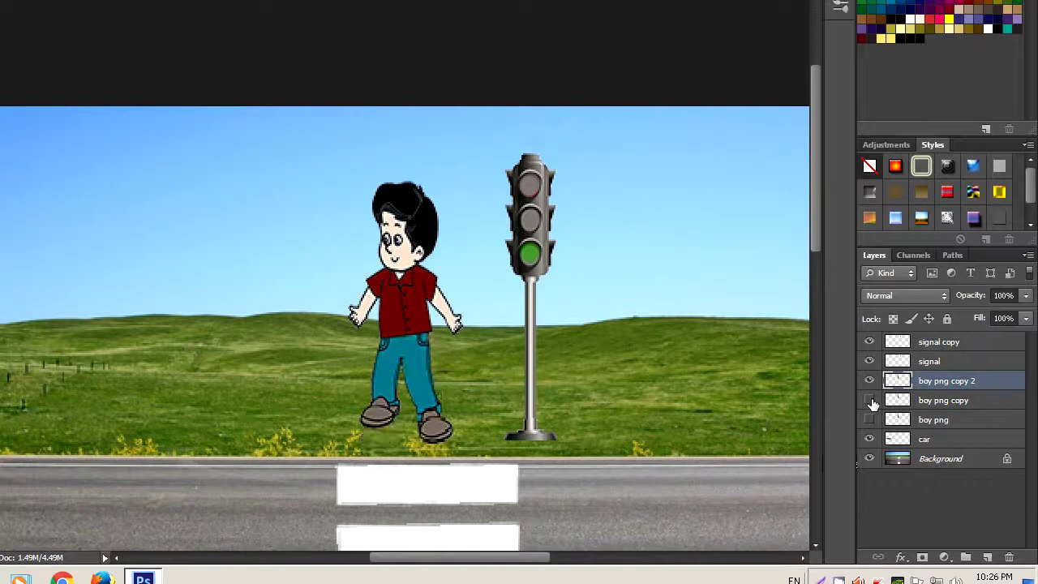
{"action": "left_click", "coordinate": [869, 401]}
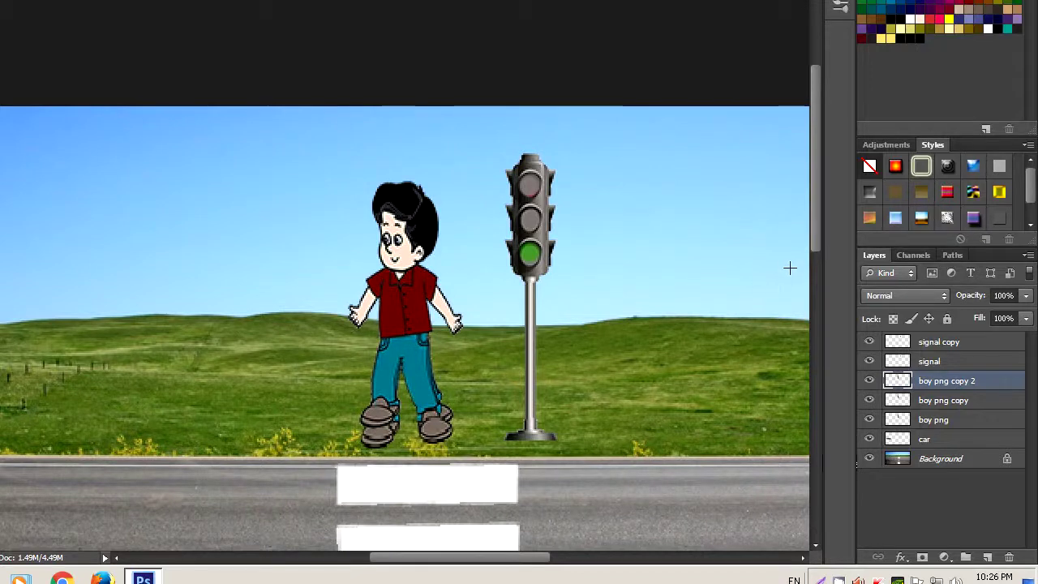
{"action": "key", "text": "ctrl+0"}
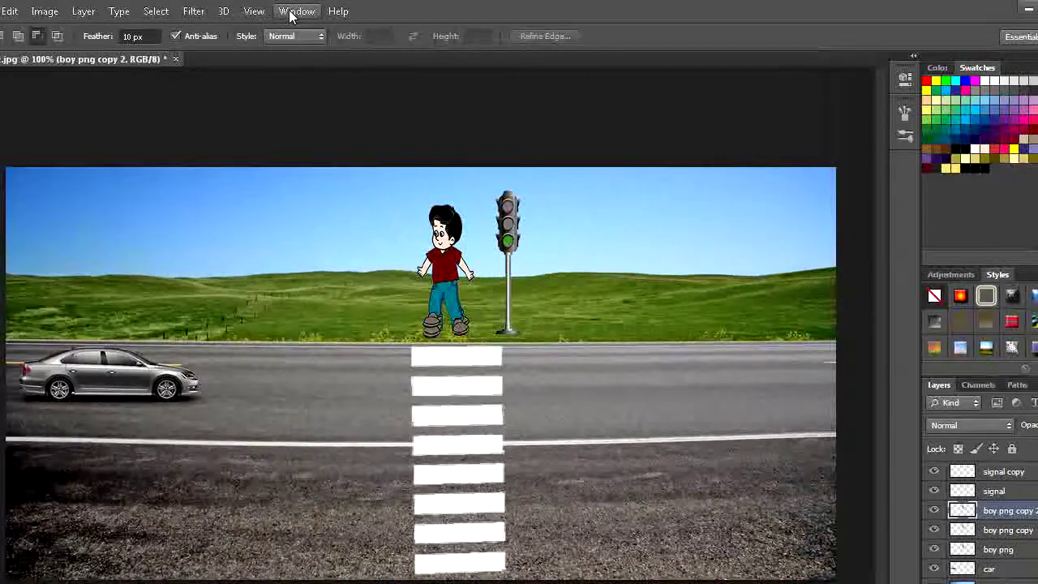
Create a frame animation in the Timeline, hiding boy png copy and boy png copy 2.
{"action": "left_click", "coordinate": [292, 12]}
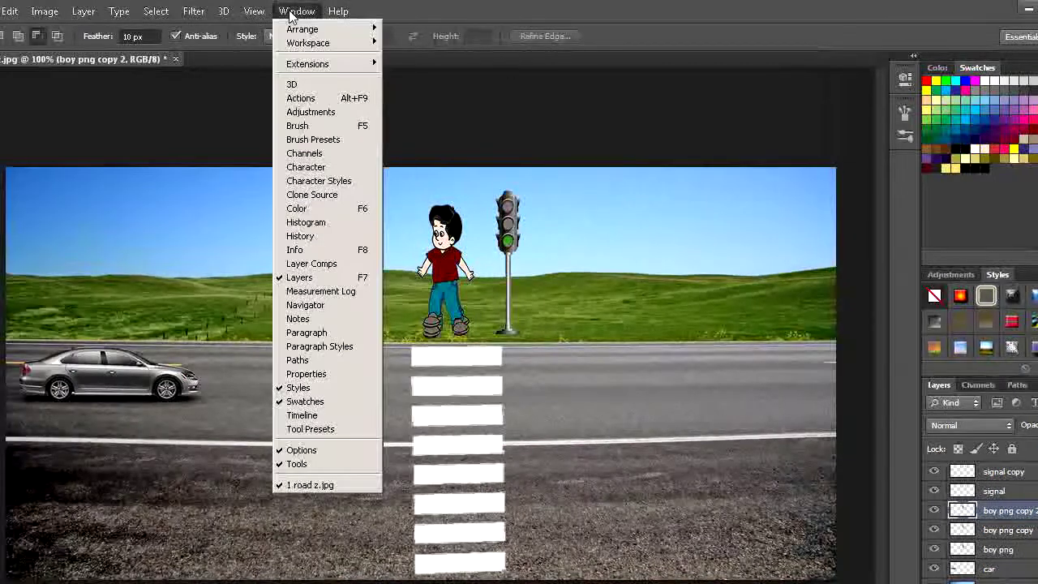
{"action": "left_click", "coordinate": [324, 415]}
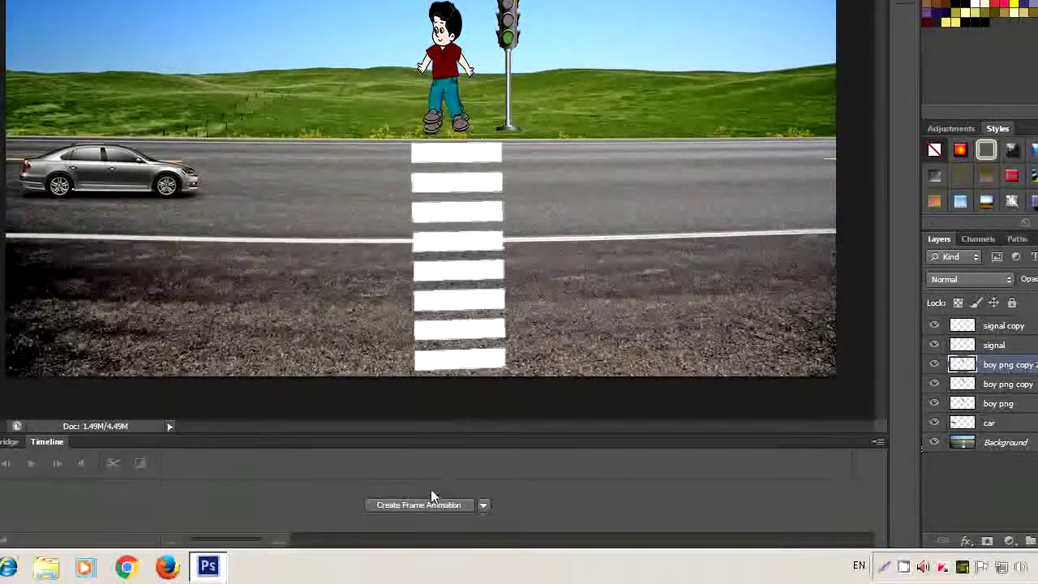
{"action": "left_click", "coordinate": [440, 504]}
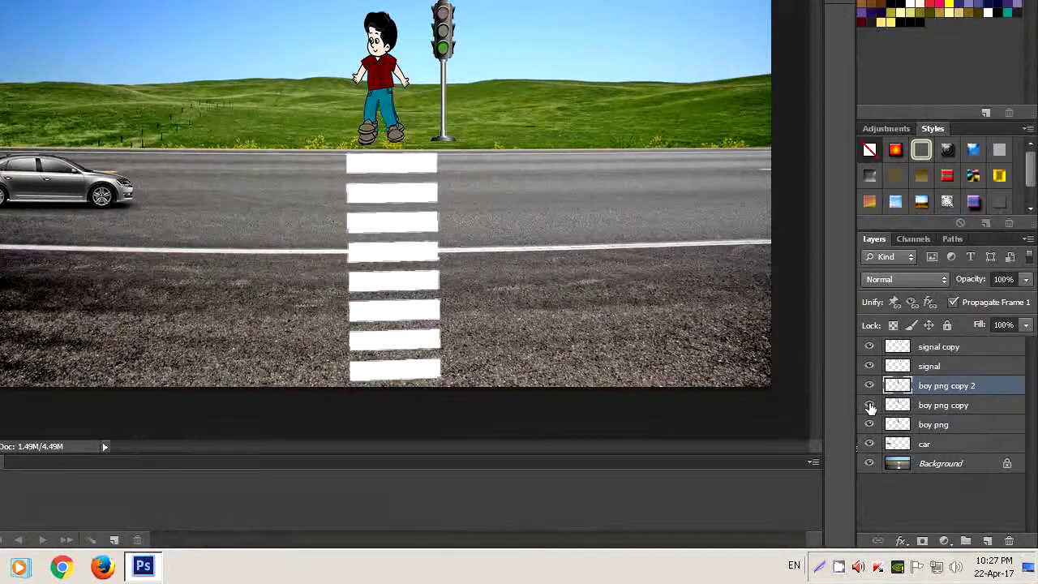
{"action": "left_click", "coordinate": [870, 406]}
{"action": "left_click", "coordinate": [870, 387]}
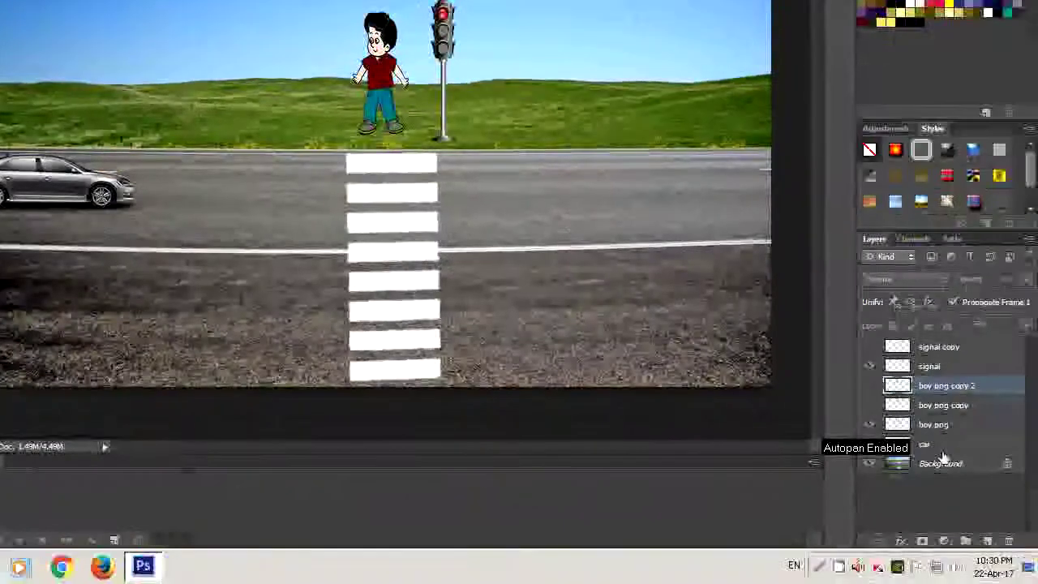
Move the car layer mostly off the road's left edge.
{"action": "left_click", "coordinate": [924, 444]}
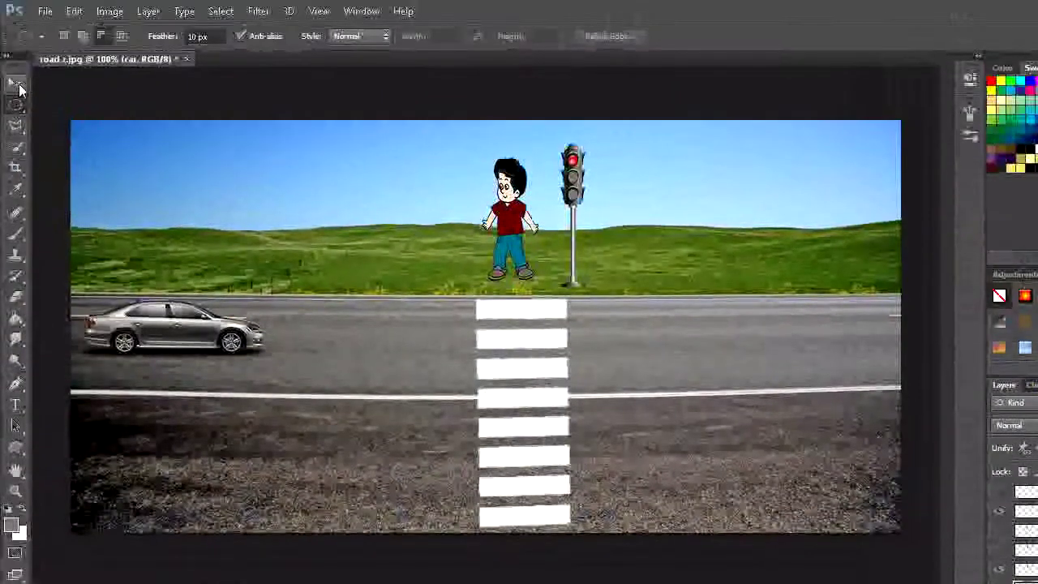
{"action": "left_click", "coordinate": [15, 82]}
{"action": "mouse_move", "coordinate": [244, 340]}
{"action": "left_mouse_down"}
{"action": "mouse_move", "coordinate": [108, 335]}
{"action": "mouse_move", "coordinate": [118, 327]}
{"action": "left_mouse_up"}
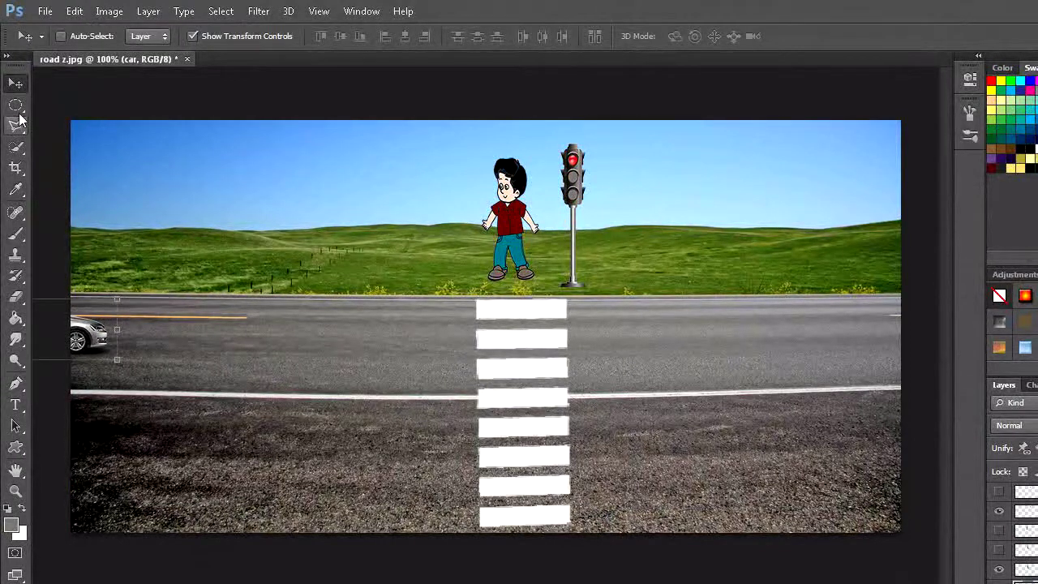
Add frame 2 with the car driven right to stop just before the crosswalk.
{"action": "left_click", "coordinate": [17, 106]}
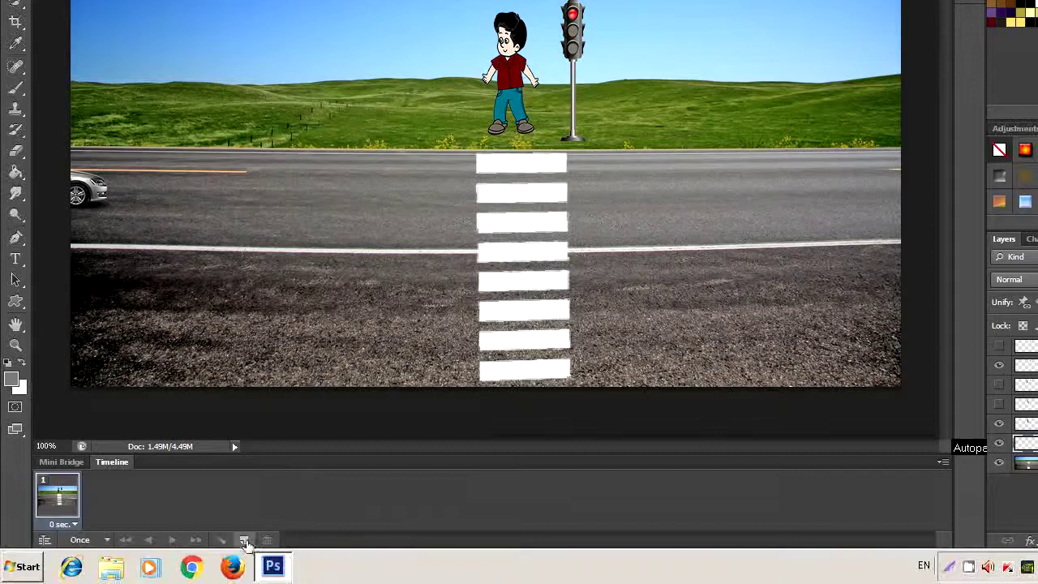
{"action": "left_click", "coordinate": [245, 541]}
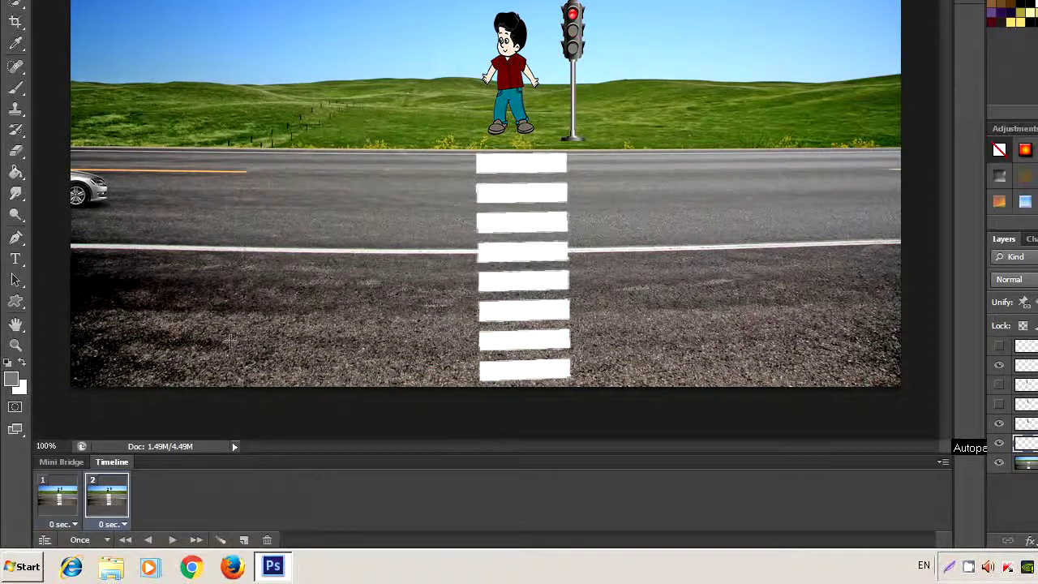
{"action": "left_click", "coordinate": [16, 83]}
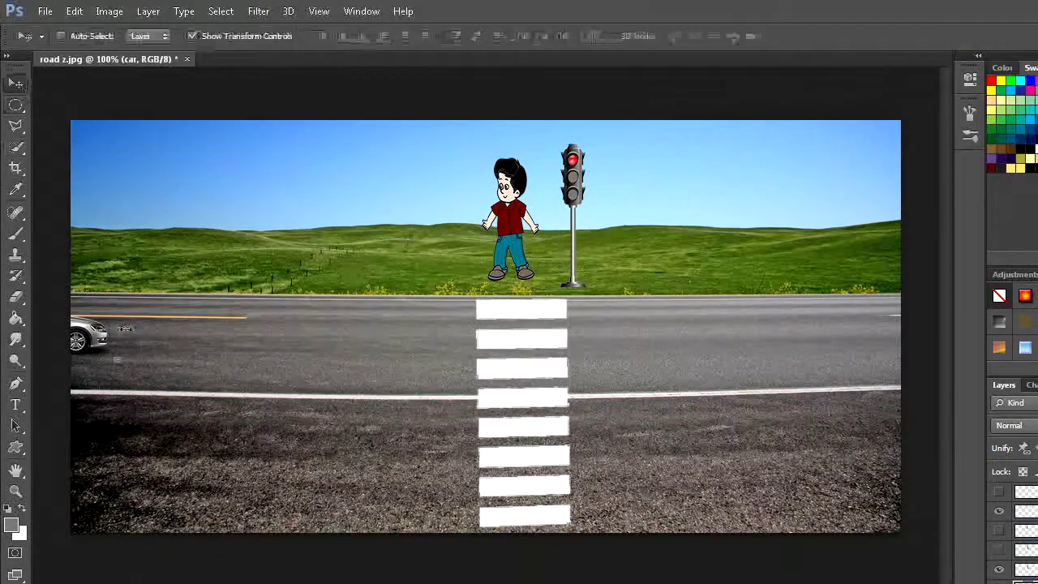
{"action": "left_click_drag", "start_coordinate": [97, 350], "coordinate": [403, 344]}
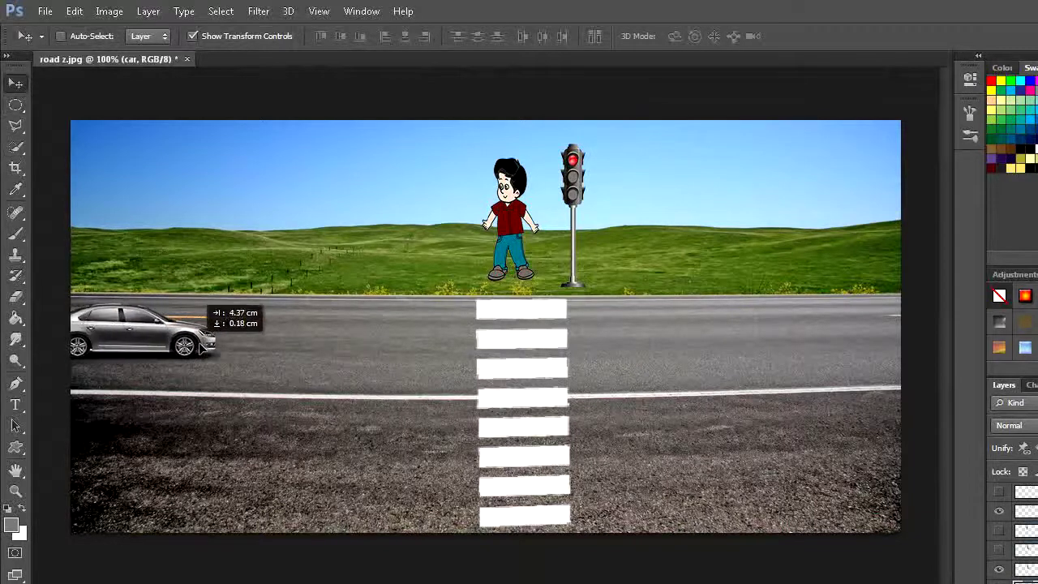
{"action": "left_click_drag", "start_coordinate": [403, 344], "coordinate": [455, 344]}
{"action": "left_click", "coordinate": [16, 104]}
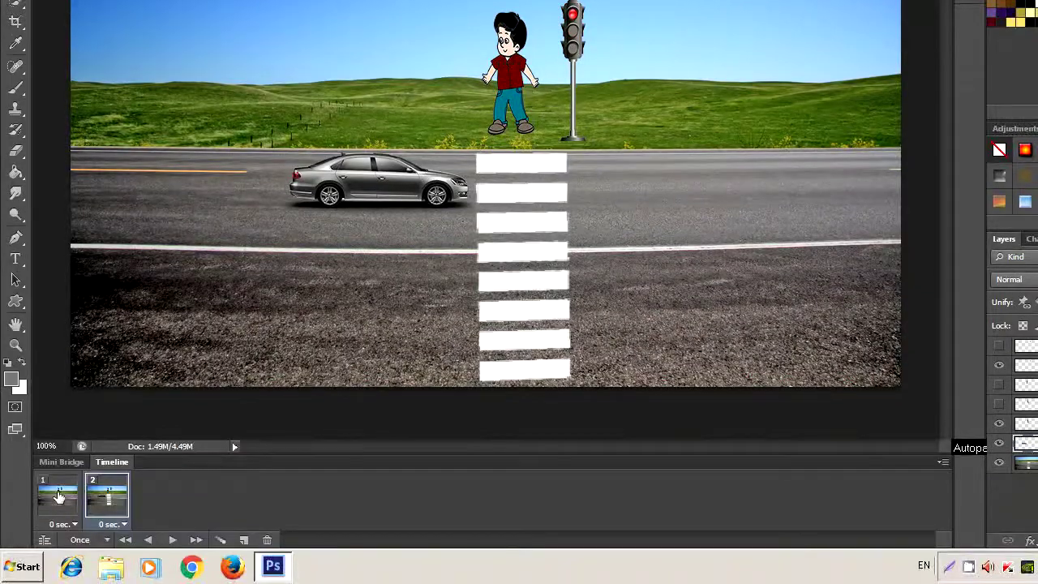
{"action": "left_click", "coordinate": [222, 541]}
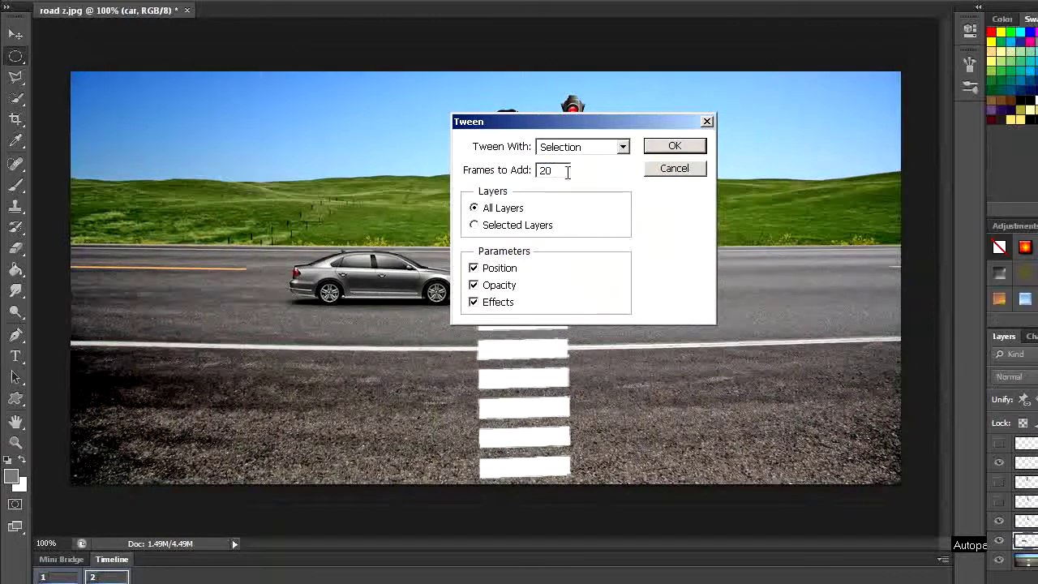
Add the 20 tweened frames and set the animation to loop Forever.
{"action": "left_click", "coordinate": [695, 148]}
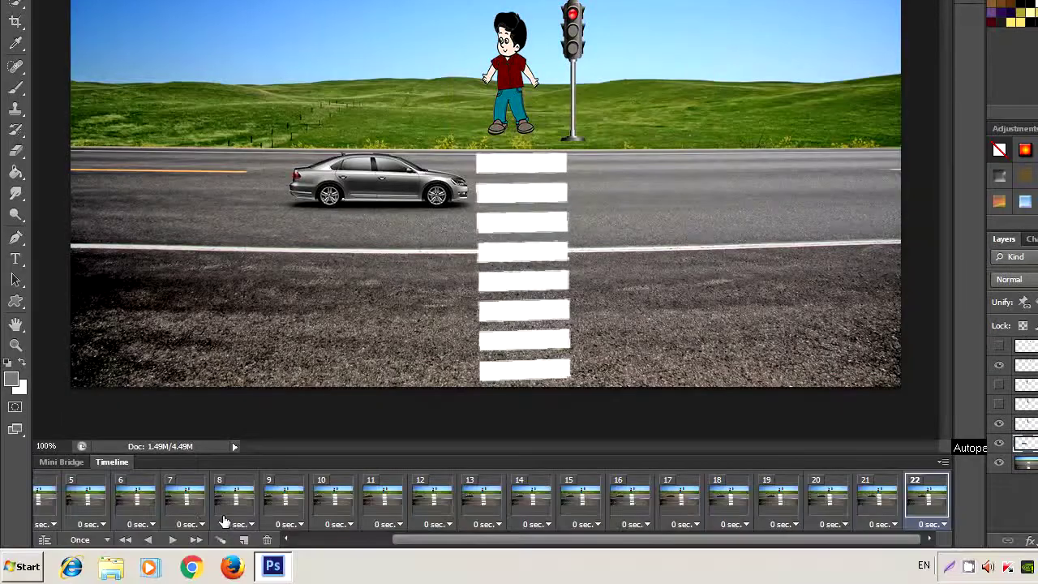
{"action": "left_click", "coordinate": [102, 541]}
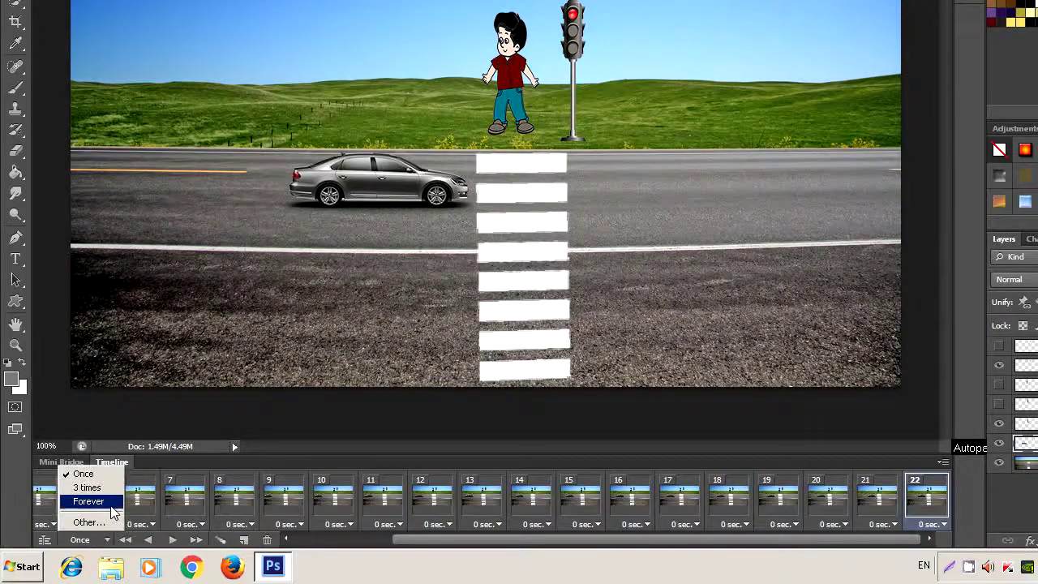
{"action": "left_click", "coordinate": [90, 501]}
Play from frame 1 to preview the car gliding to the crosswalk.
{"action": "left_click_drag", "start_coordinate": [442, 545], "coordinate": [315, 552]}
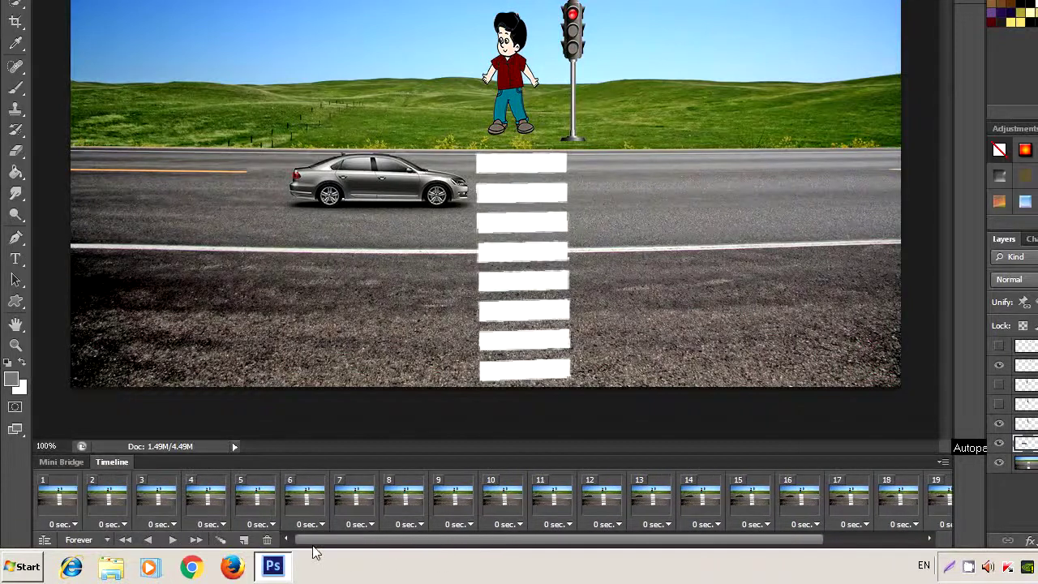
{"action": "left_click", "coordinate": [57, 508]}
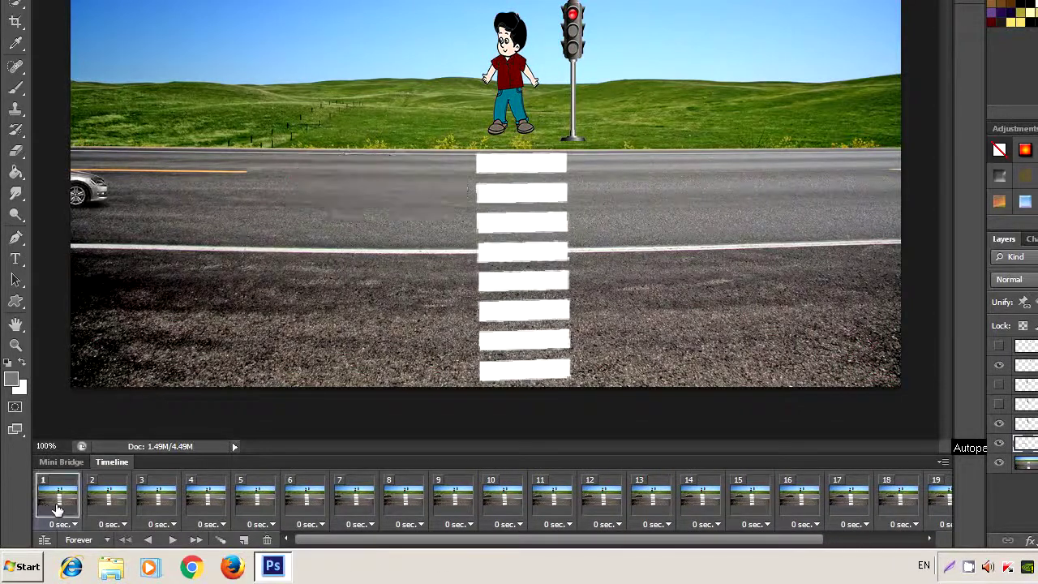
{"action": "left_click", "coordinate": [172, 540]}
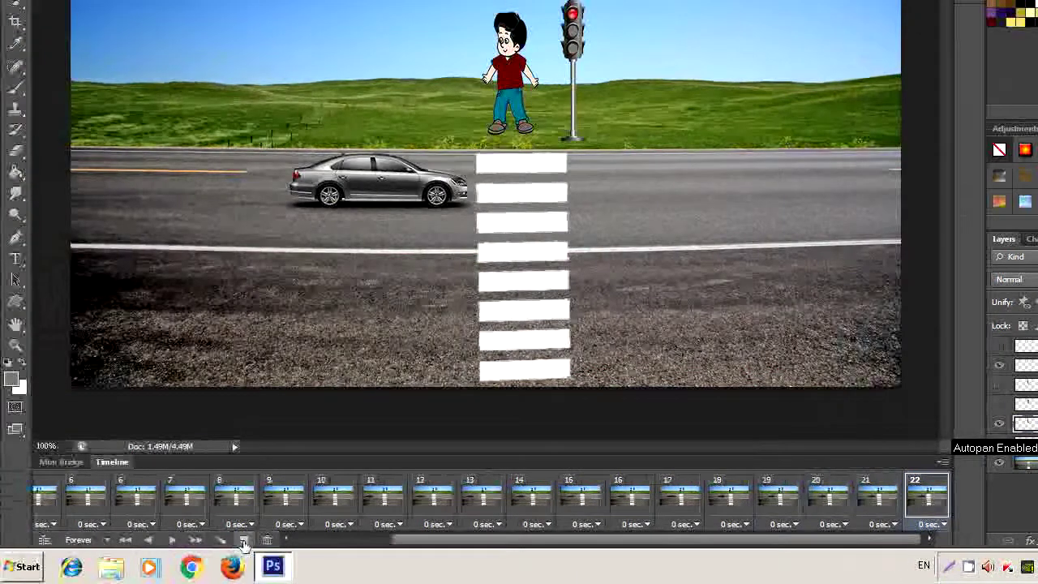
Add frame 23 showing boy png copy and boy png copy 2, hide boy png, and select both copies.
{"action": "left_click", "coordinate": [244, 541]}
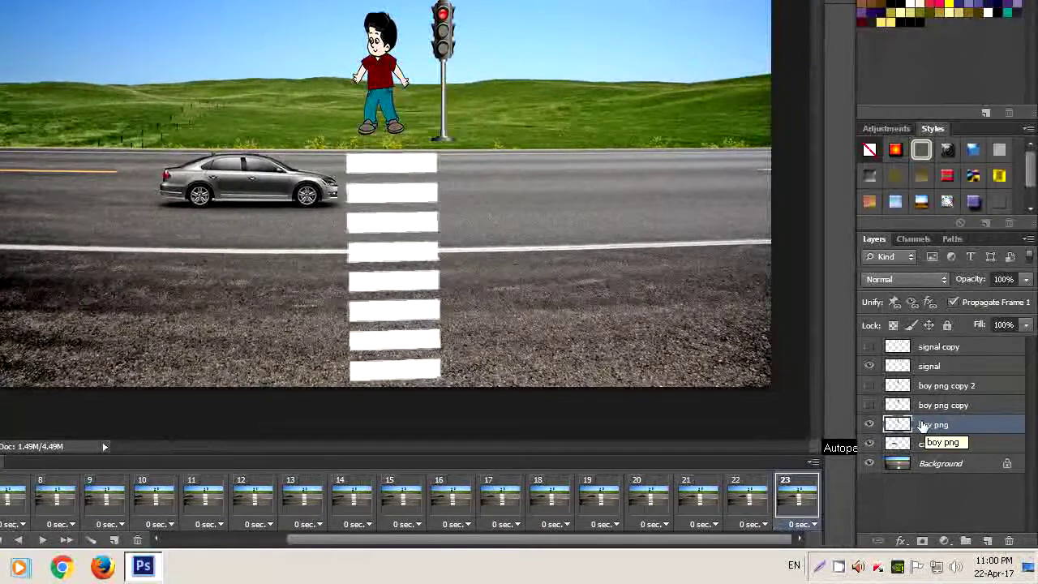
{"action": "left_click", "coordinate": [870, 406]}
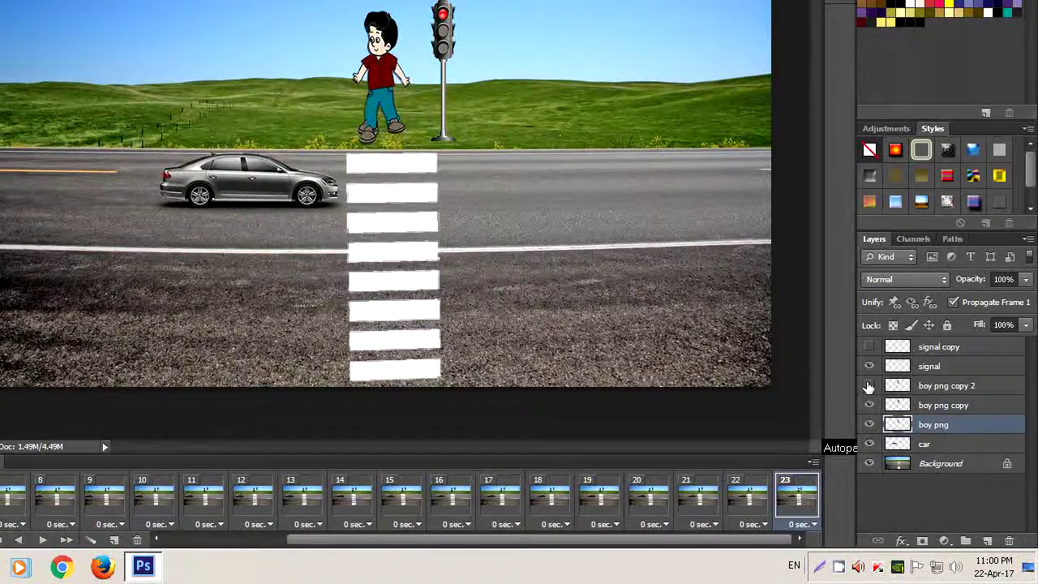
{"action": "left_click", "coordinate": [870, 386]}
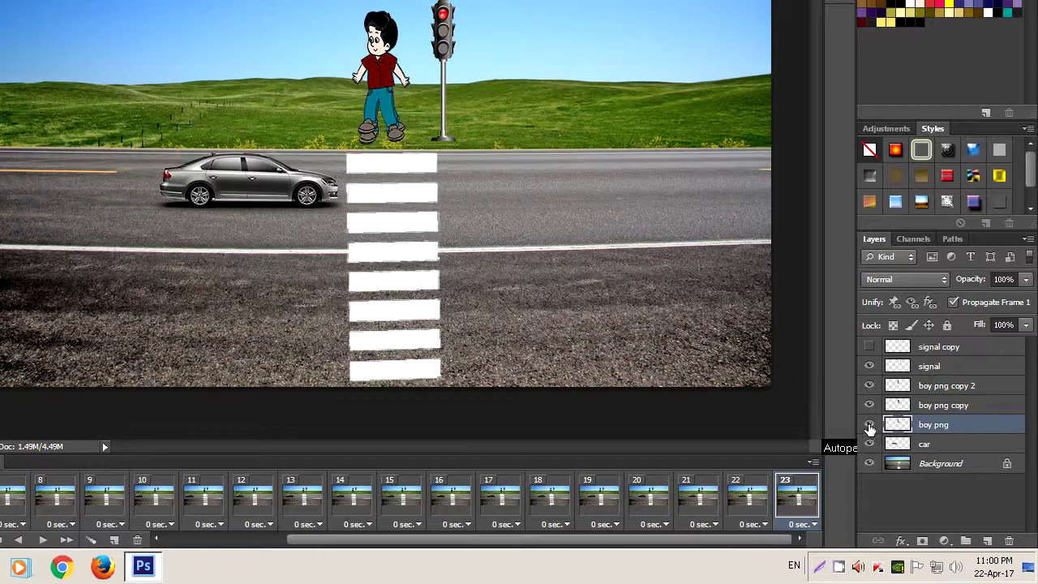
{"action": "left_click", "coordinate": [870, 425]}
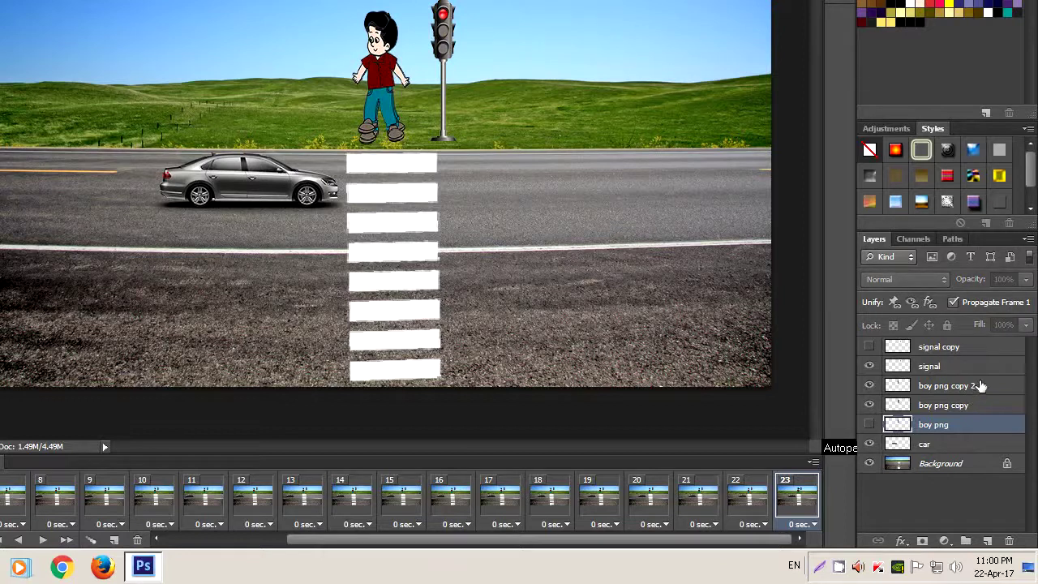
{"action": "left_click", "coordinate": [979, 386]}
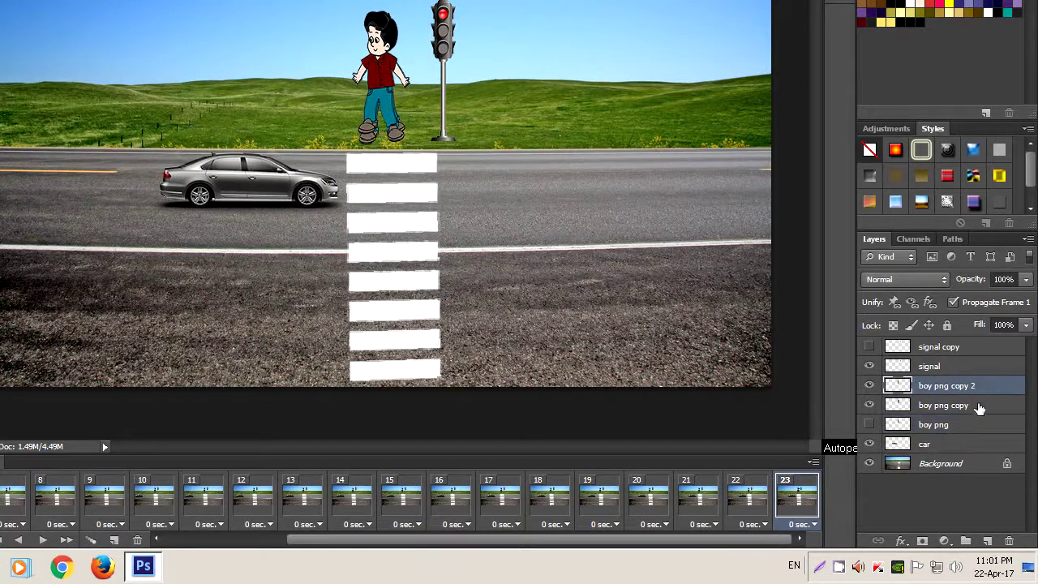
{"action": "left_click", "coordinate": [980, 406], "text": "shift"}
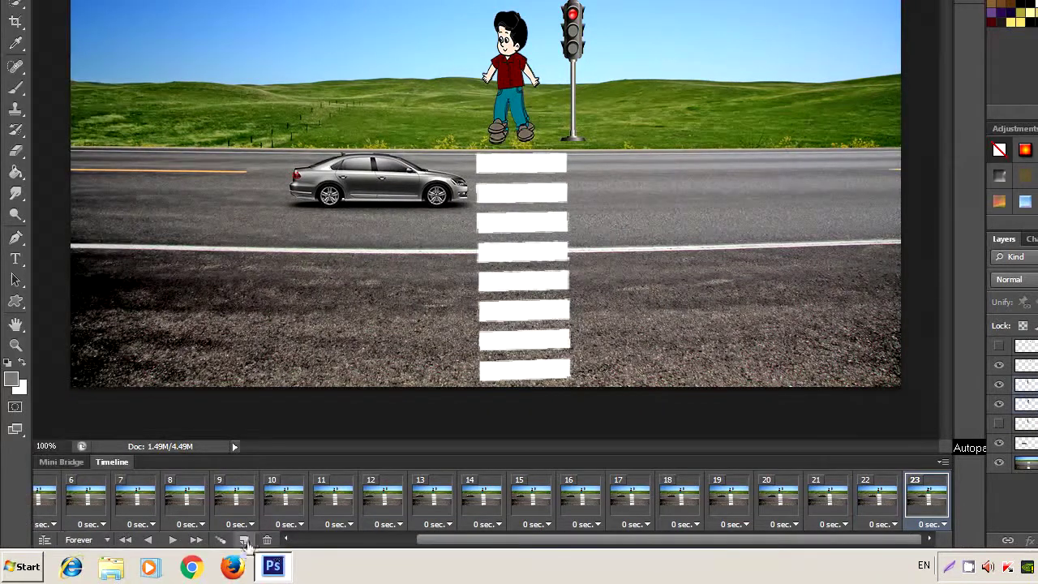
Add frame 24 with the boy moved to the crosswalk's bottom and prepare a 20-frame tween.
{"action": "left_click", "coordinate": [243, 540]}
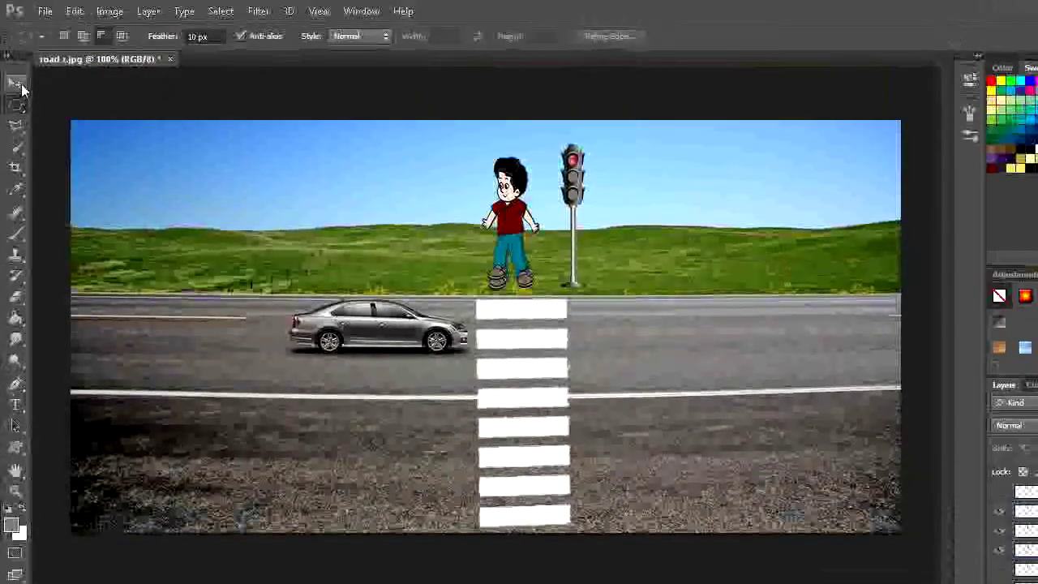
{"action": "left_click", "coordinate": [16, 82]}
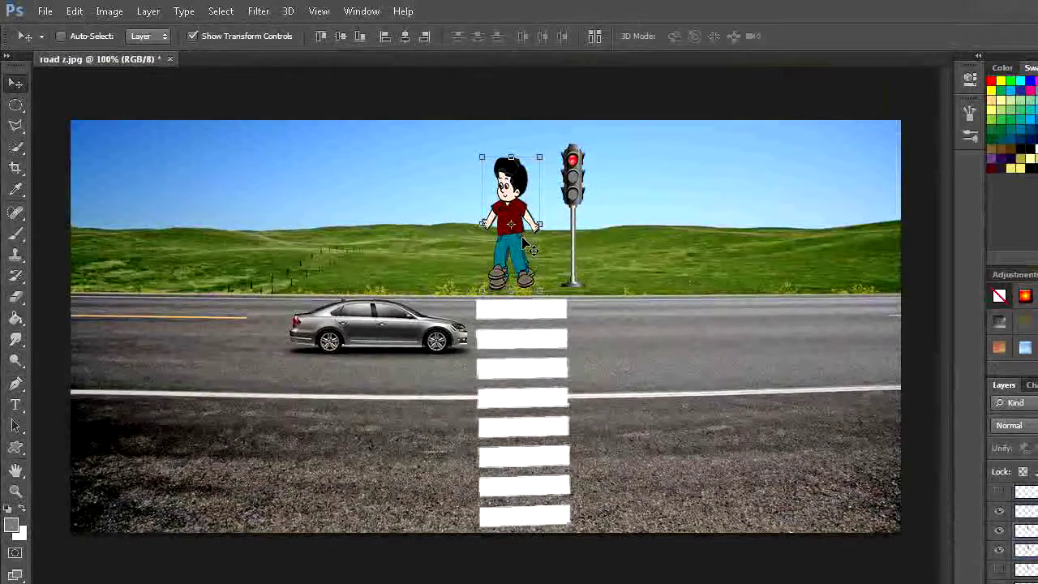
{"action": "left_click_drag", "start_coordinate": [531, 249], "coordinate": [527, 491]}
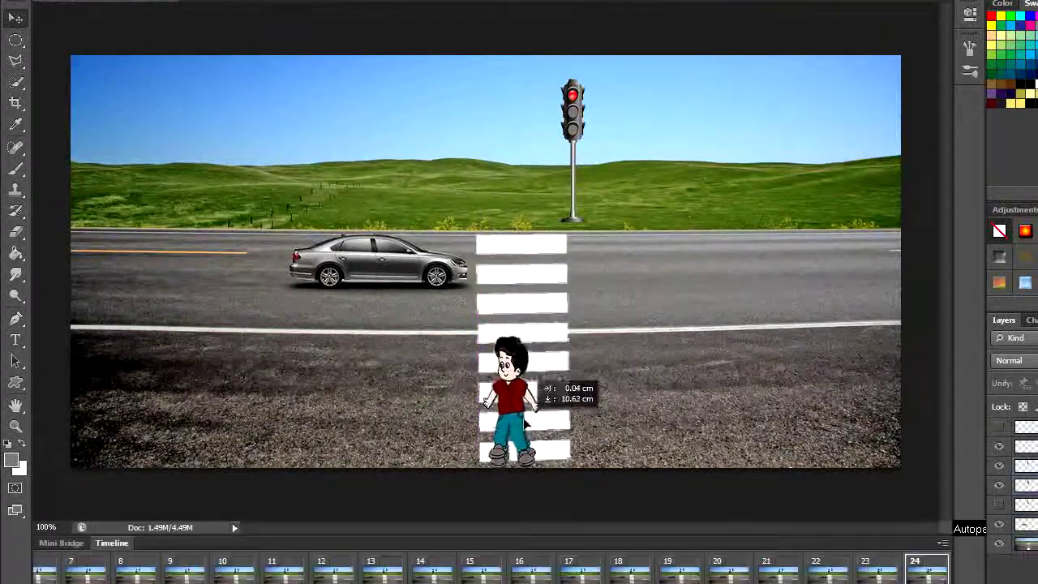
{"action": "left_click_drag", "start_coordinate": [526, 416], "coordinate": [526, 519]}
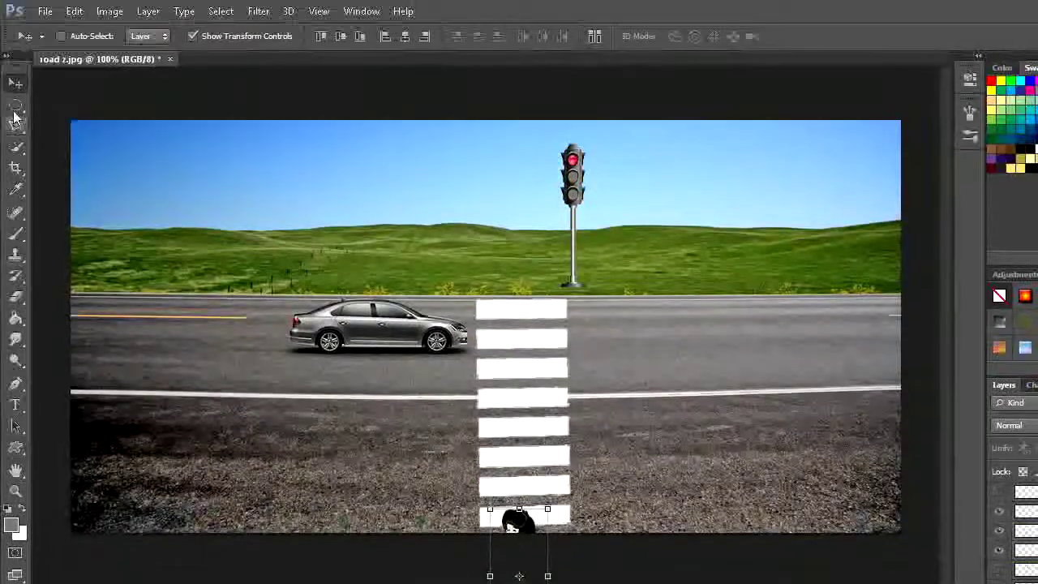
{"action": "left_click", "coordinate": [15, 114]}
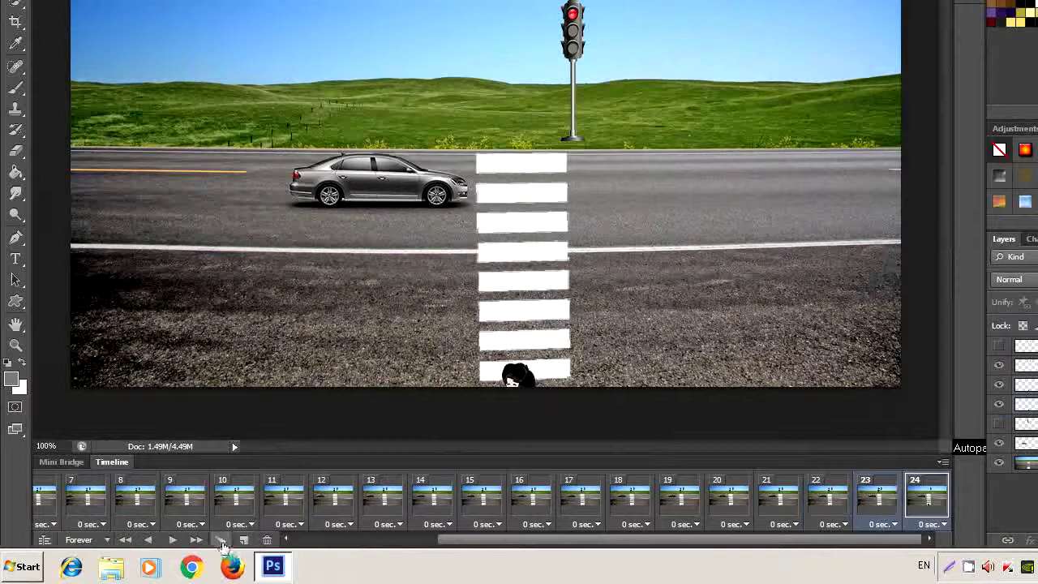
{"action": "left_click", "coordinate": [221, 540]}
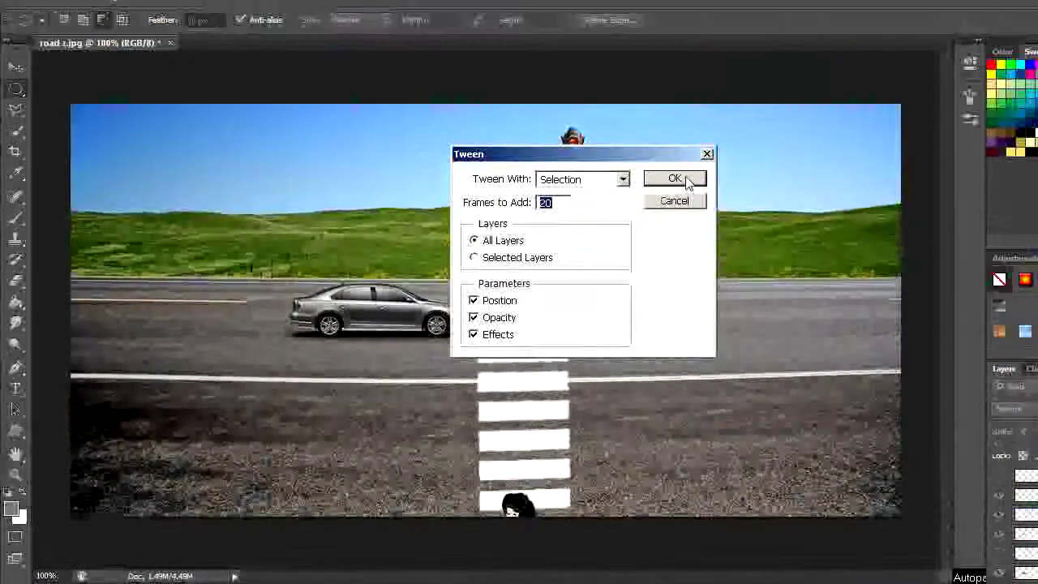
Generate the 20 in-between frames through frame 44, then open the delay choices from frame 23.
{"action": "left_click", "coordinate": [681, 180]}
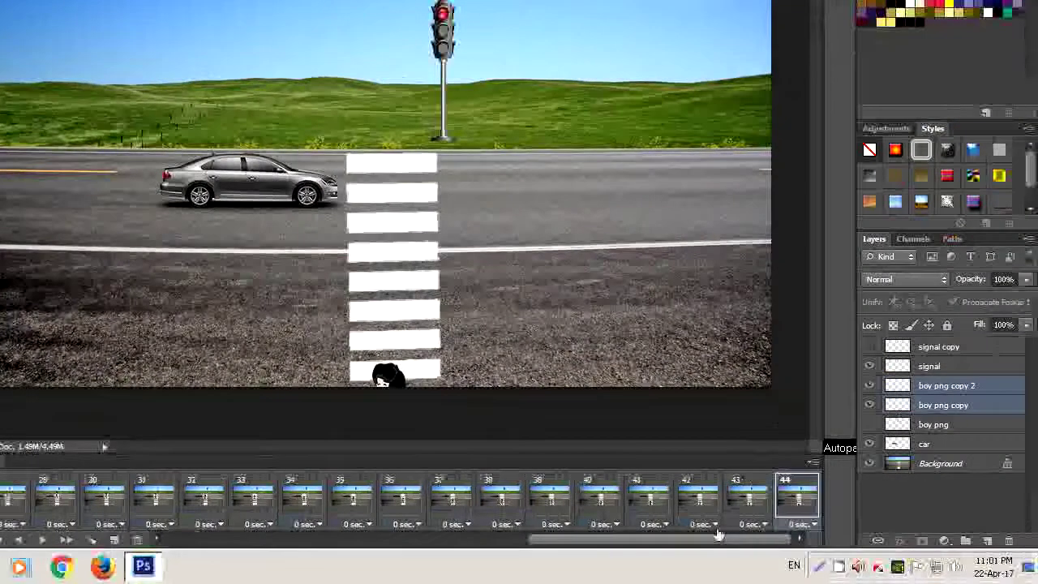
{"action": "left_click_drag", "start_coordinate": [561, 540], "coordinate": [492, 542]}
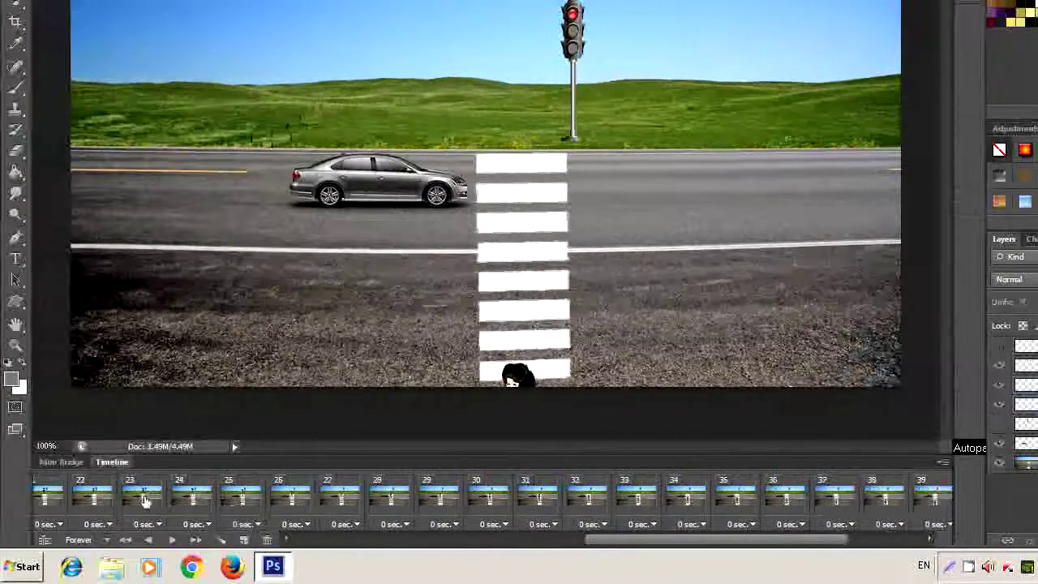
{"action": "left_click", "coordinate": [144, 496]}
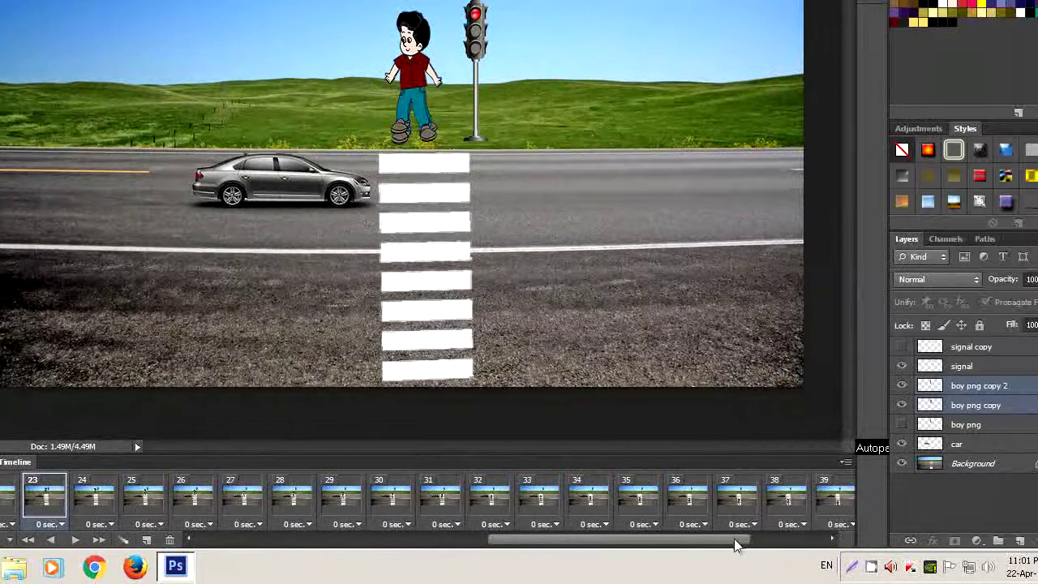
{"action": "left_click_drag", "start_coordinate": [734, 545], "coordinate": [800, 539]}
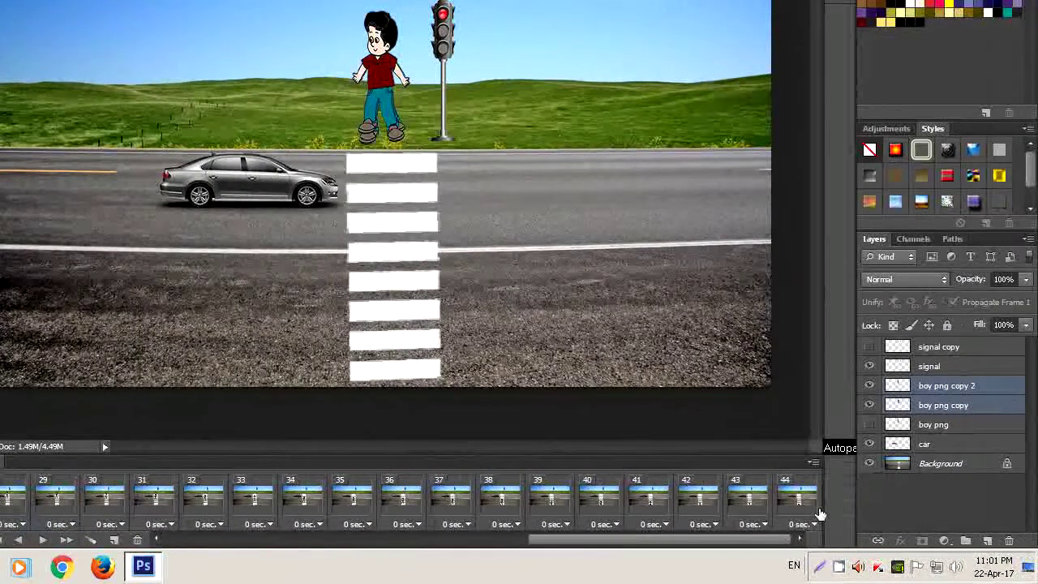
{"action": "left_click", "coordinate": [811, 525]}
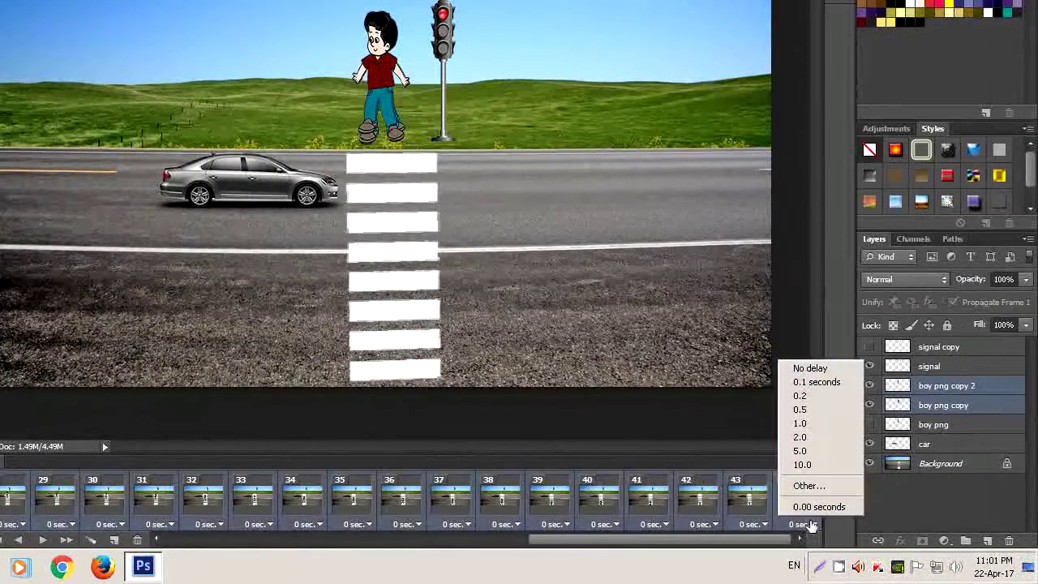
Give frames 23–44 a 0.2-second delay and select frame 23 alone.
{"action": "left_click", "coordinate": [810, 399]}
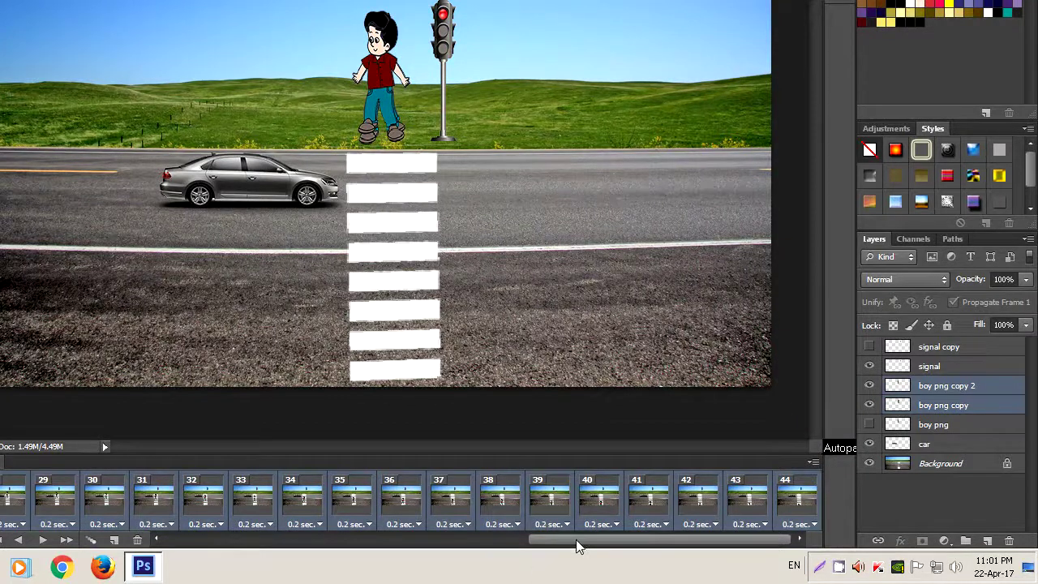
{"action": "left_click_drag", "start_coordinate": [577, 546], "coordinate": [395, 546]}
{"action": "left_click", "coordinate": [399, 515]}
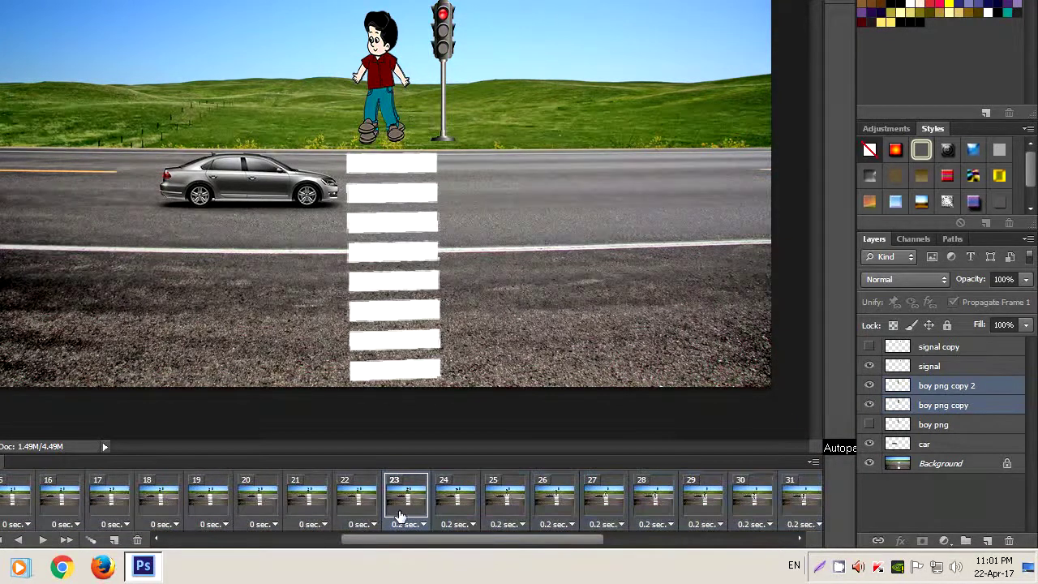
Add odd frames 25, 27, 29, 31, 33, 35, 37, 39 and 41 to the selection.
{"action": "left_click", "coordinate": [501, 507], "text": "ctrl"}
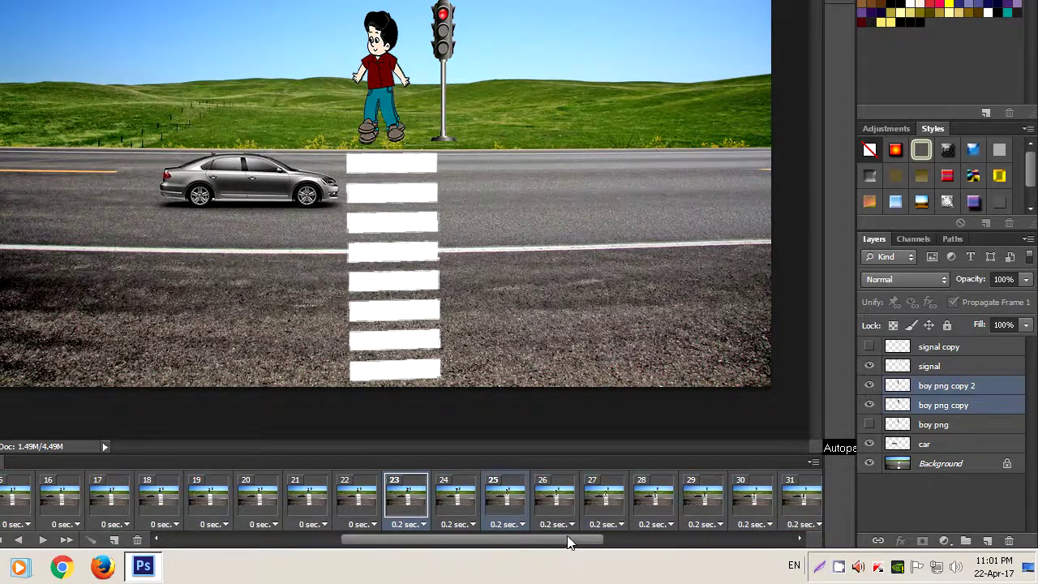
{"action": "left_click_drag", "start_coordinate": [567, 541], "coordinate": [606, 541]}
{"action": "left_click", "coordinate": [480, 507], "text": "ctrl"}
{"action": "left_click", "coordinate": [569, 504], "text": "ctrl"}
{"action": "left_click_drag", "start_coordinate": [609, 541], "coordinate": [676, 541]}
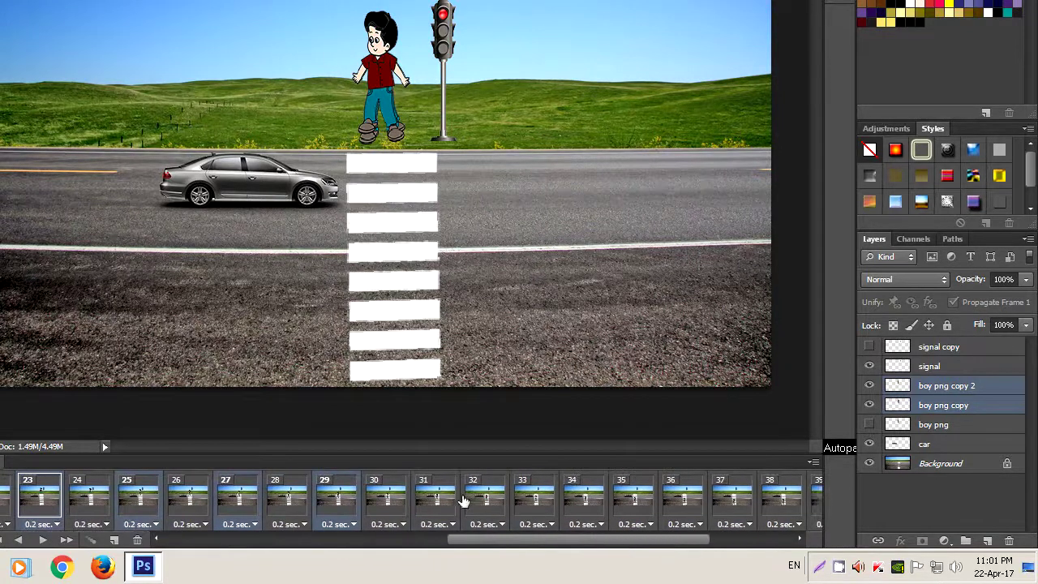
{"action": "left_click", "coordinate": [436, 500], "text": "ctrl"}
{"action": "left_click", "coordinate": [536, 501], "text": "ctrl"}
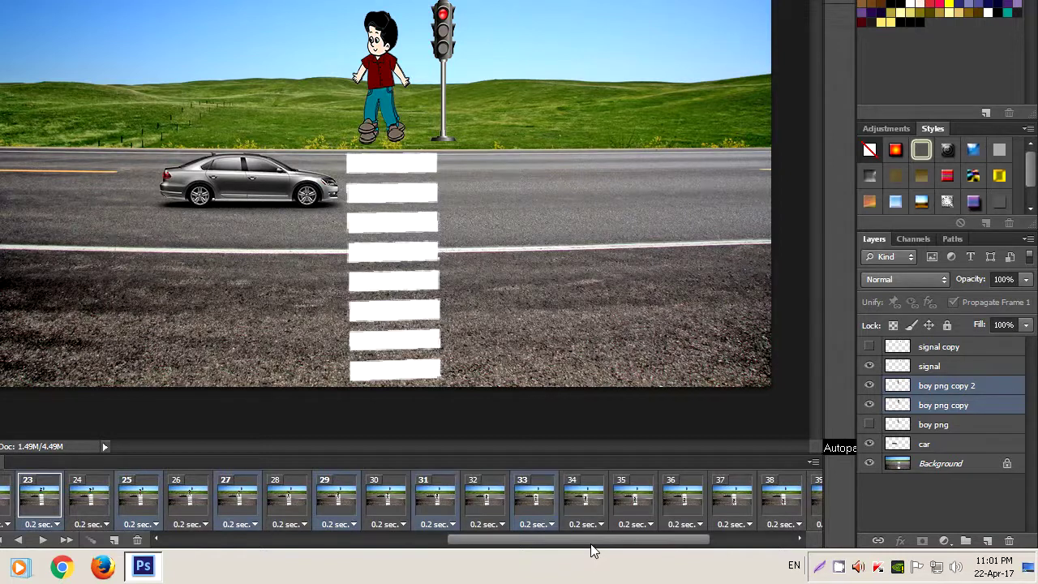
{"action": "left_click_drag", "start_coordinate": [592, 545], "coordinate": [673, 545]}
{"action": "left_click", "coordinate": [369, 501], "text": "ctrl"}
{"action": "left_click", "coordinate": [464, 505], "text": "ctrl"}
{"action": "left_click", "coordinate": [563, 505], "text": "ctrl"}
{"action": "left_click_drag", "start_coordinate": [599, 545], "coordinate": [653, 545]}
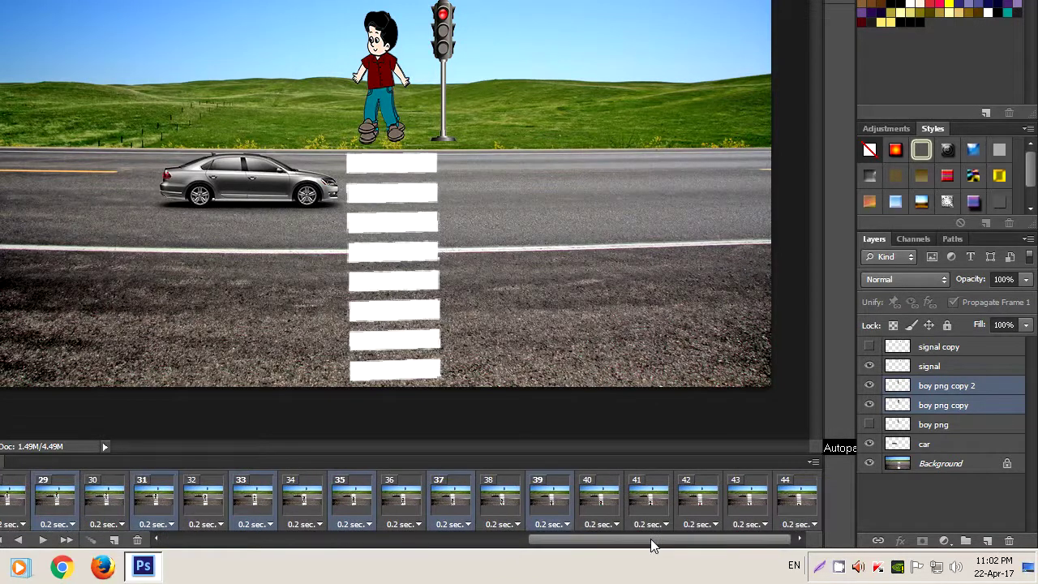
{"action": "left_click", "coordinate": [637, 512], "text": "ctrl"}
Add frame 43 and hide the boy png copy layer in the odd frames 23–43.
{"action": "left_click", "coordinate": [754, 507], "text": "ctrl"}
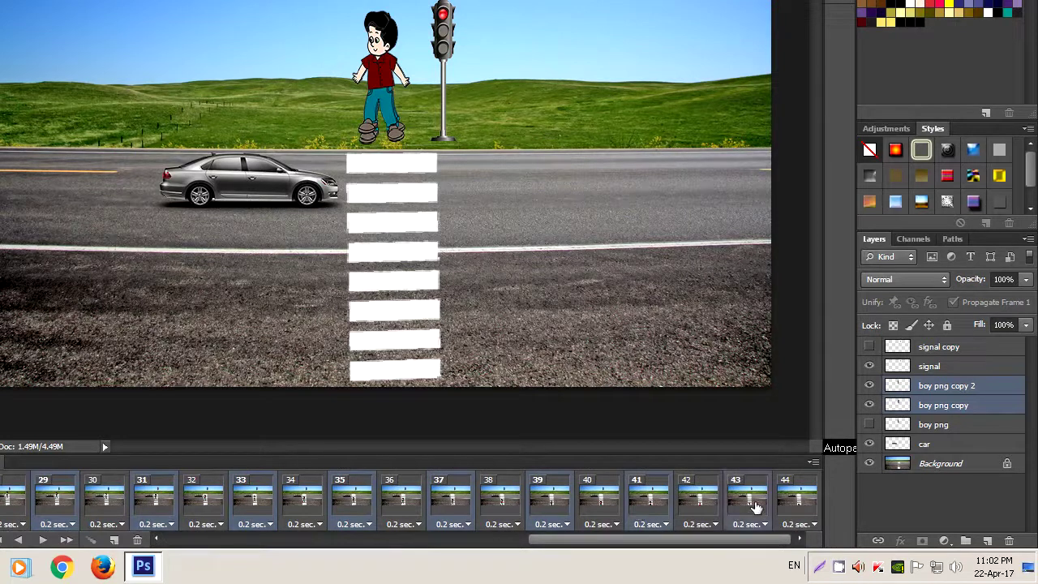
{"action": "left_click", "coordinate": [869, 407]}
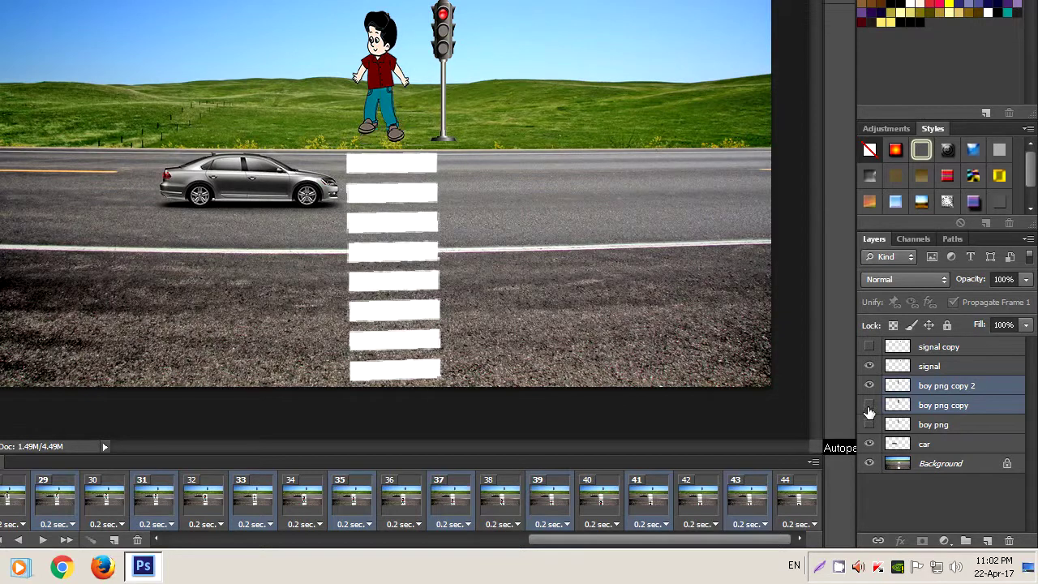
{"action": "left_click_drag", "start_coordinate": [648, 542], "coordinate": [378, 541]}
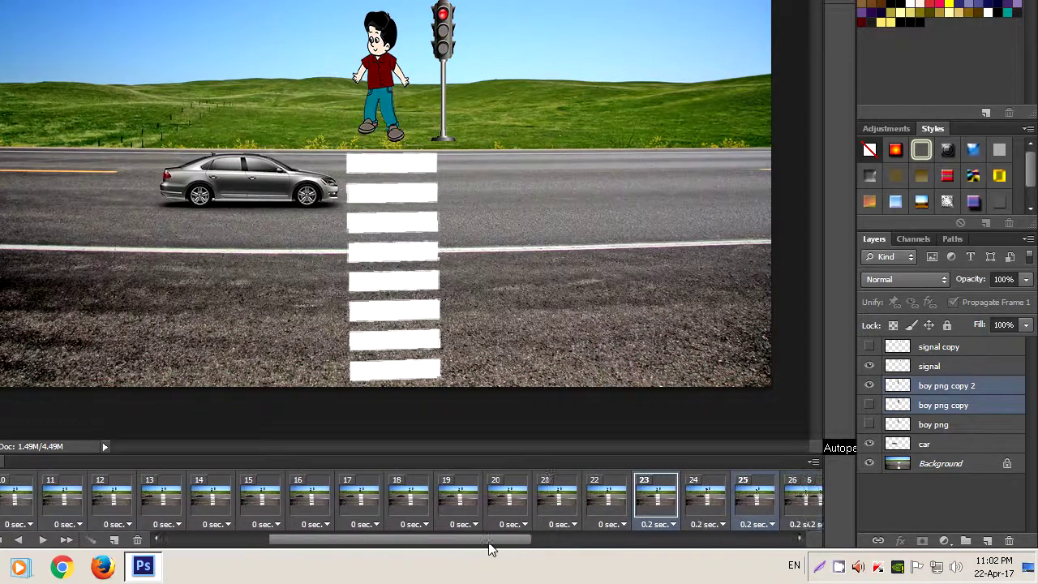
Select even frames 24 through 44 and hide the boy png copy 2 layer in them.
{"action": "left_click_drag", "start_coordinate": [474, 548], "coordinate": [523, 547]}
{"action": "left_click", "coordinate": [570, 507]}
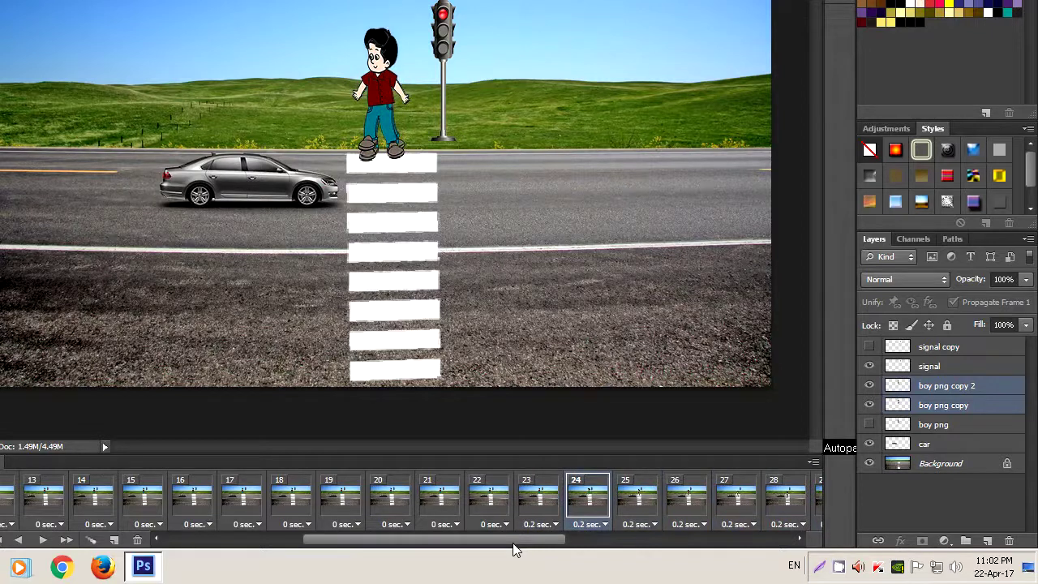
{"action": "left_click_drag", "start_coordinate": [516, 549], "coordinate": [618, 549]}
{"action": "left_click", "coordinate": [337, 506], "text": "ctrl"}
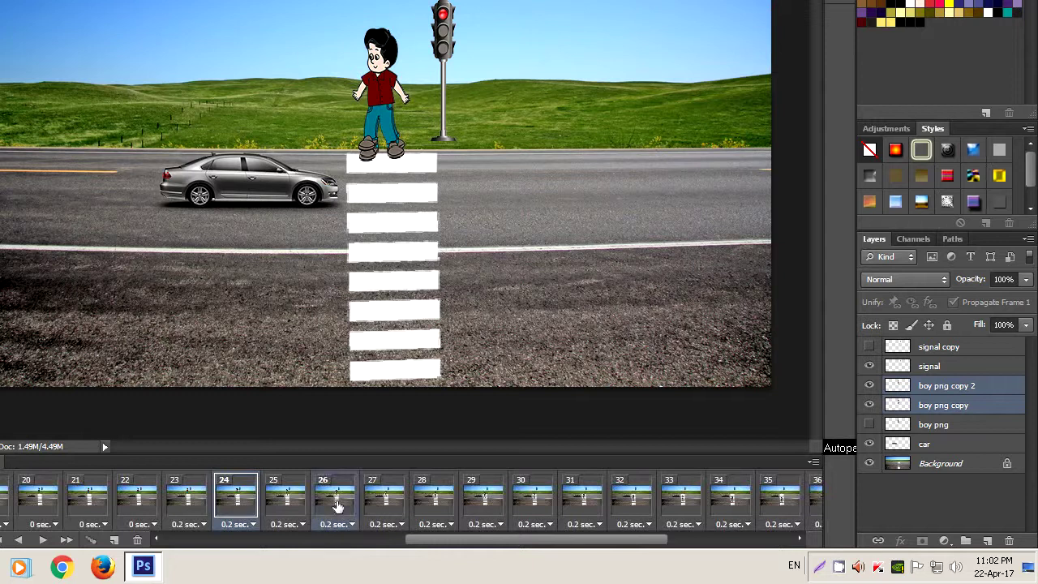
{"action": "left_click", "coordinate": [438, 506], "text": "ctrl"}
{"action": "left_click", "coordinate": [523, 506], "text": "ctrl"}
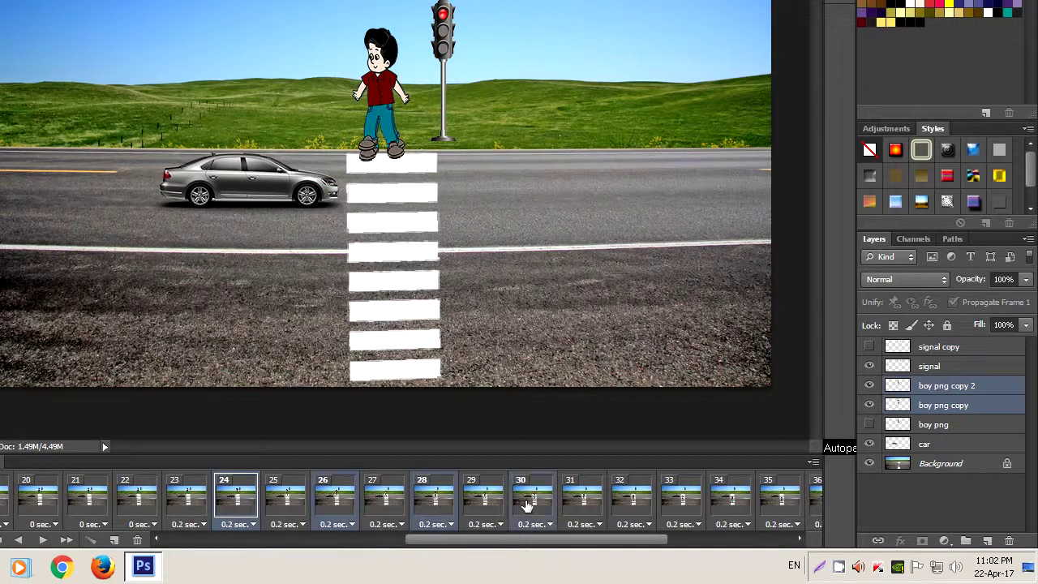
{"action": "left_click_drag", "start_coordinate": [523, 548], "coordinate": [578, 547]}
{"action": "left_click", "coordinate": [354, 507], "text": "ctrl"}
{"action": "left_click", "coordinate": [558, 505], "text": "ctrl"}
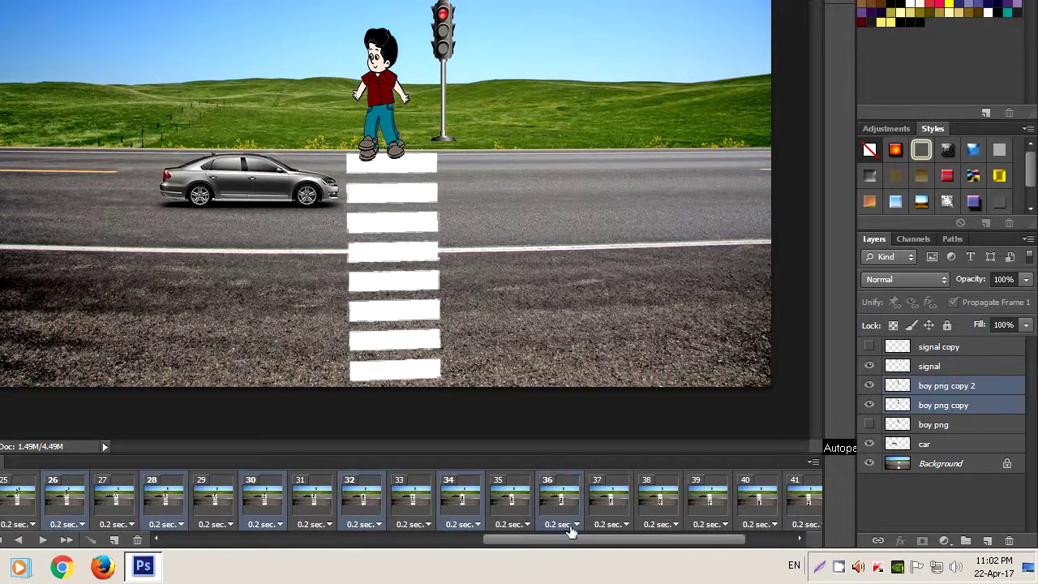
{"action": "left_click_drag", "start_coordinate": [570, 541], "coordinate": [638, 546]}
{"action": "left_click", "coordinate": [504, 507], "text": "ctrl"}
{"action": "left_click", "coordinate": [592, 511], "text": "ctrl"}
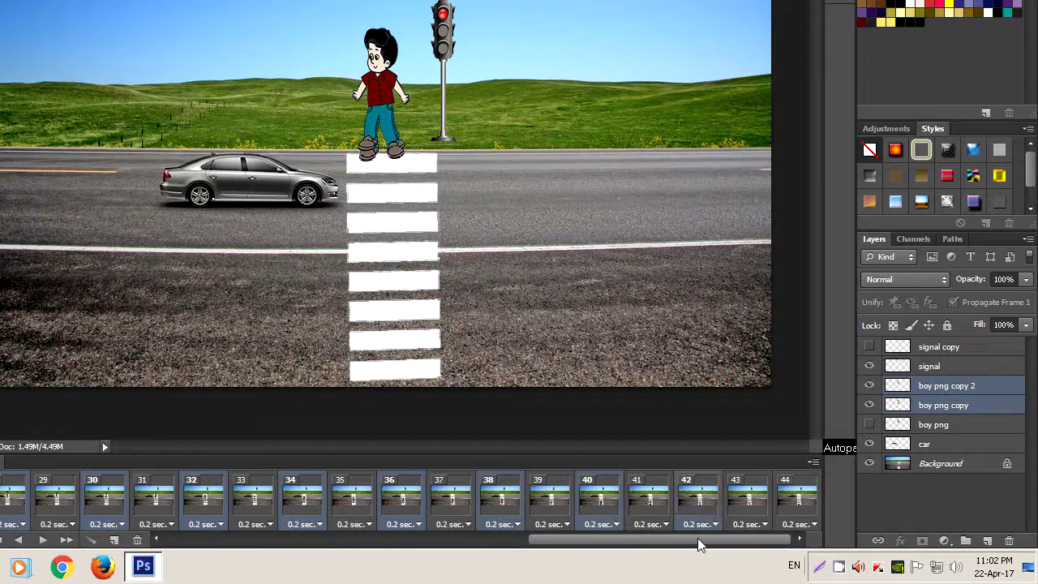
{"action": "left_click", "coordinate": [793, 502], "text": "ctrl"}
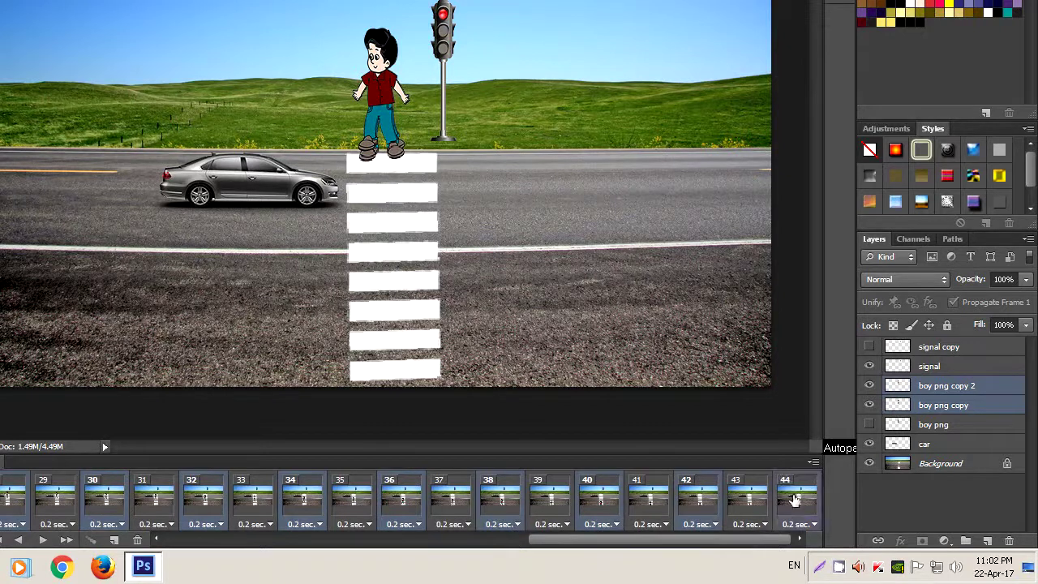
{"action": "left_click", "coordinate": [870, 386]}
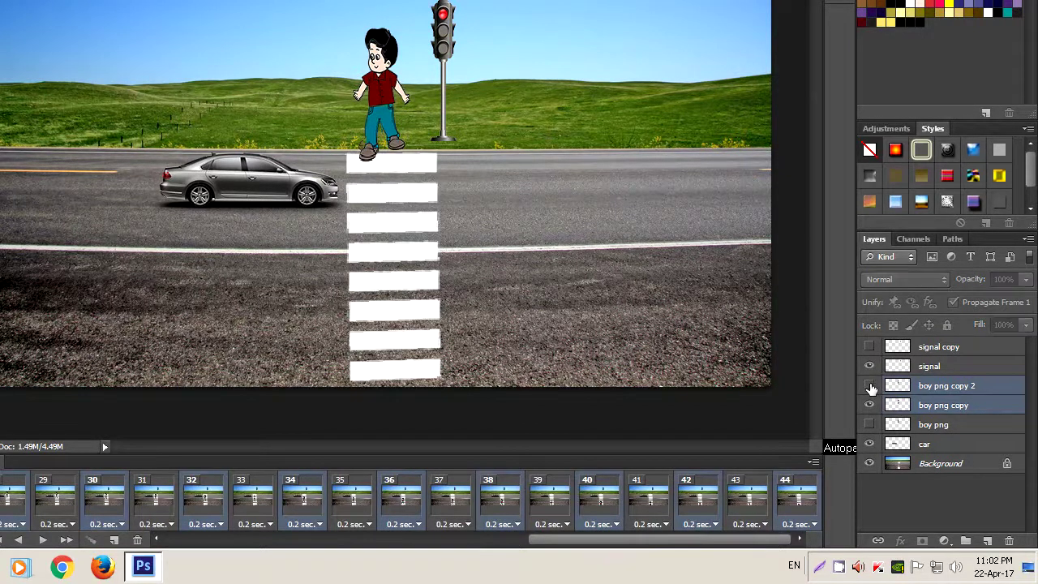
{"action": "left_click_drag", "start_coordinate": [596, 543], "coordinate": [312, 545]}
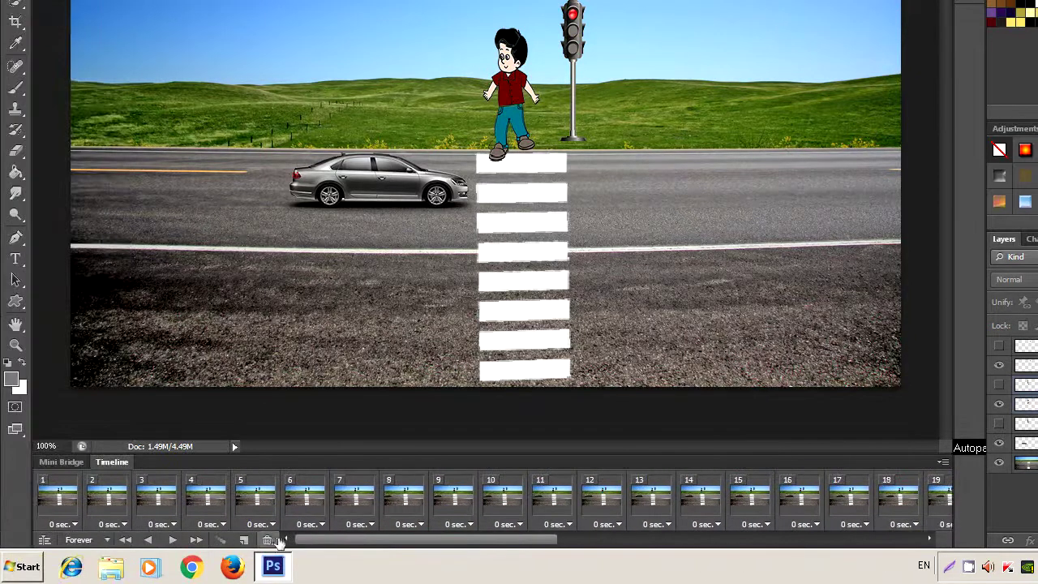
Preview the full animation from frame 1, stop it, and scroll to frame 23.
{"action": "left_click", "coordinate": [170, 541]}
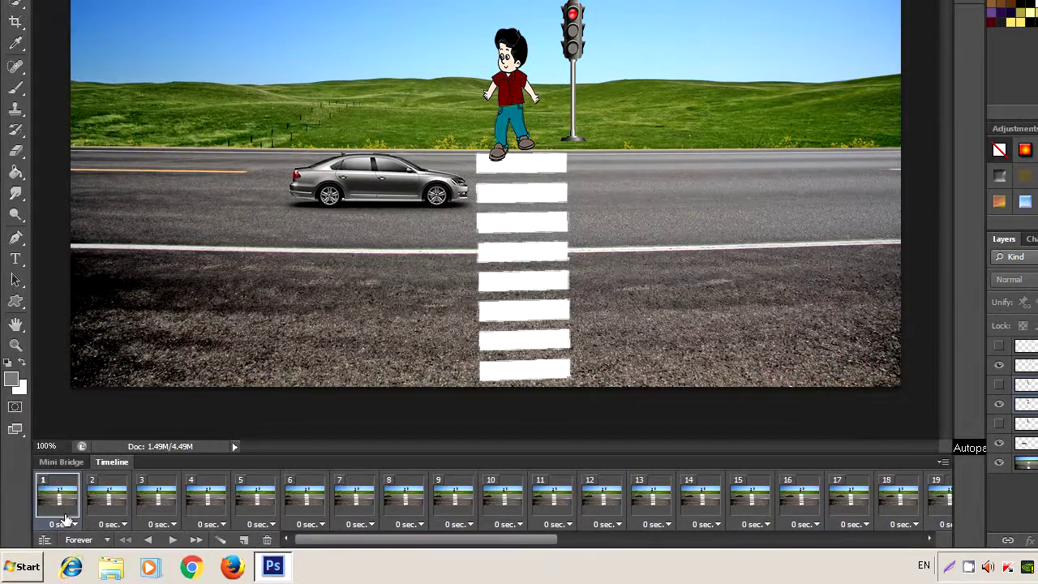
{"action": "left_click", "coordinate": [173, 541]}
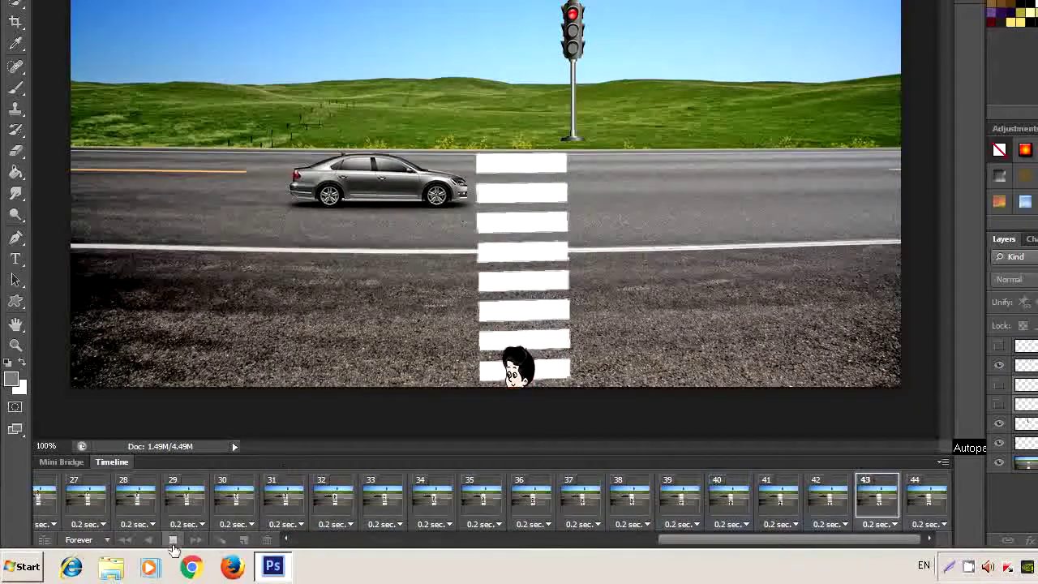
{"action": "left_click", "coordinate": [173, 543]}
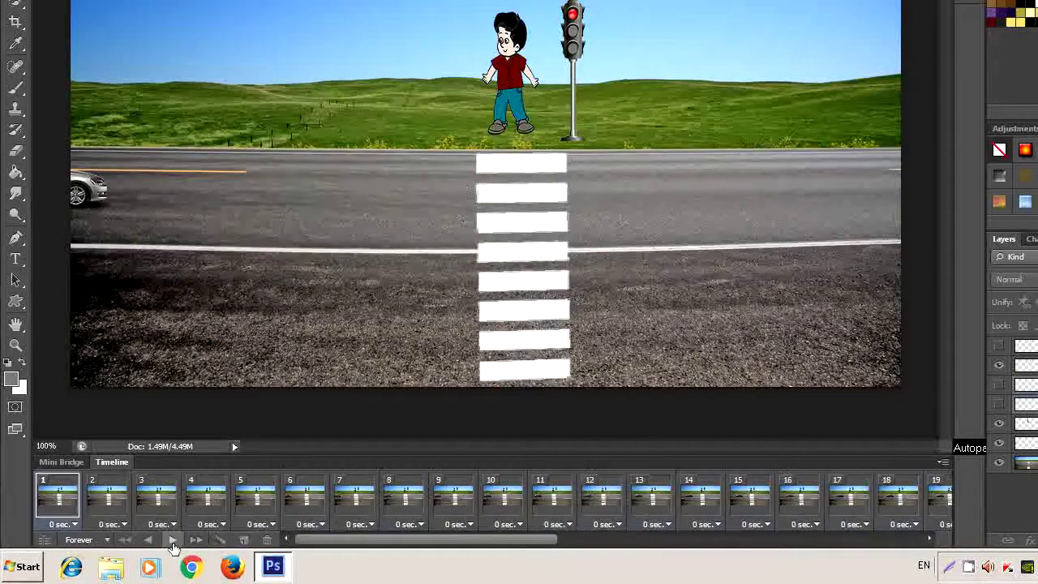
{"action": "left_click_drag", "start_coordinate": [516, 539], "coordinate": [630, 554]}
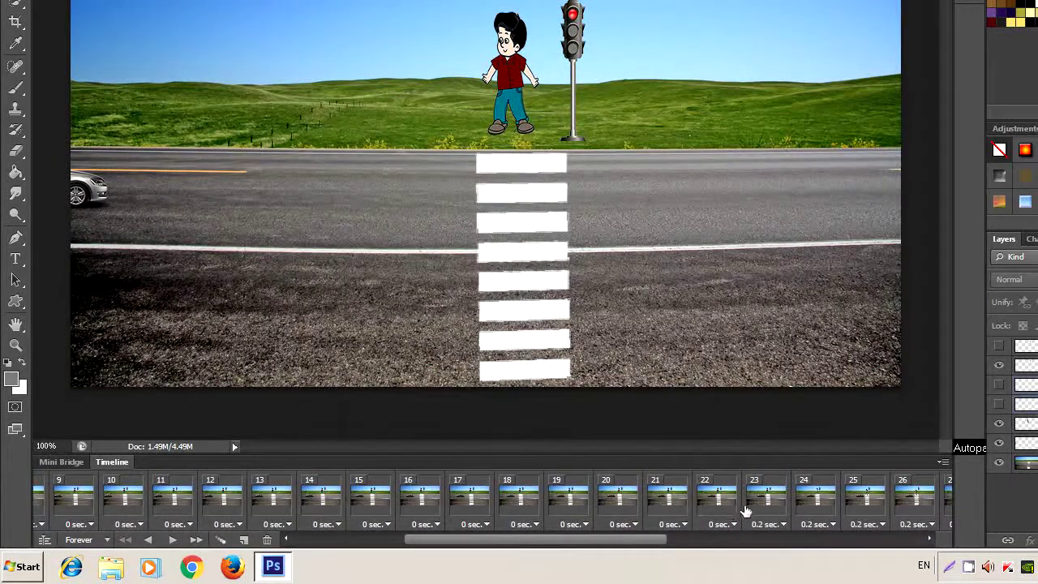
{"action": "left_click", "coordinate": [758, 506]}
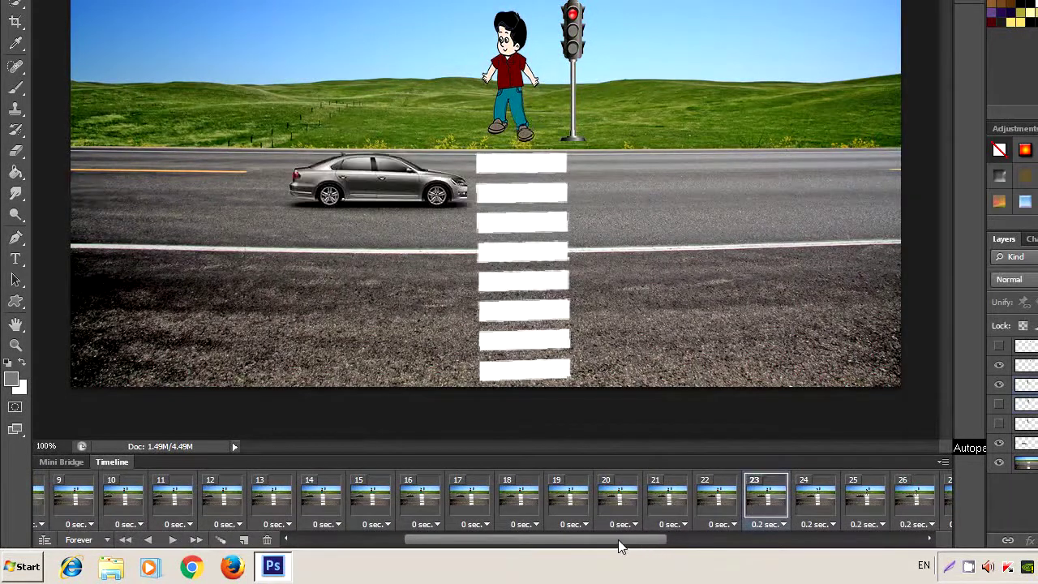
{"action": "left_click_drag", "start_coordinate": [620, 541], "coordinate": [759, 551]}
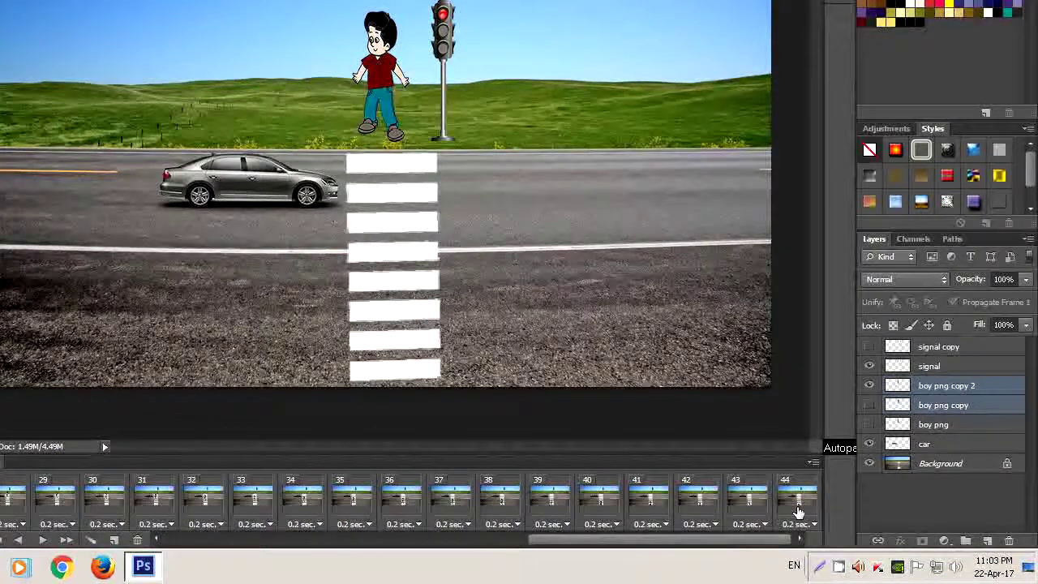
Change the walking frames' delay to 0.5 seconds and return to frame 1.
{"action": "left_click", "coordinate": [815, 525]}
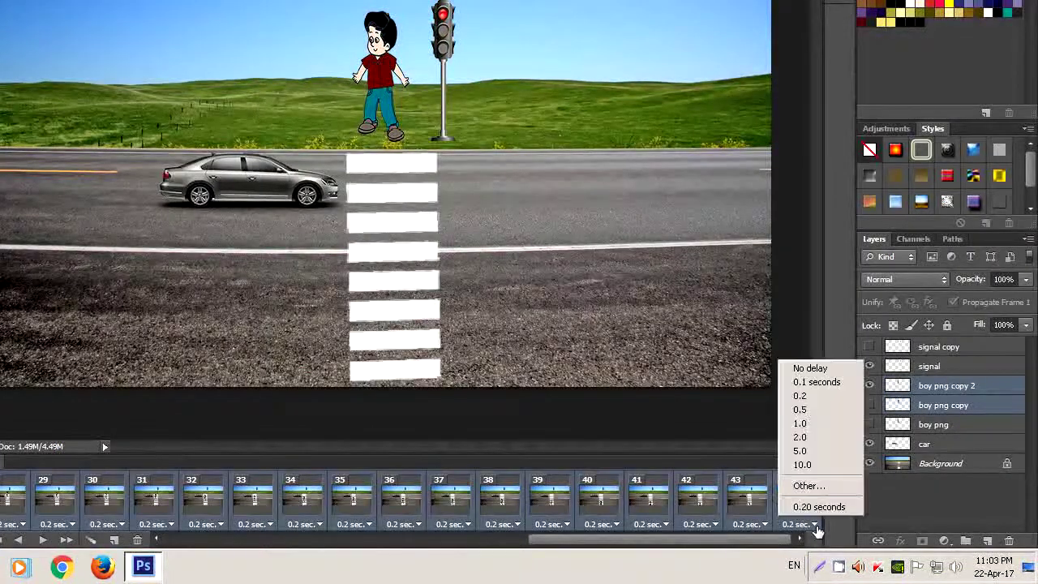
{"action": "left_click", "coordinate": [813, 411]}
{"action": "left_click_drag", "start_coordinate": [608, 548], "coordinate": [328, 537]}
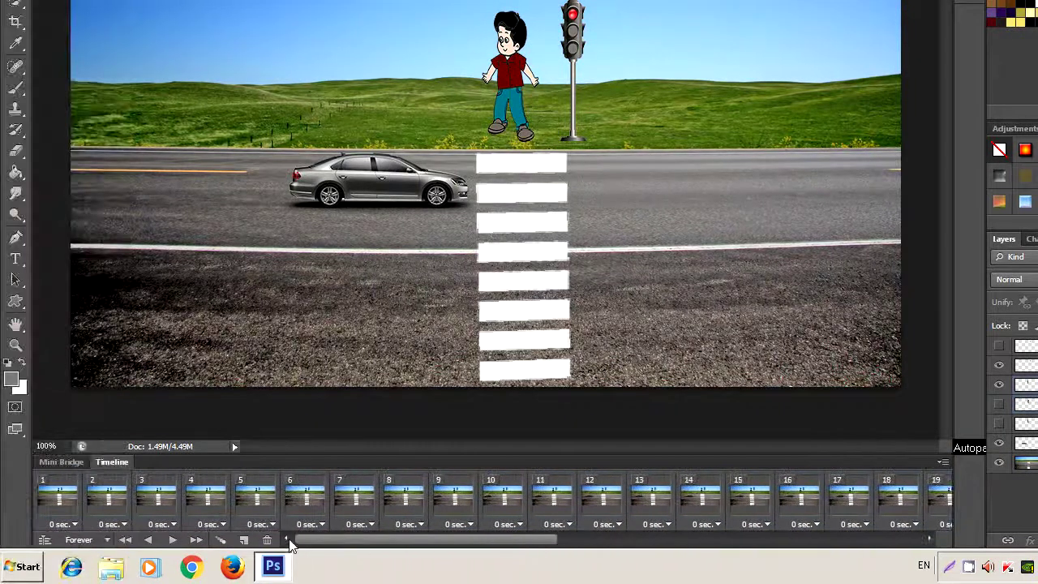
{"action": "left_click", "coordinate": [63, 508]}
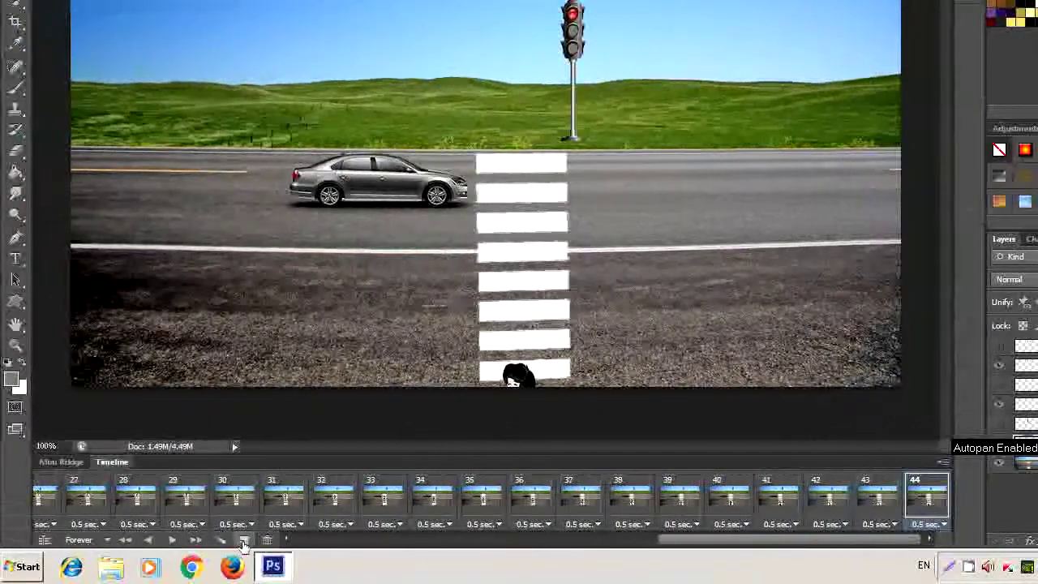
Add two new end frames and move the car to the canvas's right edge.
{"action": "left_click", "coordinate": [243, 541]}
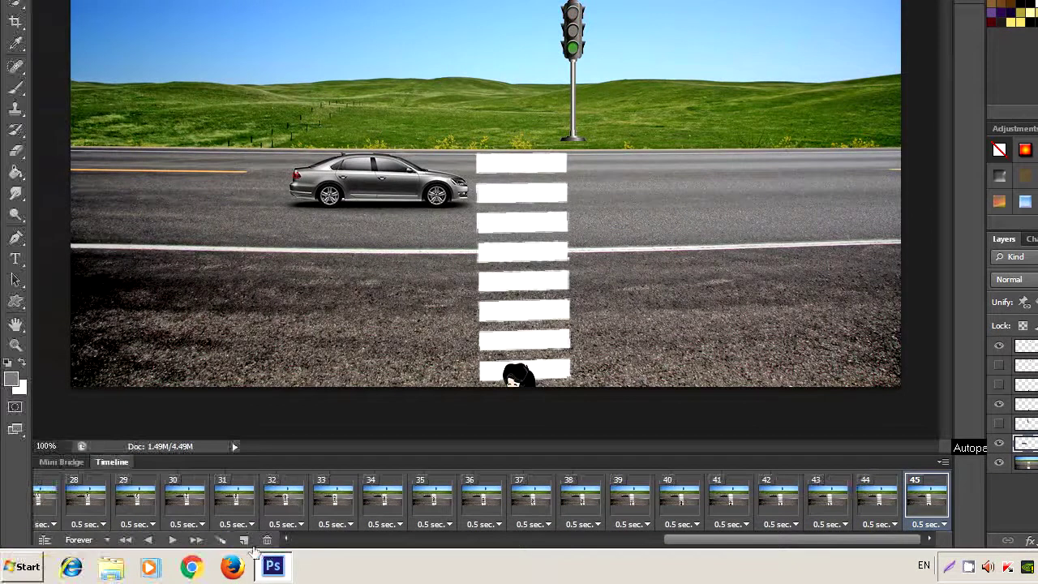
{"action": "left_click", "coordinate": [243, 541]}
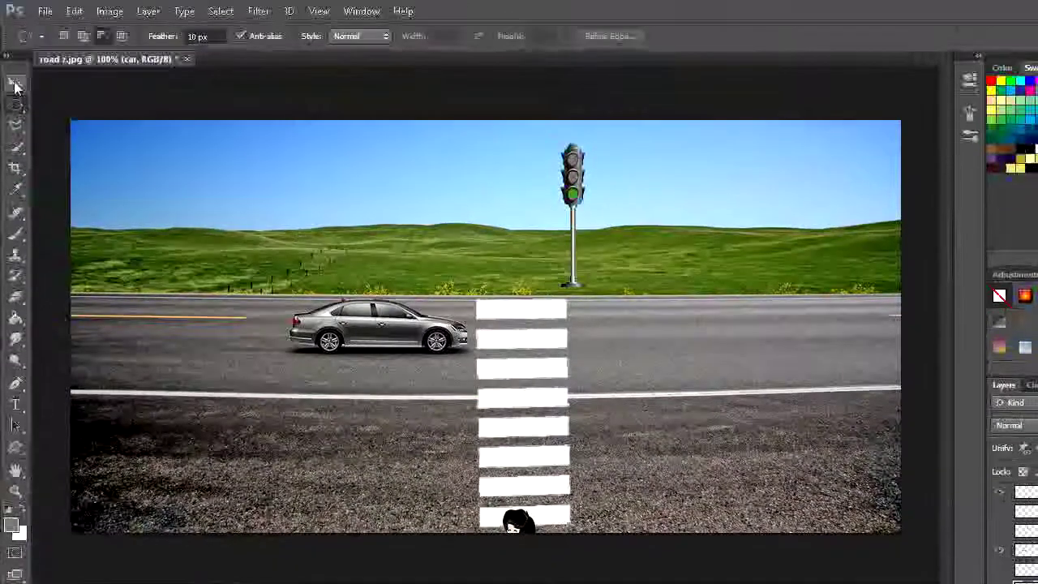
{"action": "left_click", "coordinate": [15, 84]}
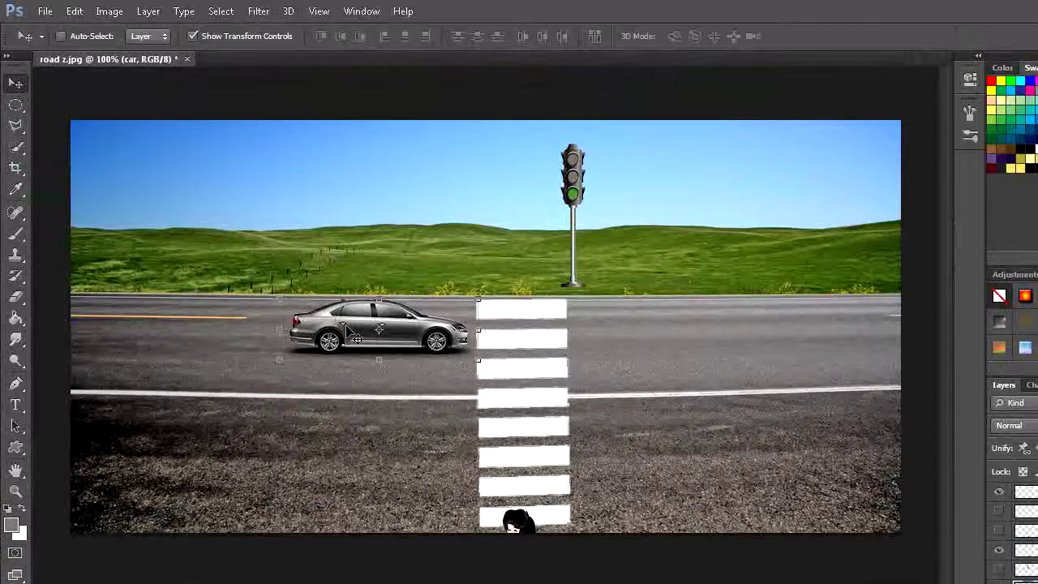
{"action": "left_click_drag", "start_coordinate": [355, 333], "coordinate": [685, 334]}
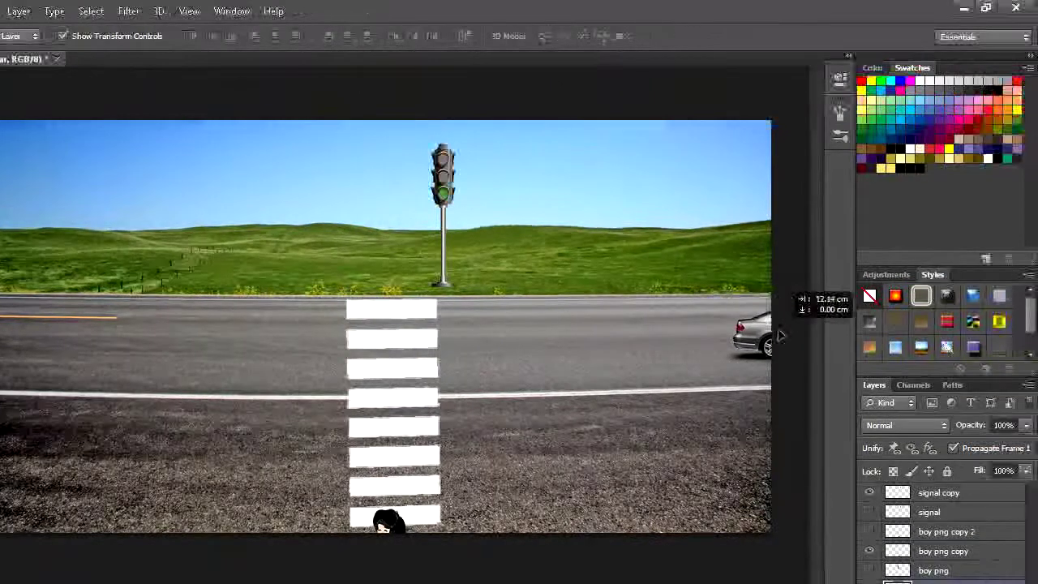
{"action": "left_click_drag", "start_coordinate": [685, 334], "coordinate": [919, 334]}
{"action": "left_click", "coordinate": [13, 109]}
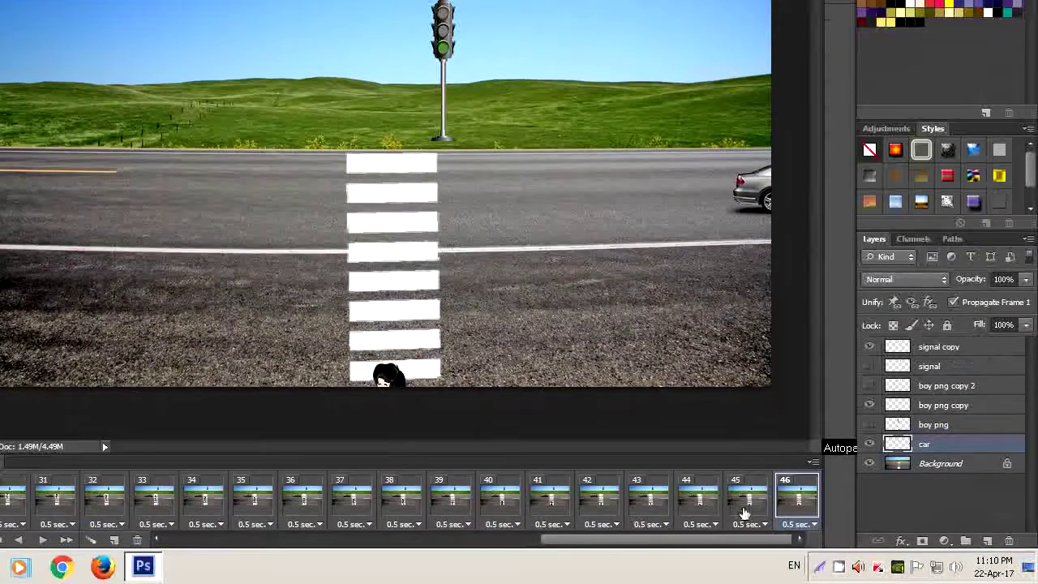
Set frame 45 to no delay and tween 20 in-between frames to the final frame.
{"action": "left_click", "coordinate": [765, 524]}
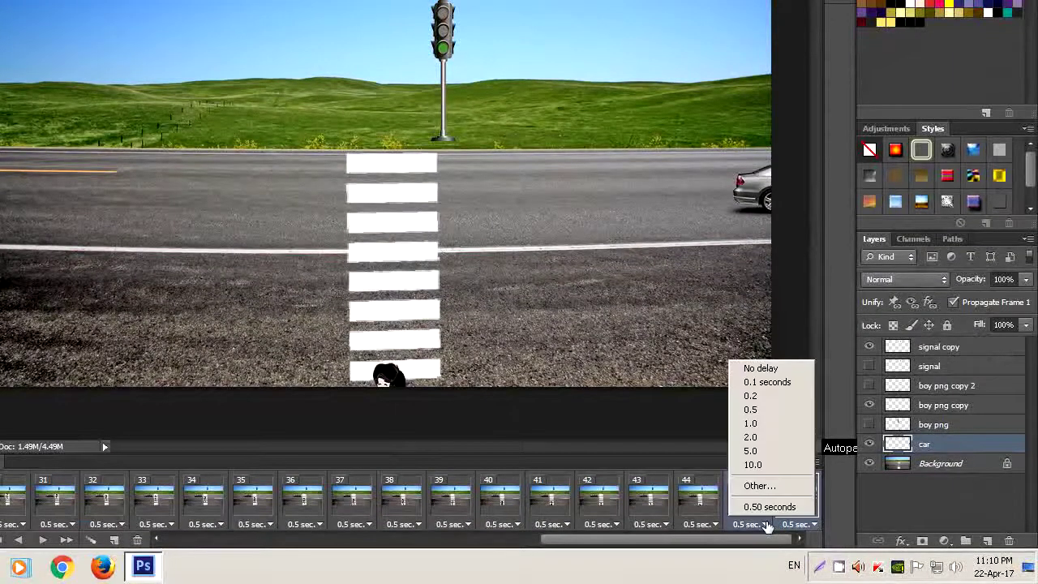
{"action": "left_click", "coordinate": [748, 370]}
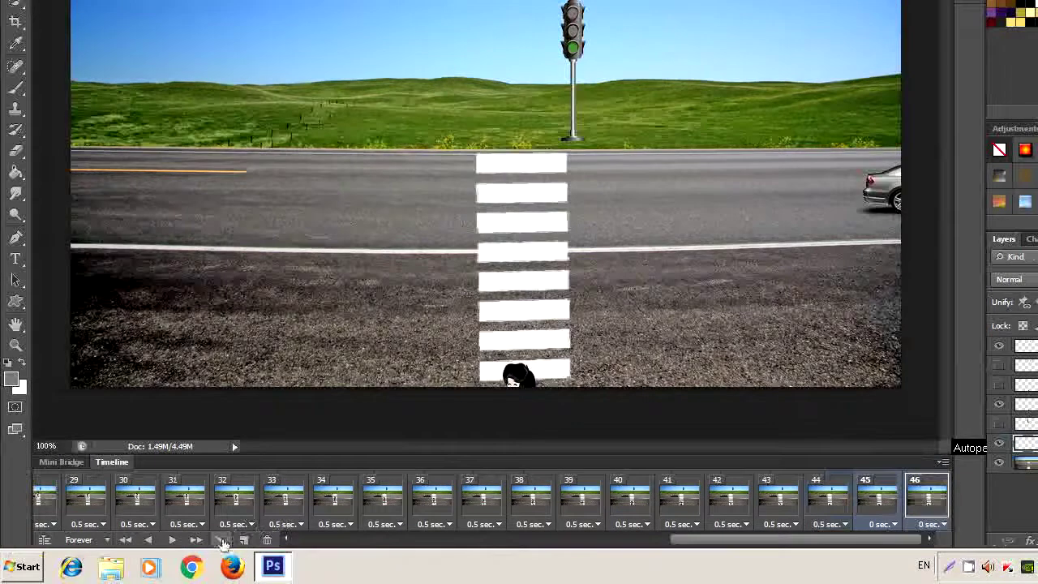
{"action": "left_click", "coordinate": [223, 541]}
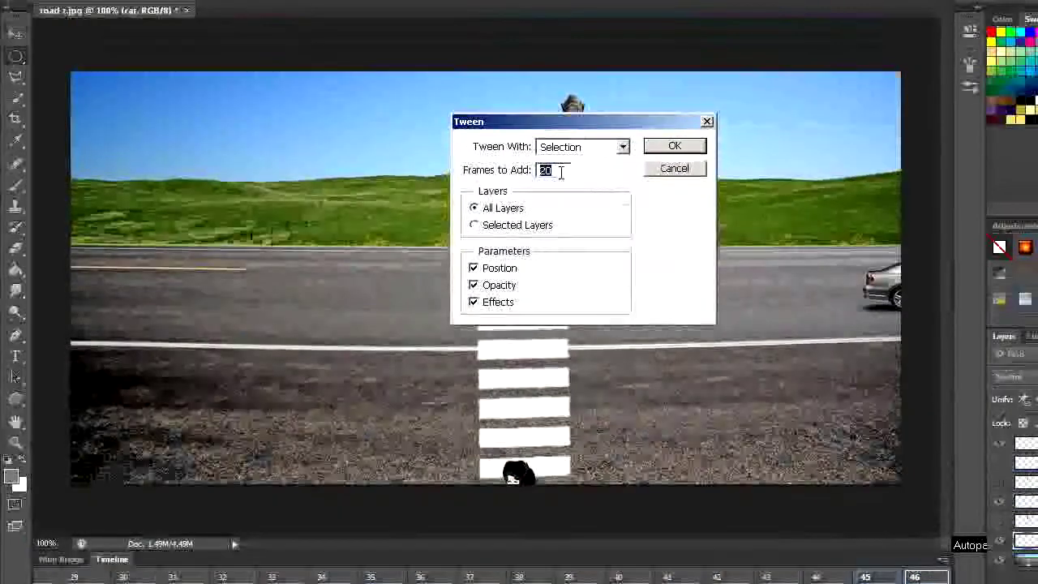
{"action": "left_click", "coordinate": [674, 146]}
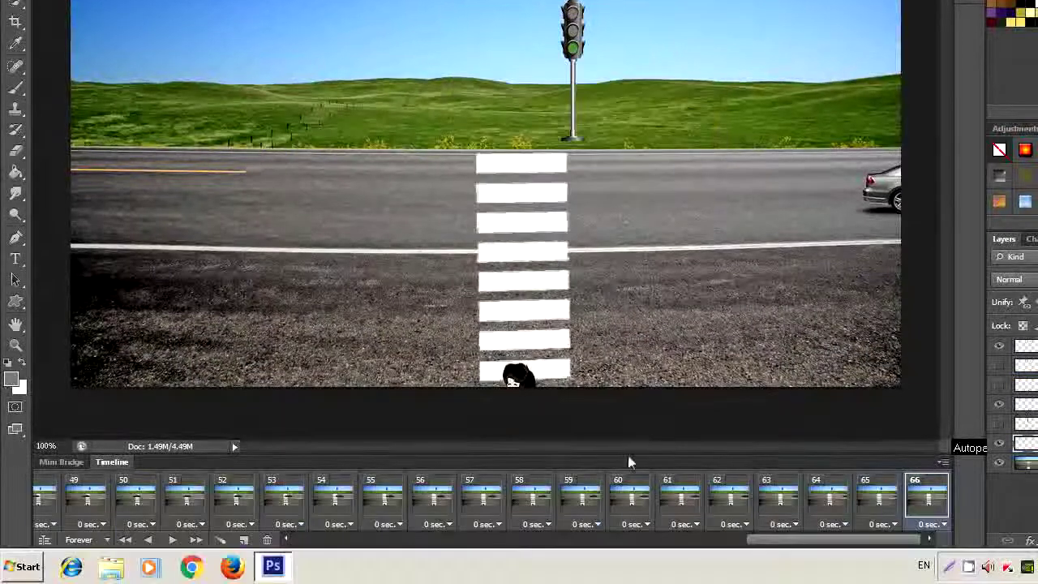
Play the finished animation from frame 1, open the File menu, and switch to VLC.
{"action": "left_click", "coordinate": [124, 541]}
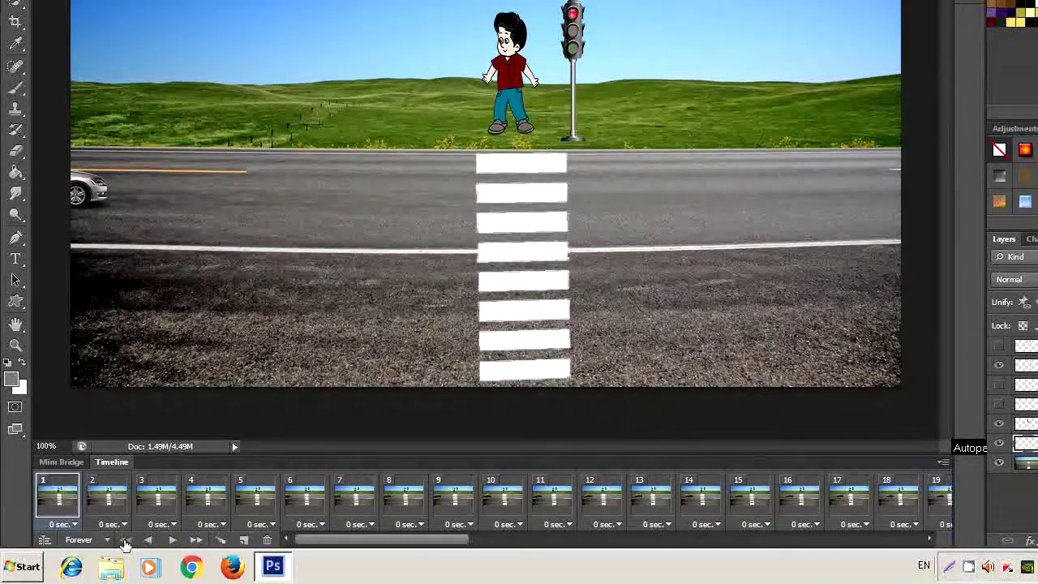
{"action": "left_click", "coordinate": [173, 541]}
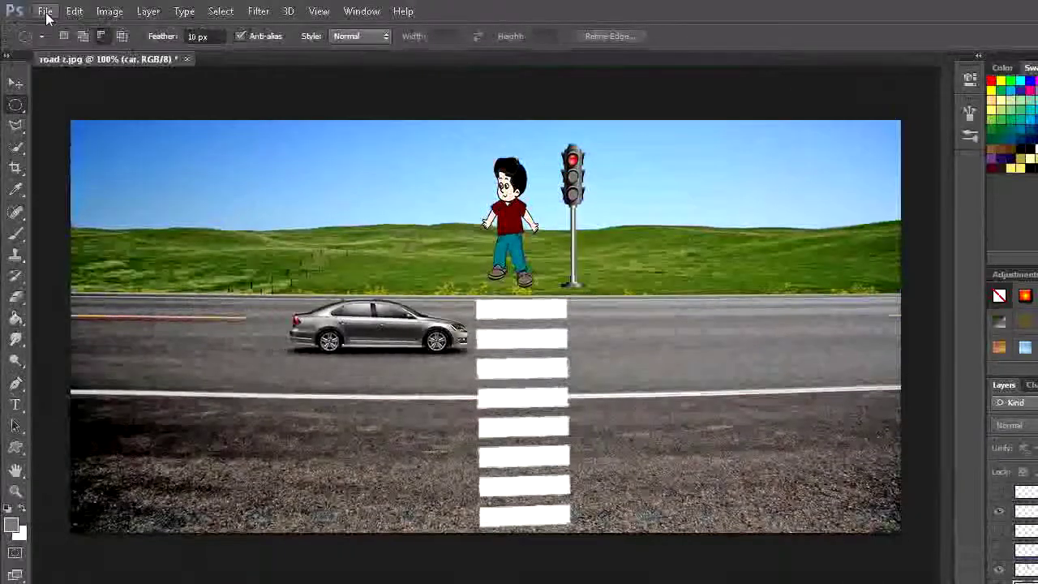
{"action": "left_click", "coordinate": [44, 11]}
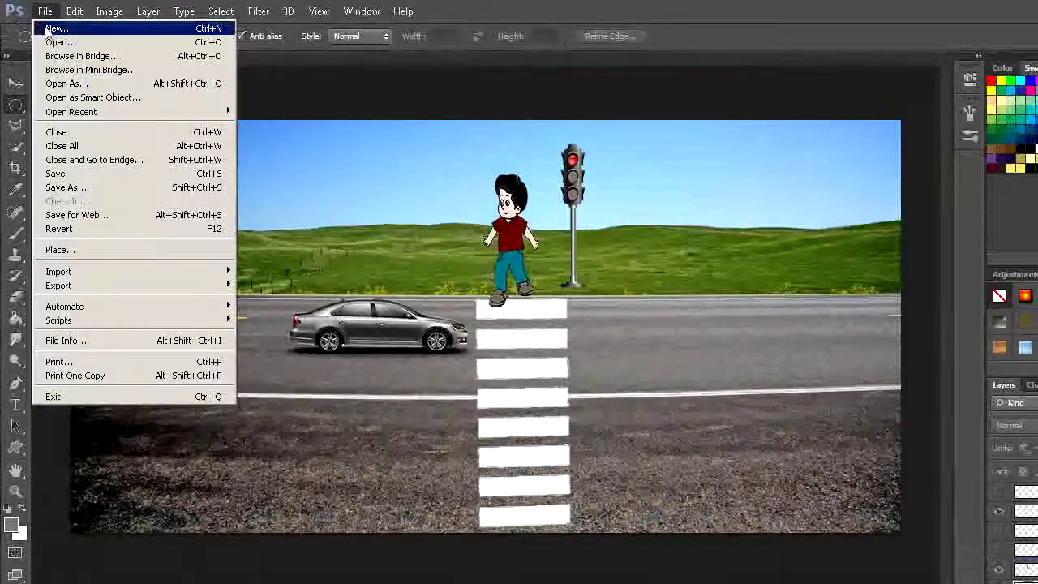
{"action": "mouse_move", "coordinate": [59, 140]}
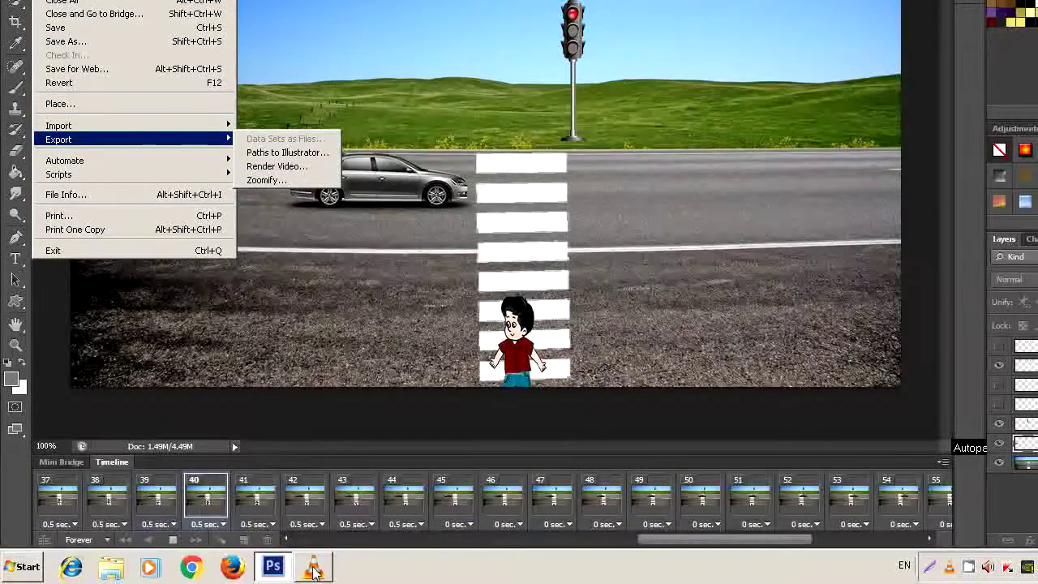
{"action": "left_click", "coordinate": [314, 568]}
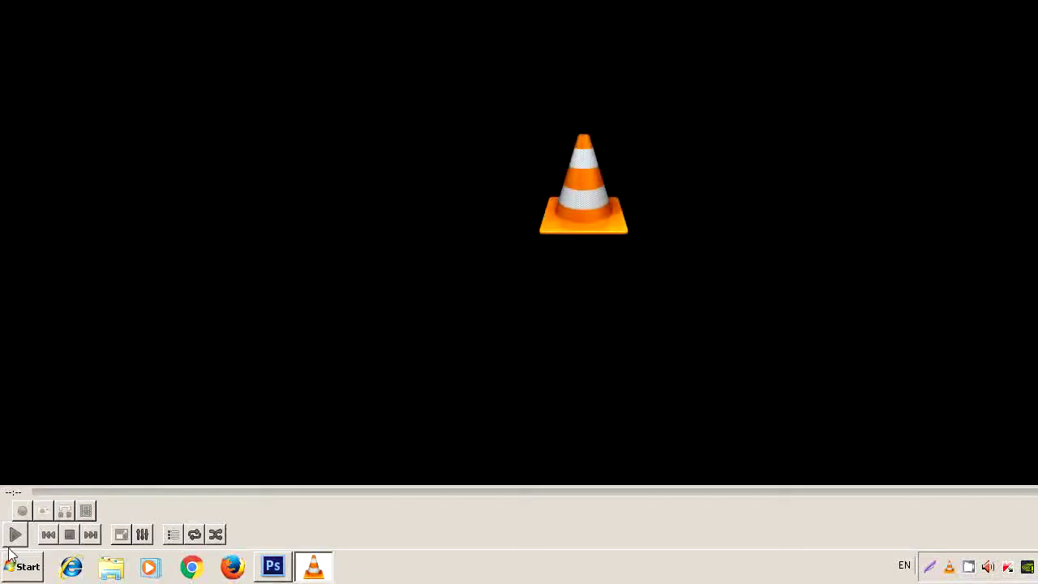
Watch road z.mp4 full screen in VLC as the boy crosses, then switch back to Photoshop.
{"action": "left_click", "coordinate": [17, 536]}
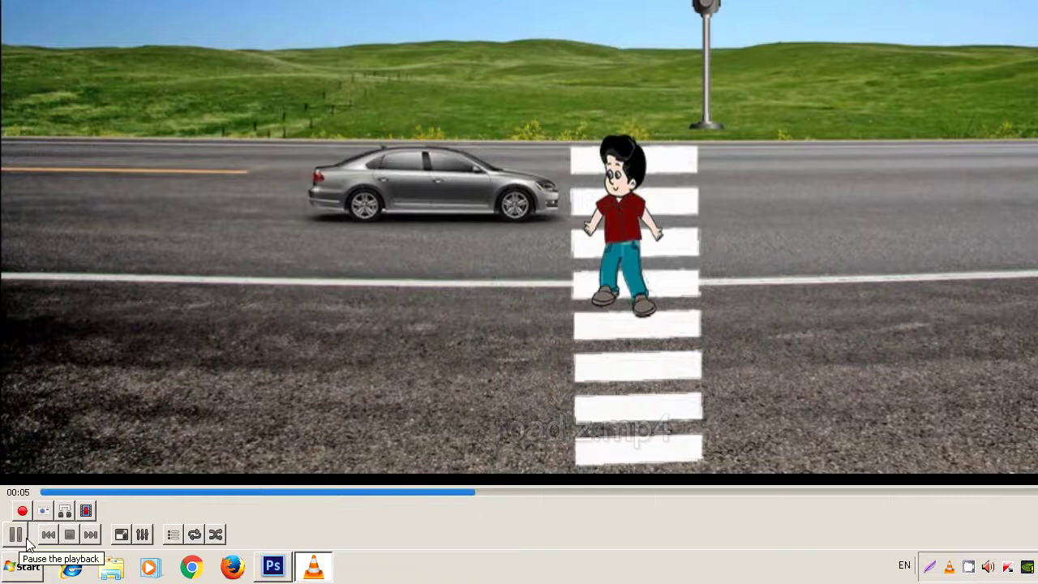
{"action": "double_click", "coordinate": [465, 346]}
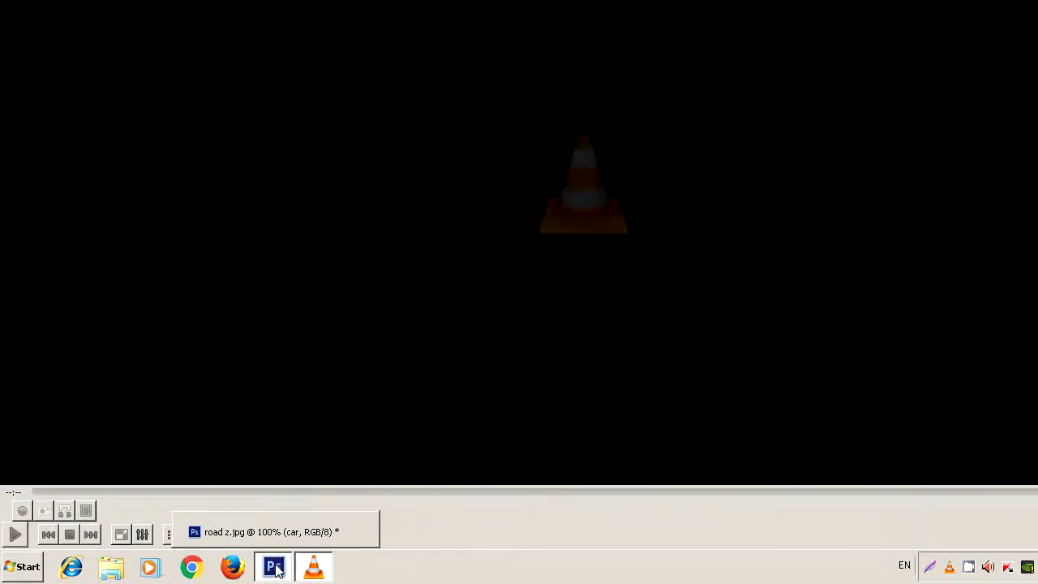
{"action": "left_click", "coordinate": [274, 567]}
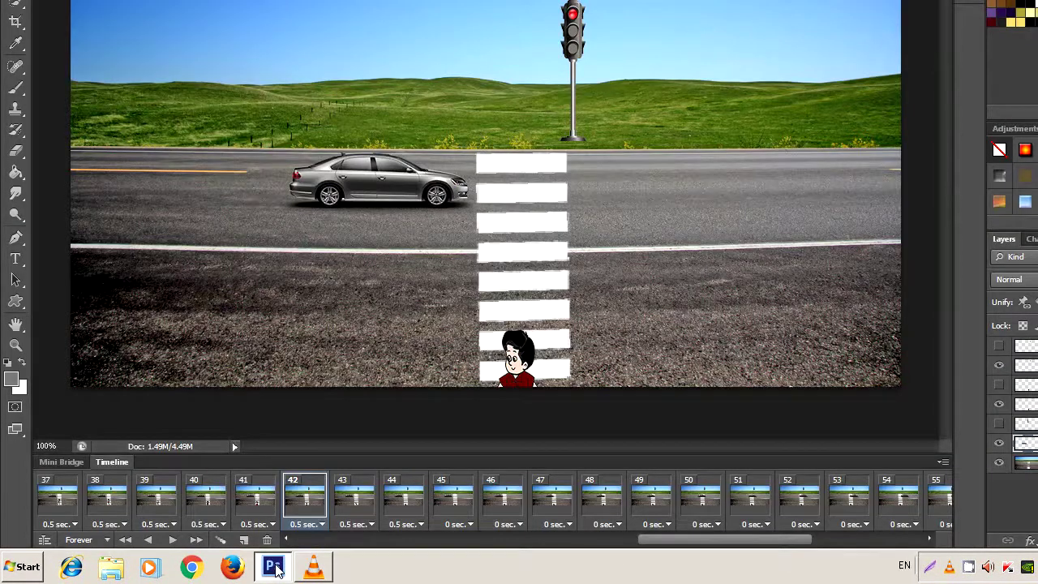